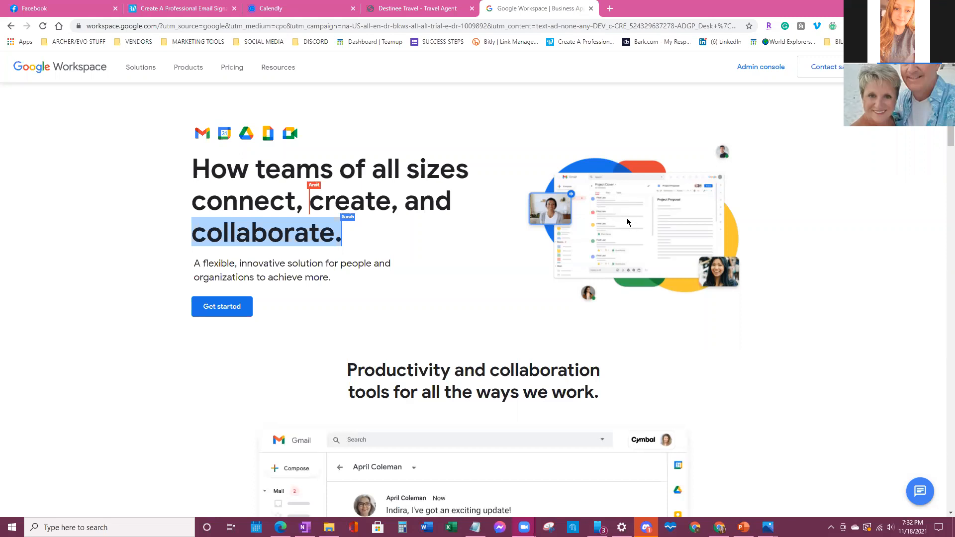
- Bring up the Notepad note, select its email address line, then minimize it
{"action": "mouse_move", "coordinate": [475, 527]}
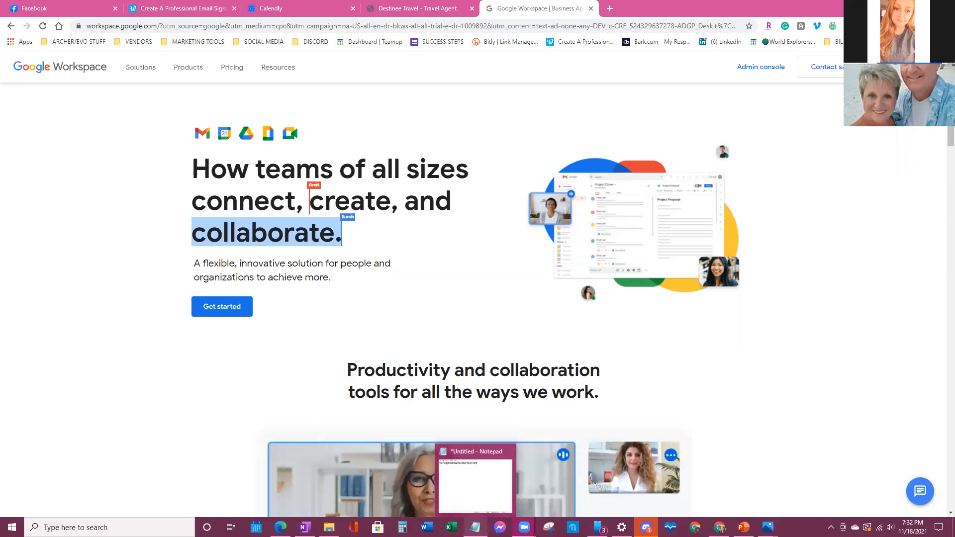
{"action": "left_click", "coordinate": [475, 527]}
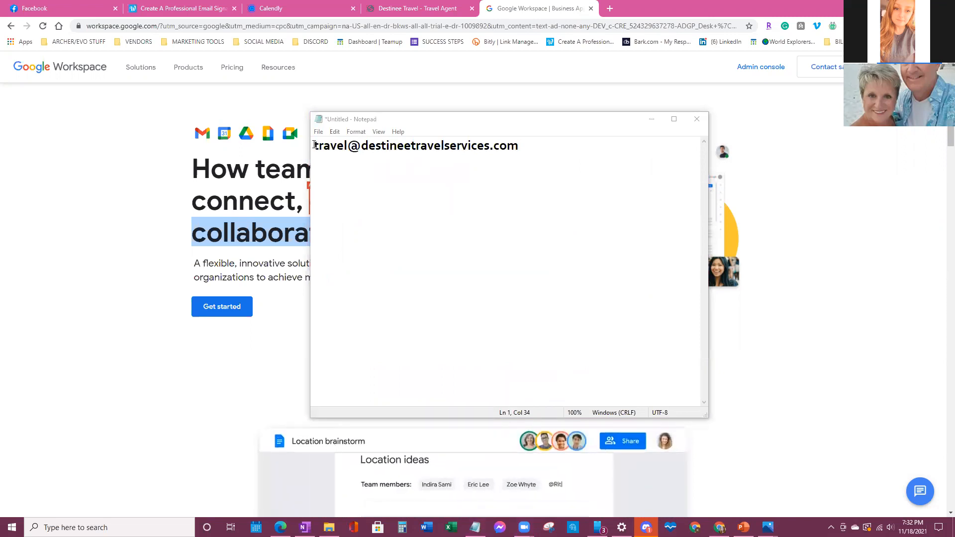
{"action": "left_click_drag", "start_coordinate": [314, 145], "coordinate": [516, 145]}
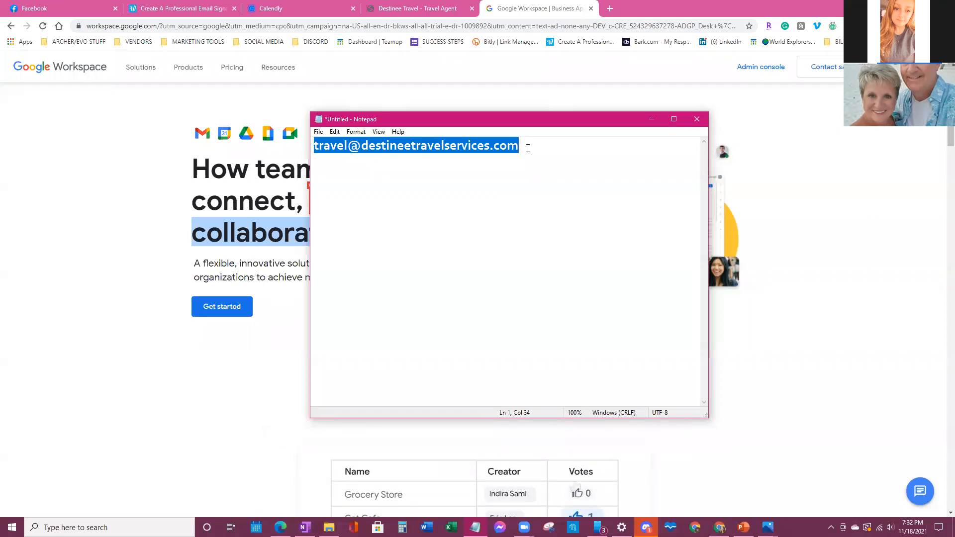
{"action": "left_click", "coordinate": [527, 147]}
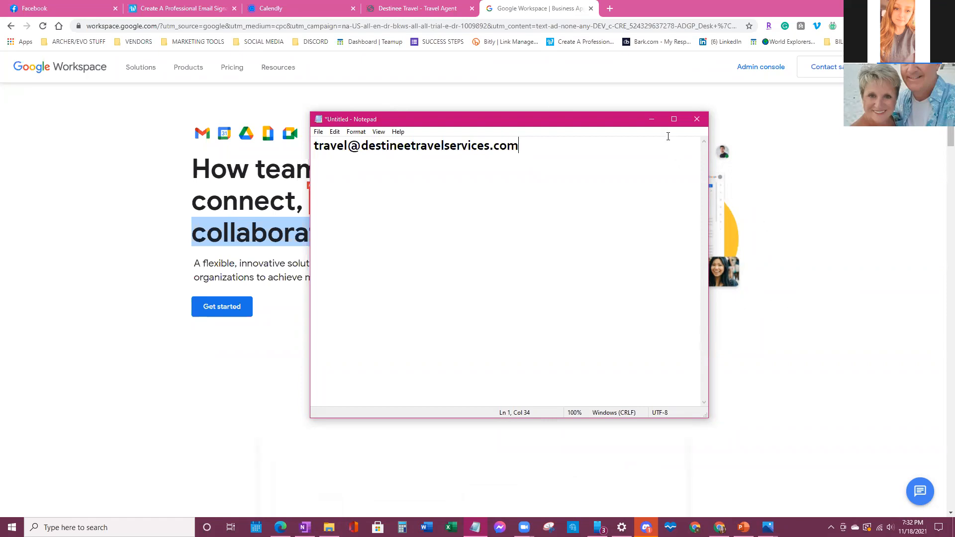
{"action": "left_click", "coordinate": [651, 120]}
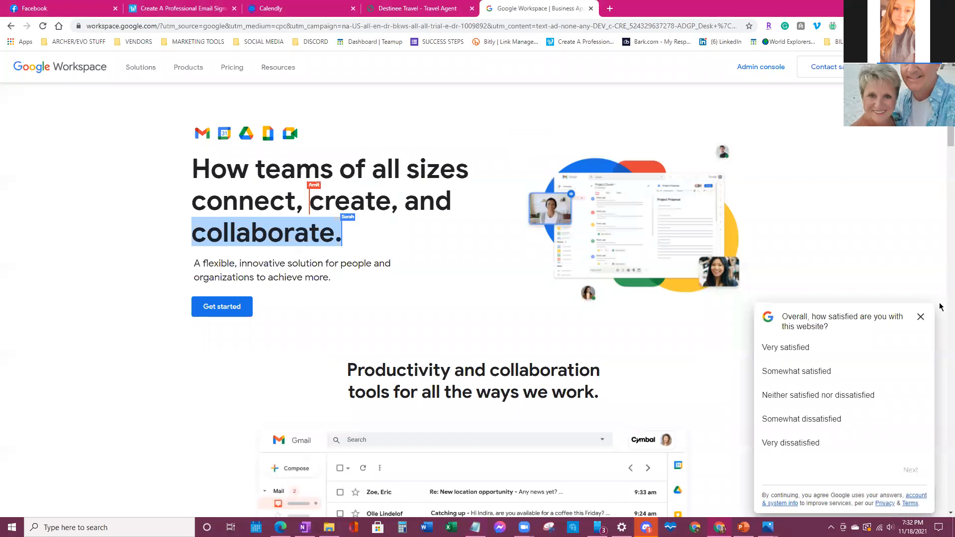
- Dismiss the satisfaction survey, reload the page, and copy the Google Workspace page address
{"action": "left_click", "coordinate": [920, 317]}
{"action": "left_click", "coordinate": [239, 25]}
{"action": "right_click", "coordinate": [239, 26]}
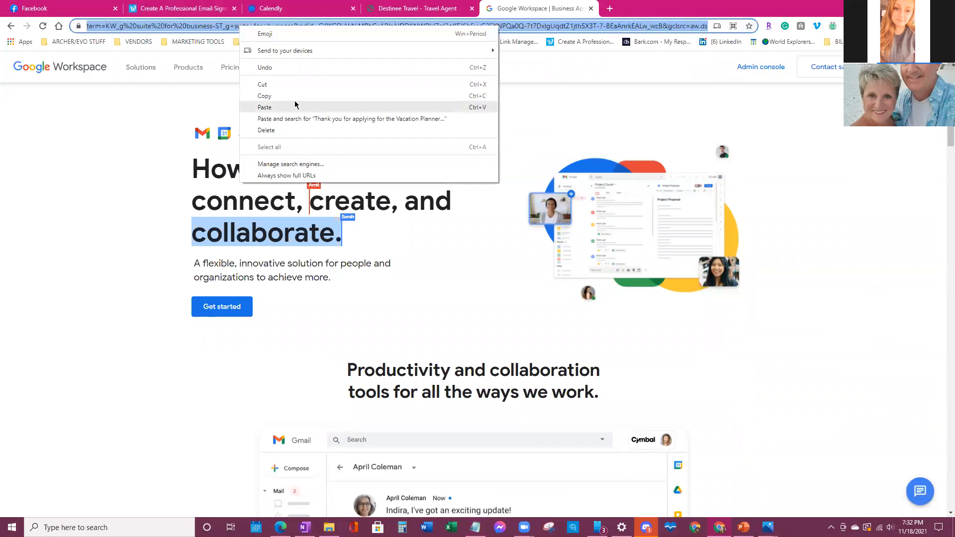
{"action": "left_click", "coordinate": [295, 107]}
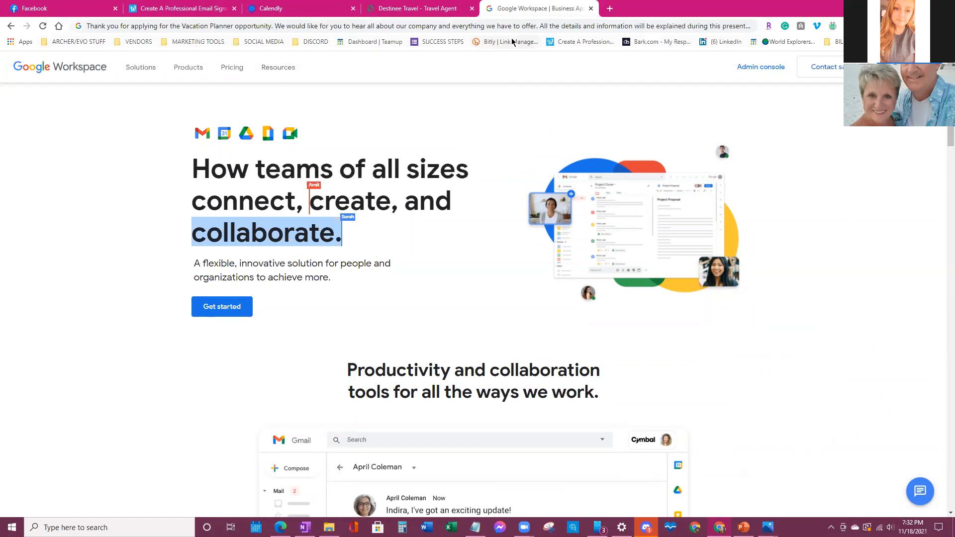
{"action": "left_click", "coordinate": [44, 29]}
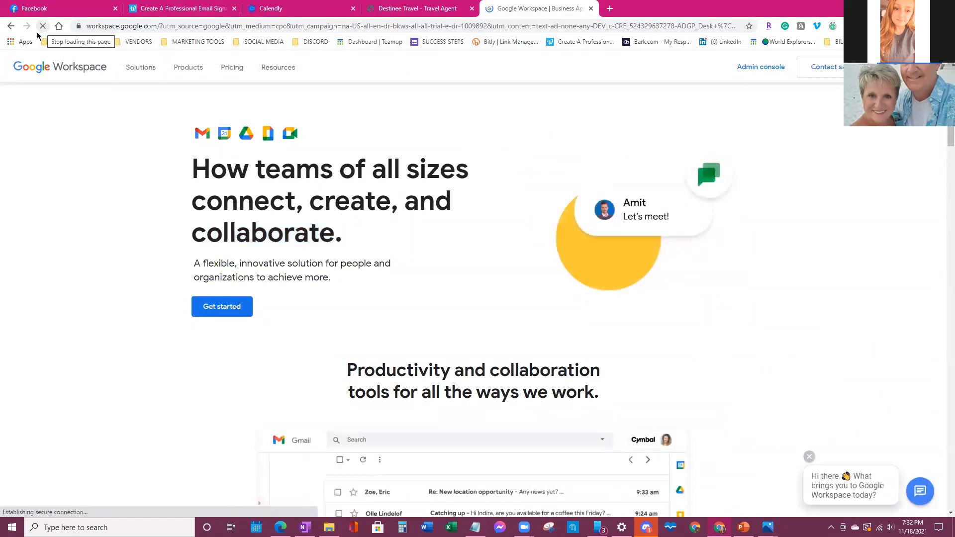
{"action": "left_click", "coordinate": [453, 29]}
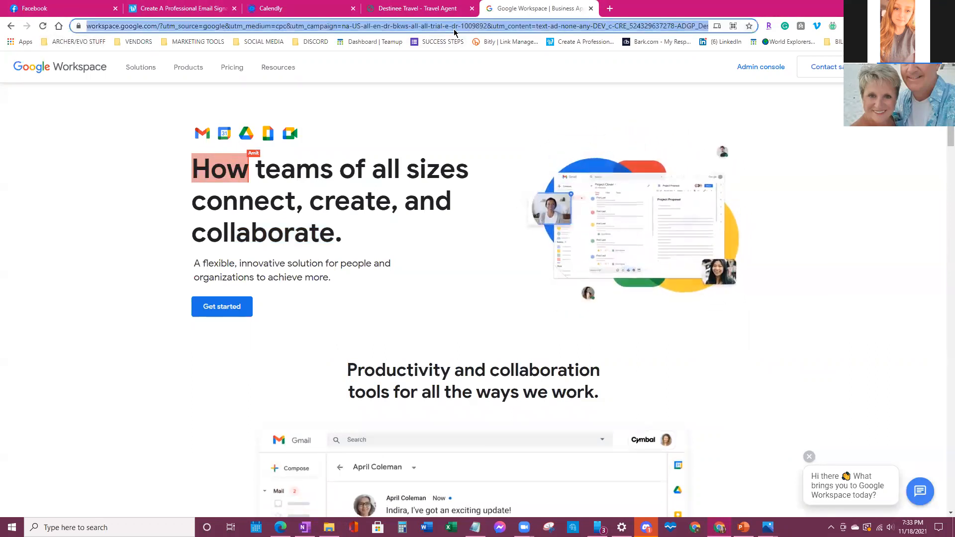
{"action": "right_click", "coordinate": [454, 30]}
{"action": "left_click", "coordinate": [497, 99]}
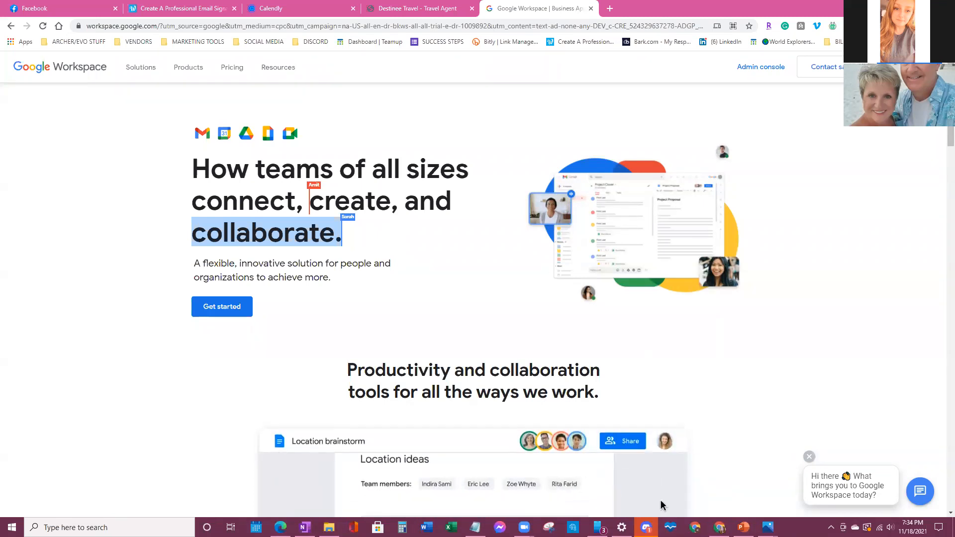
- Select the email address in the Notepad note, put the note away, and copy the Google Workspace URL
{"action": "left_click", "coordinate": [475, 527]}
{"action": "left_click_drag", "start_coordinate": [538, 143], "coordinate": [312, 159]}
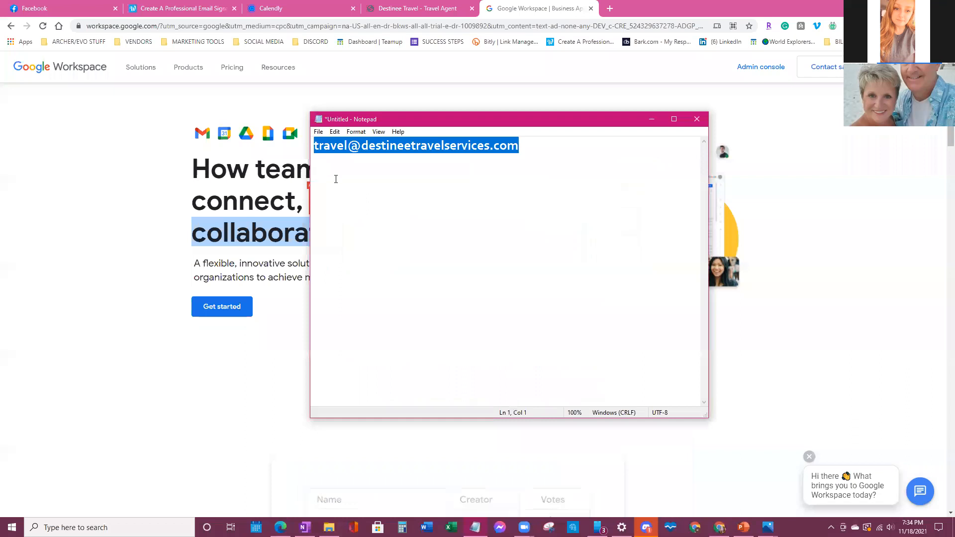
{"action": "left_click", "coordinate": [650, 119]}
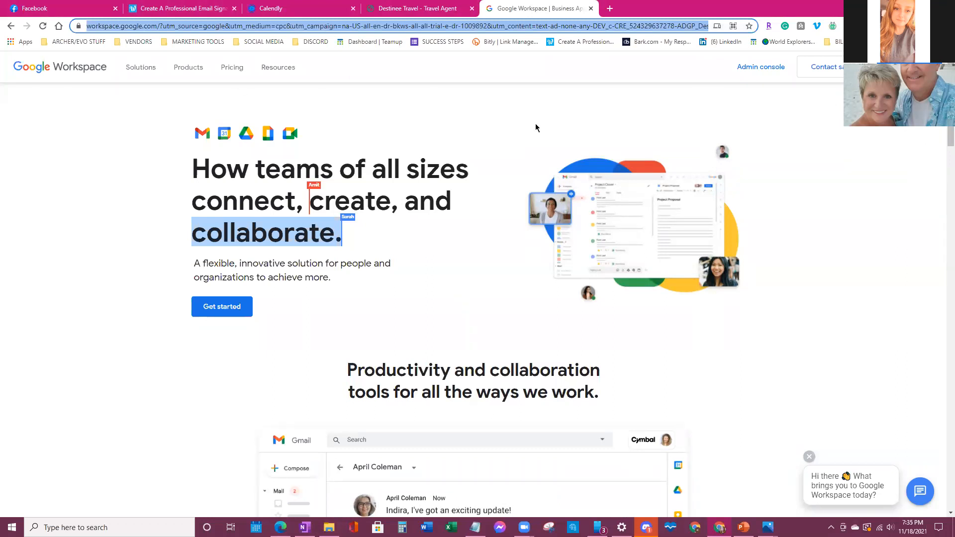
{"action": "right_click", "coordinate": [503, 26]}
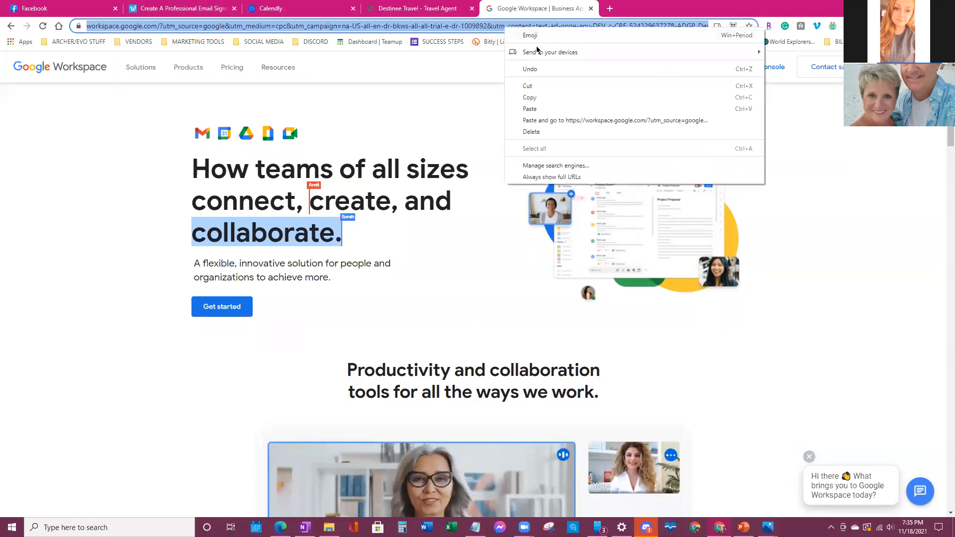
{"action": "left_click", "coordinate": [530, 100]}
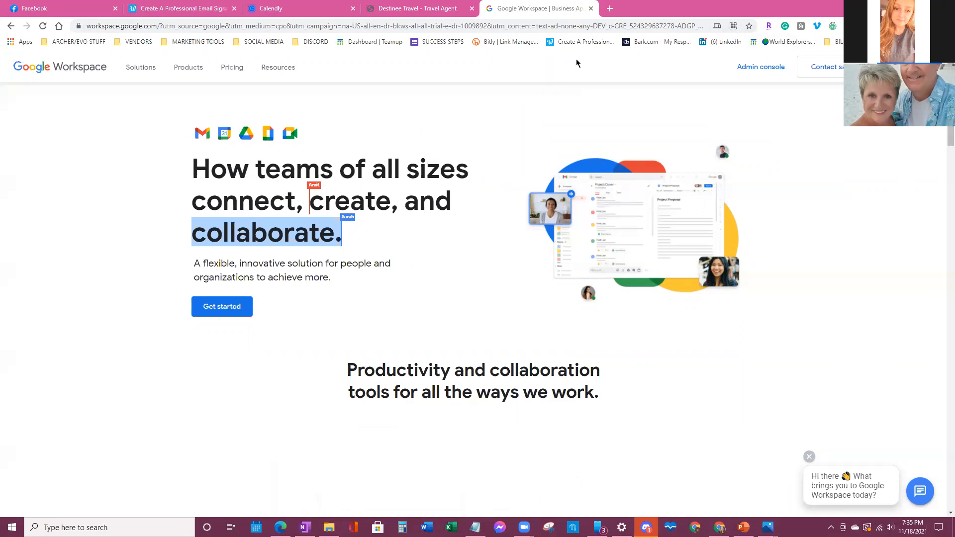
- Look over the WiseStamp signature page and its address, then start a blank new tab
{"action": "left_click", "coordinate": [183, 9]}
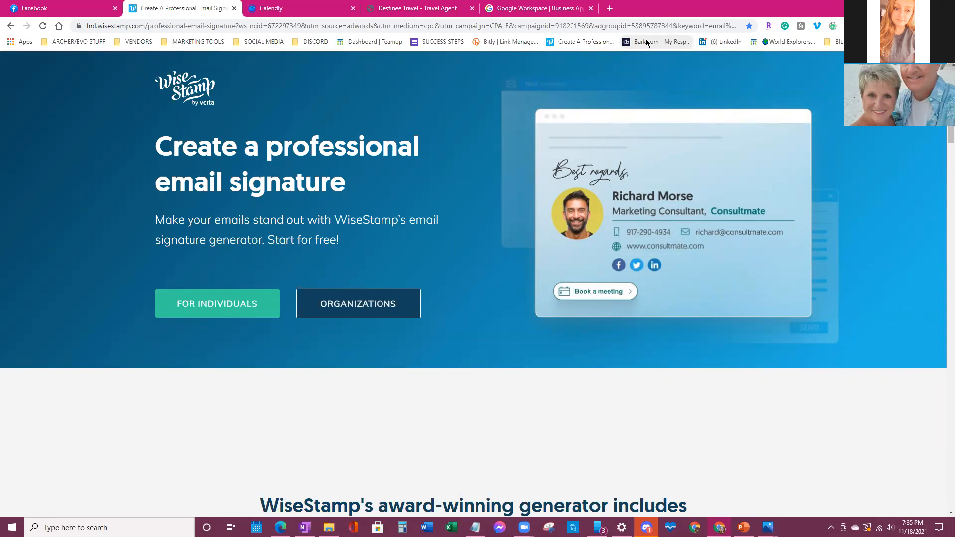
{"action": "left_click_drag", "start_coordinate": [673, 26], "coordinate": [716, 26]}
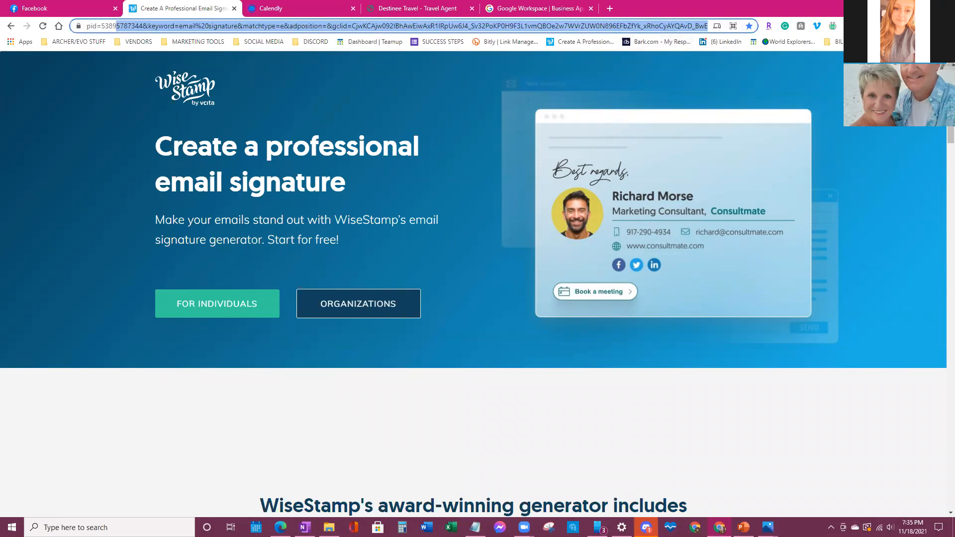
{"action": "left_click", "coordinate": [609, 8]}
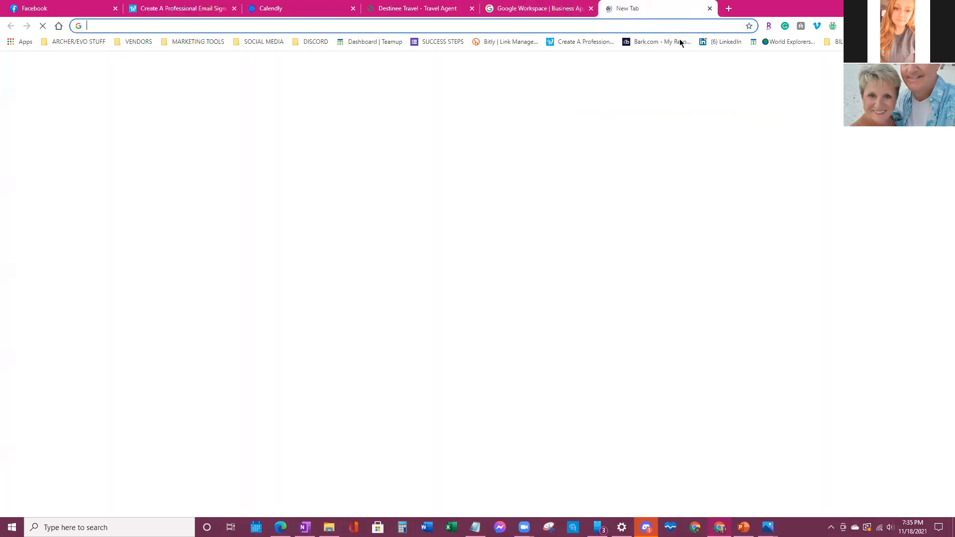
- Go to gmail.com and start a new message to view the existing signature
{"action": "type", "text": "gmail.com"}
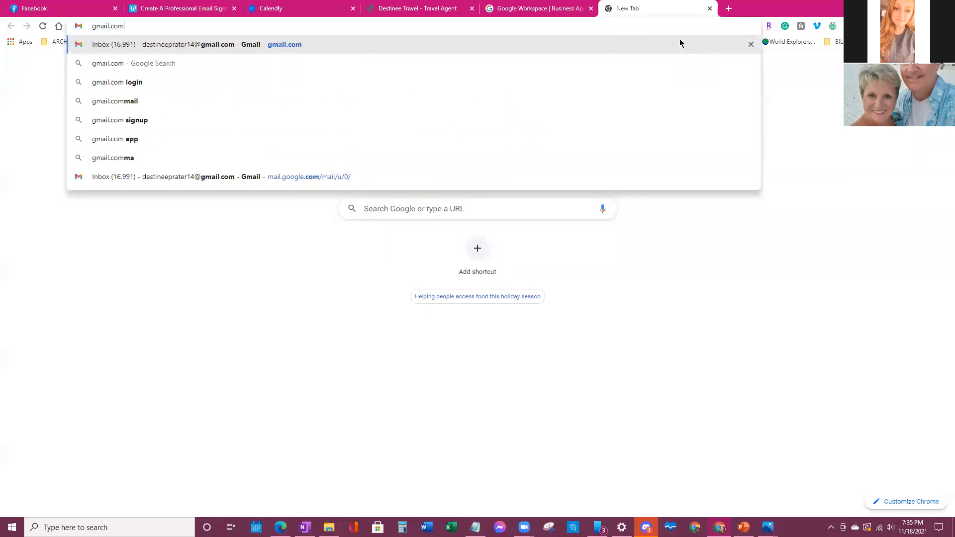
{"action": "key", "text": "Return"}
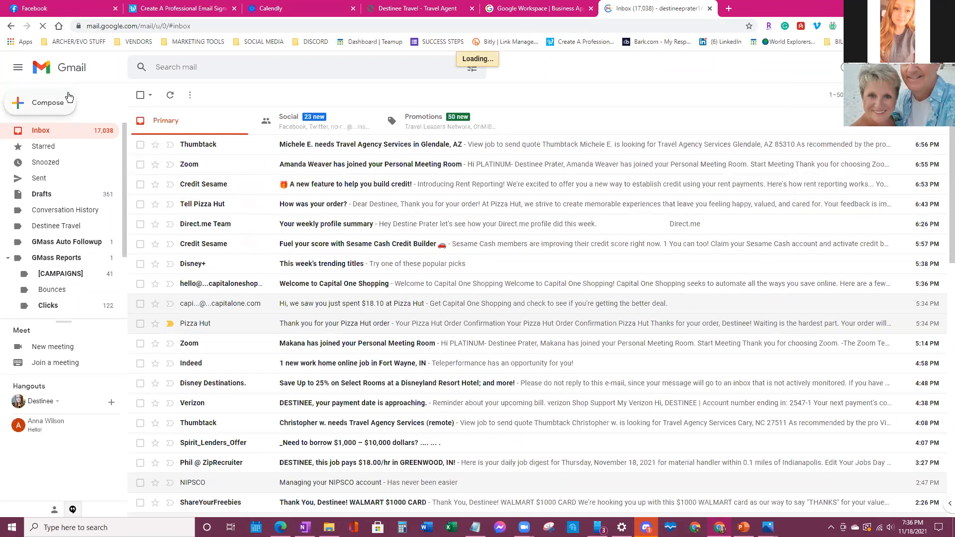
{"action": "left_click", "coordinate": [69, 98]}
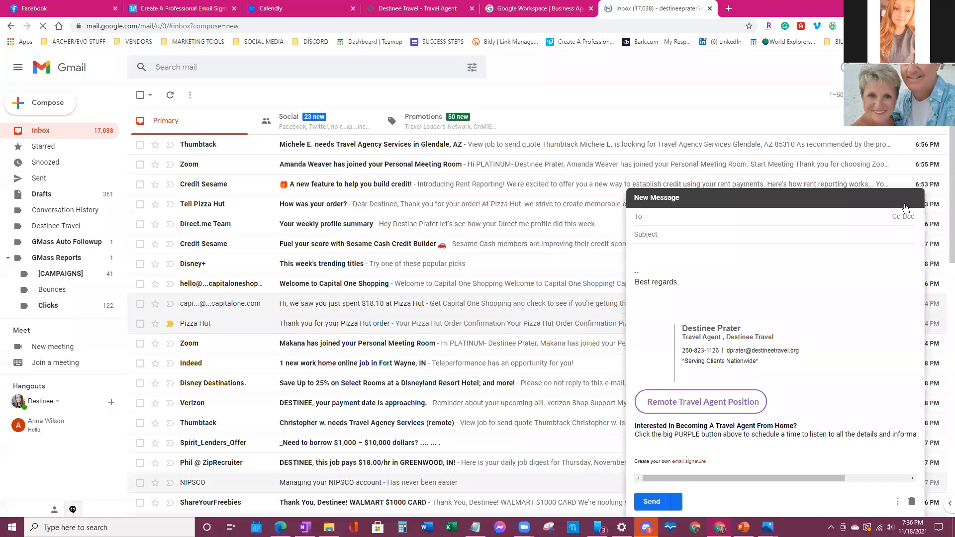
- Maximize the draft and confirm the Remote Travel Agent Position button opens the Calendly booking page
{"action": "left_click", "coordinate": [905, 208]}
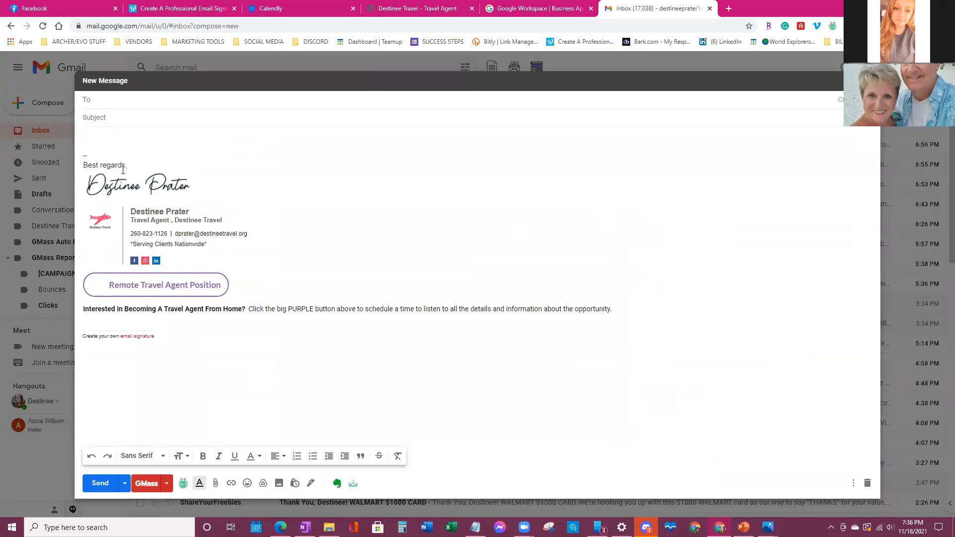
{"action": "left_click", "coordinate": [708, 326]}
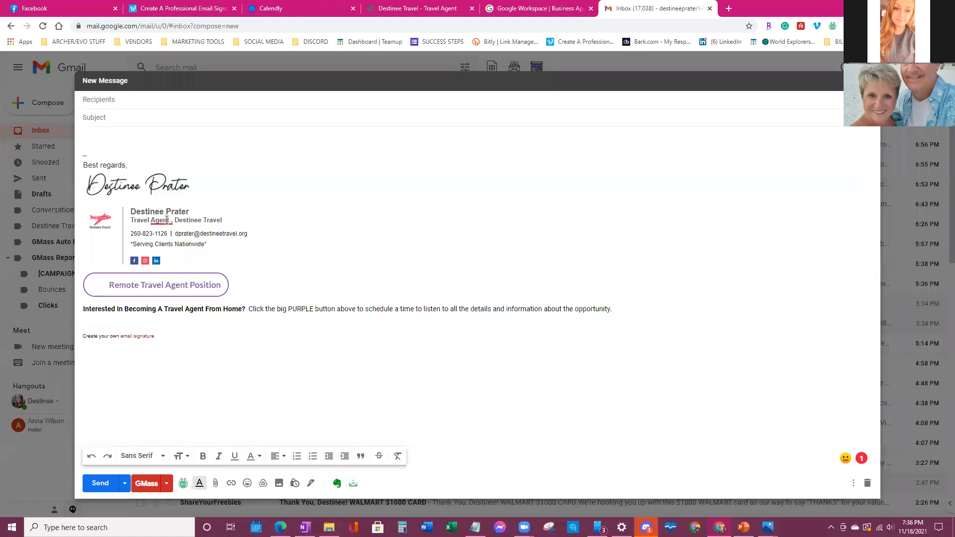
{"action": "mouse_move", "coordinate": [160, 223]}
{"action": "left_click", "coordinate": [184, 288]}
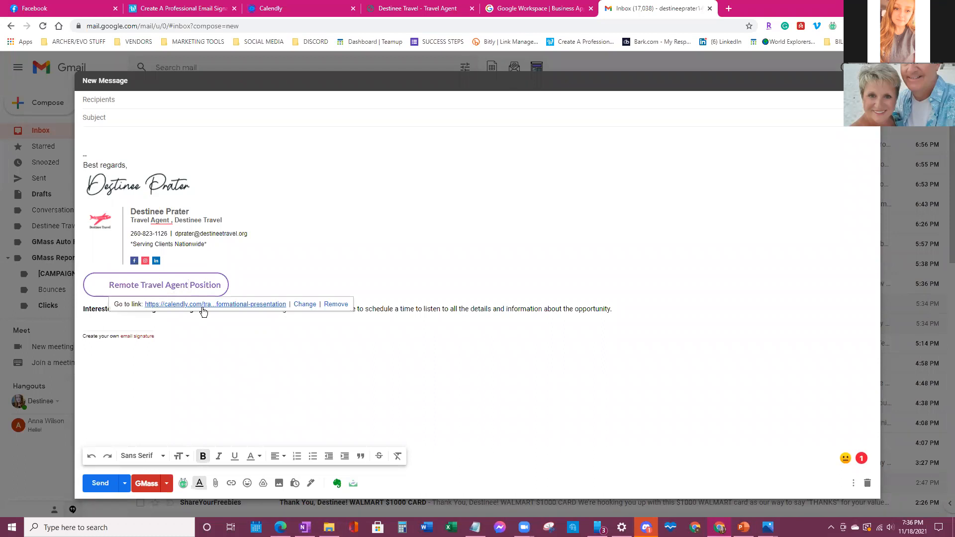
{"action": "left_click", "coordinate": [202, 304]}
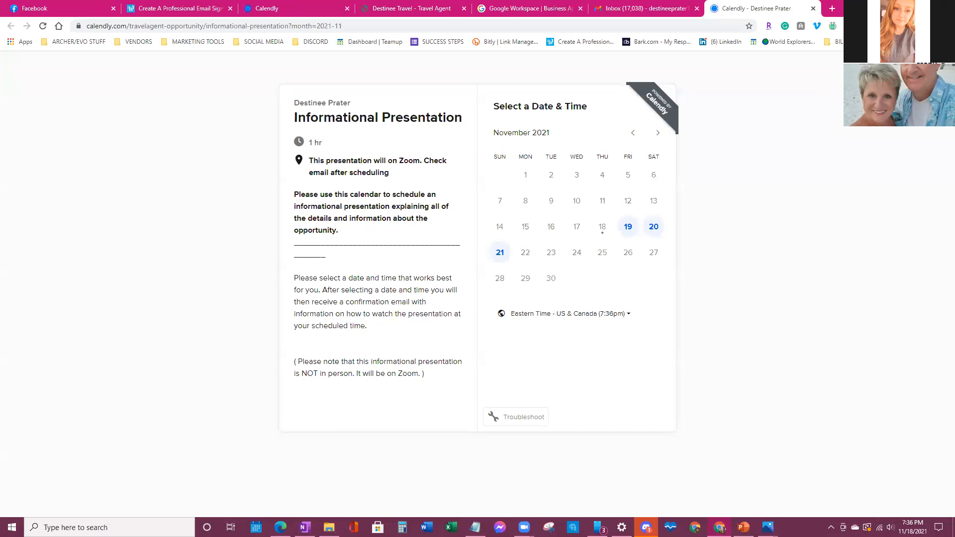
{"action": "left_click", "coordinate": [815, 9]}
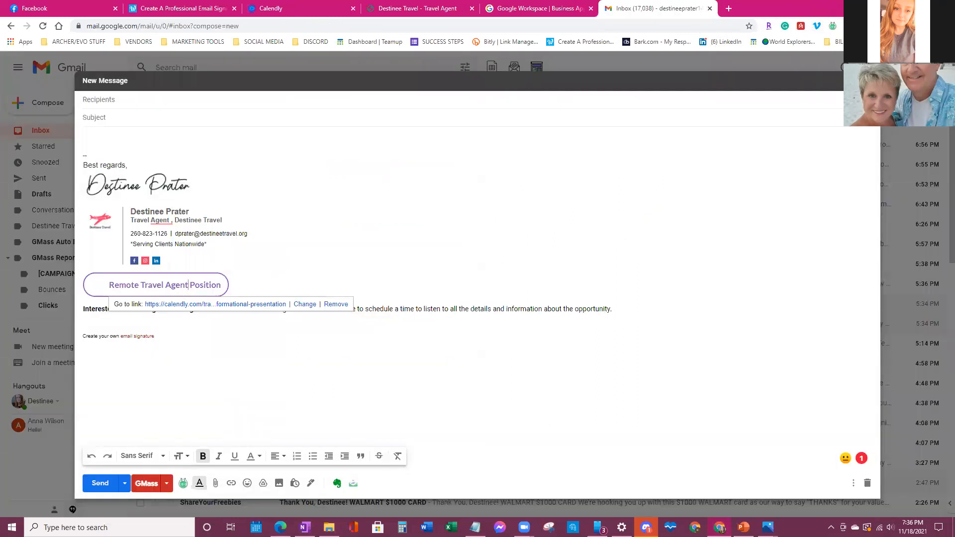
{"action": "left_click", "coordinate": [702, 212]}
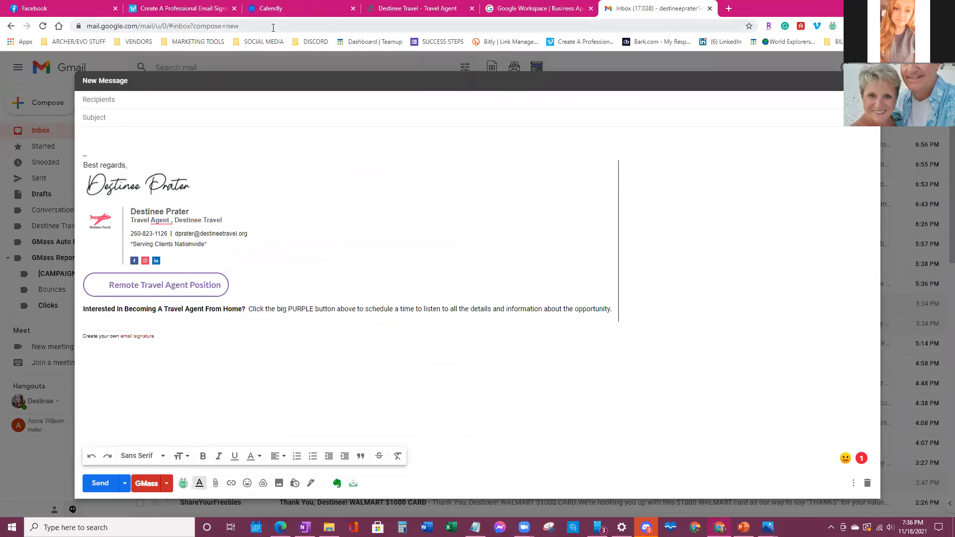
{"action": "left_click", "coordinate": [179, 8]}
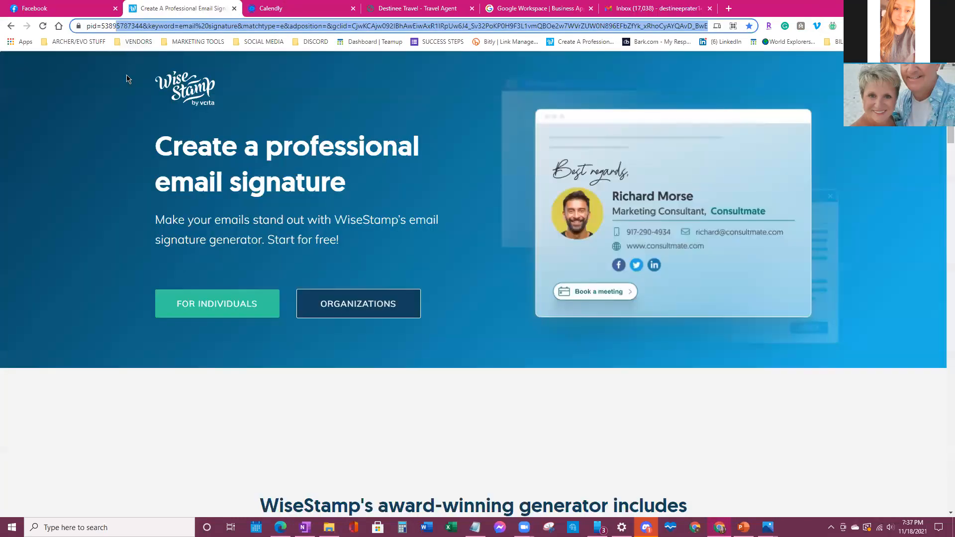
- Start a free WiseStamp email signature for an individual in the editor
{"action": "left_click", "coordinate": [144, 24]}
{"action": "left_click_drag", "start_coordinate": [145, 25], "coordinate": [100, 25]}
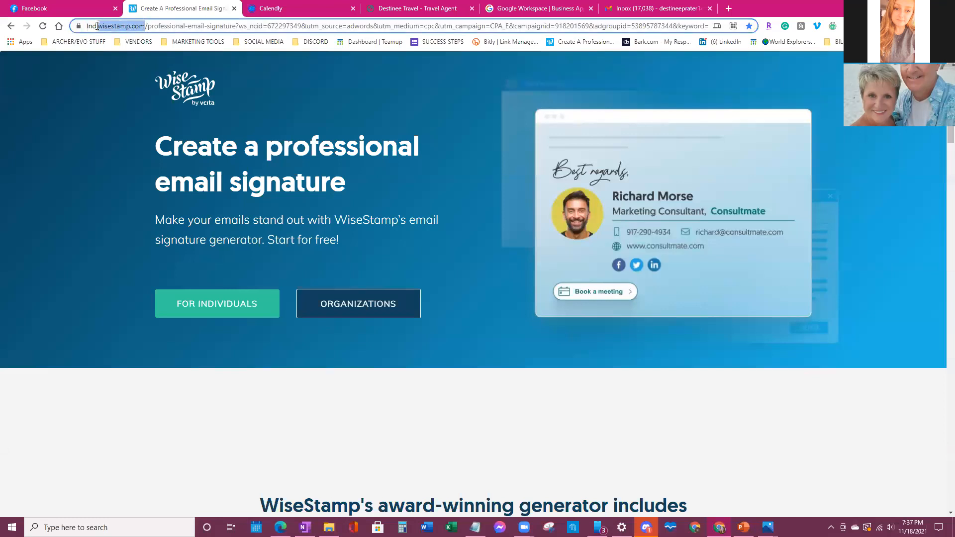
{"action": "left_click", "coordinate": [309, 89]}
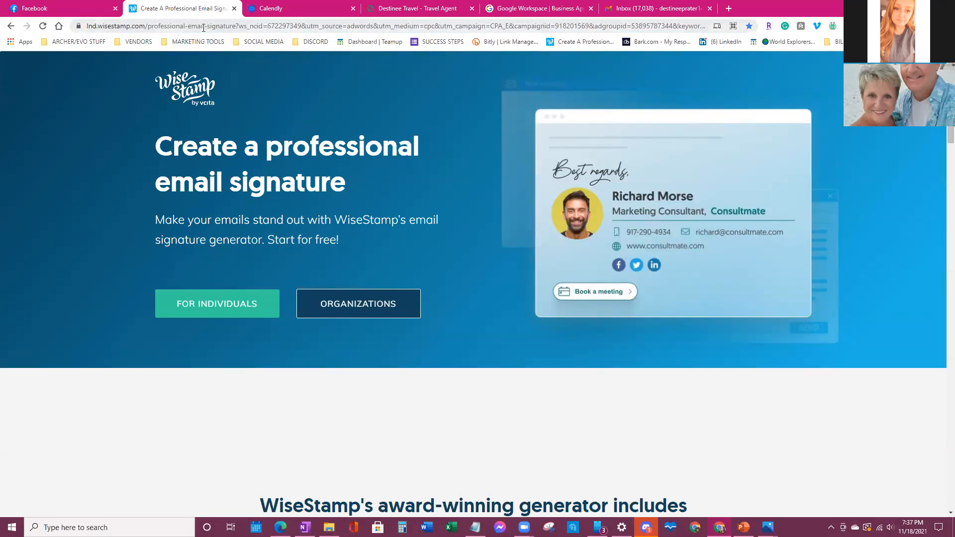
{"action": "left_click", "coordinate": [204, 28]}
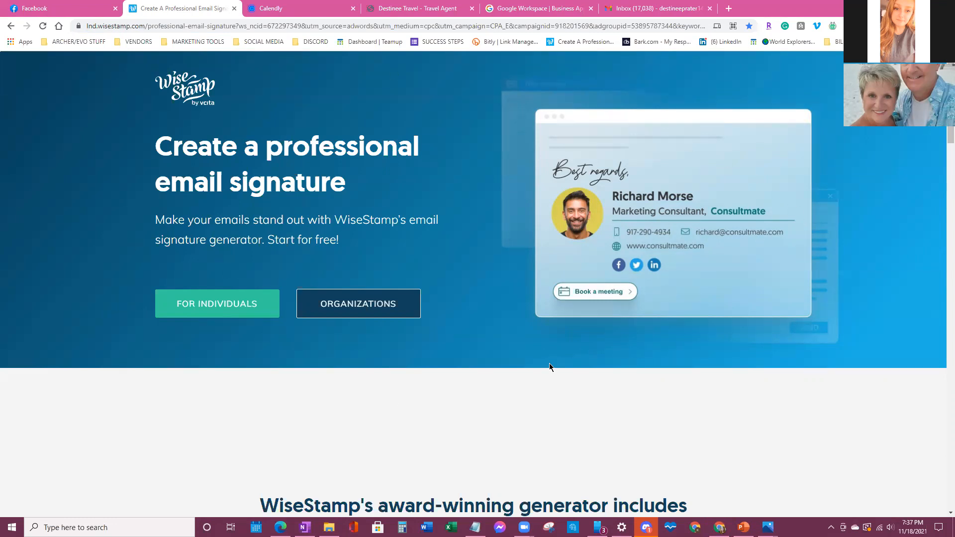
{"action": "left_click", "coordinate": [212, 308]}
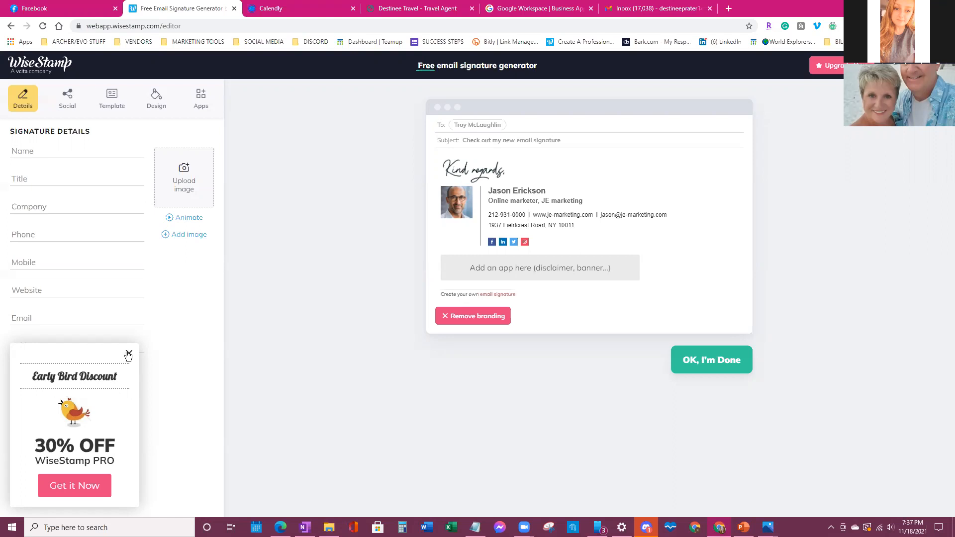
- Close the Early Bird offer and enter the agent's name, Travel Agent title, agency name and phone number
{"action": "left_click", "coordinate": [128, 354]}
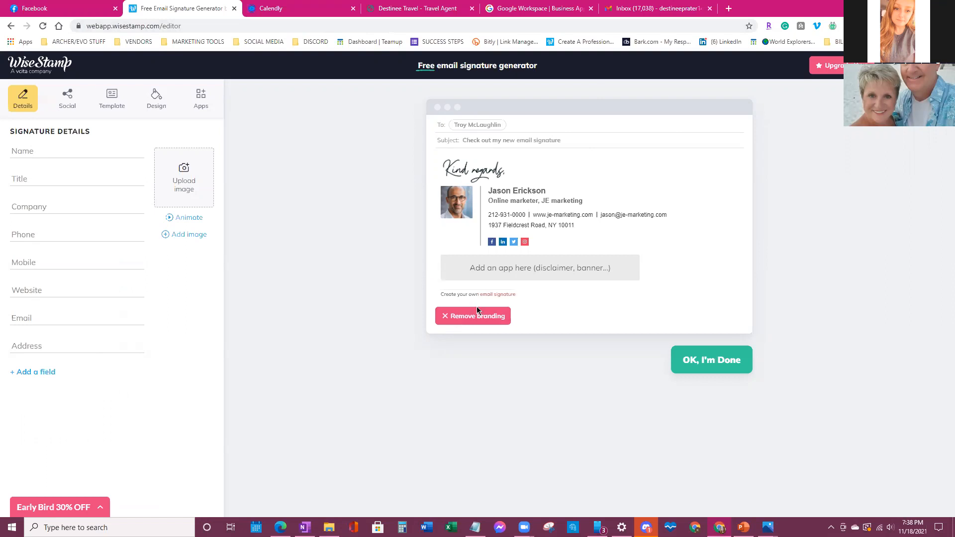
{"action": "left_click", "coordinate": [70, 154]}
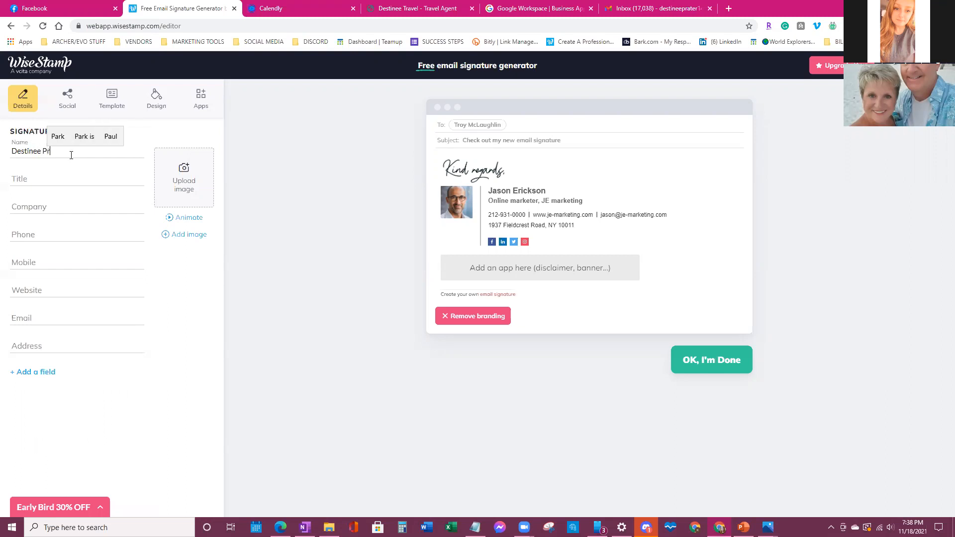
{"action": "left_click", "coordinate": [41, 180]}
{"action": "type", "text": "Tr"}
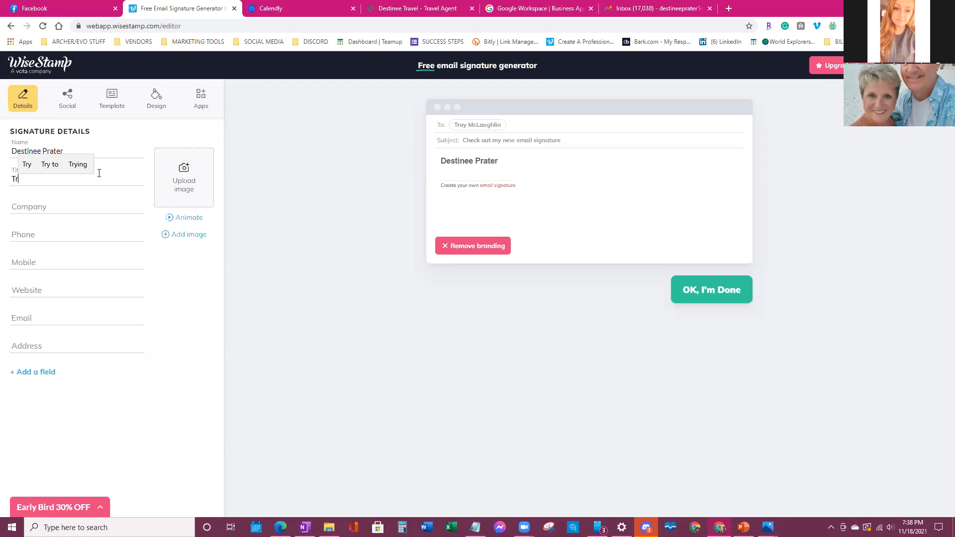
{"action": "type", "text": "avel Agent"}
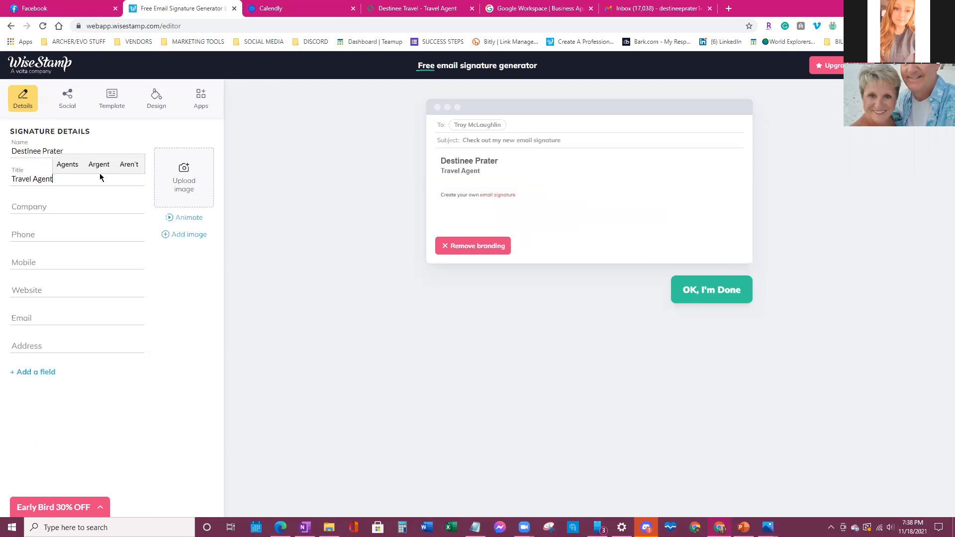
{"action": "left_click", "coordinate": [85, 204]}
{"action": "type", "text": "Desti"}
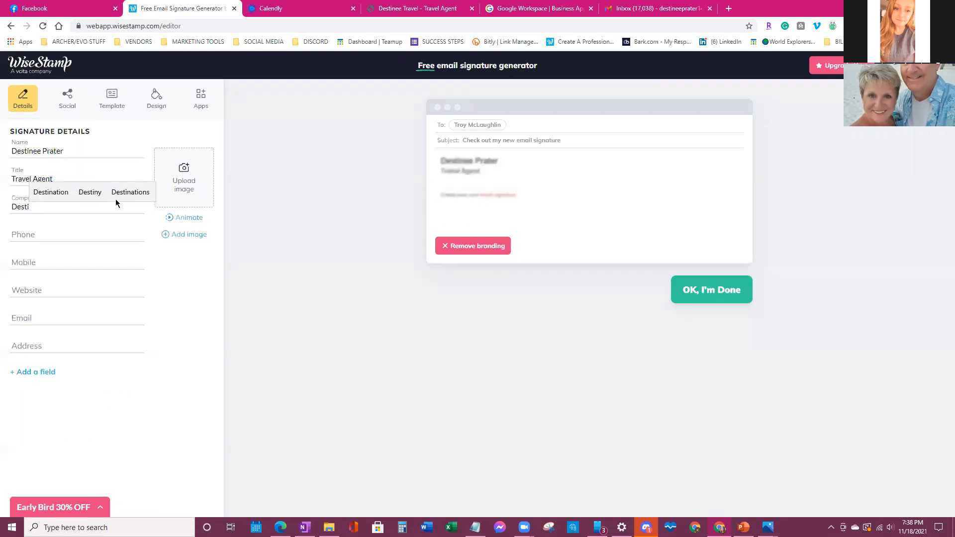
{"action": "type", "text": "nee Travel"}
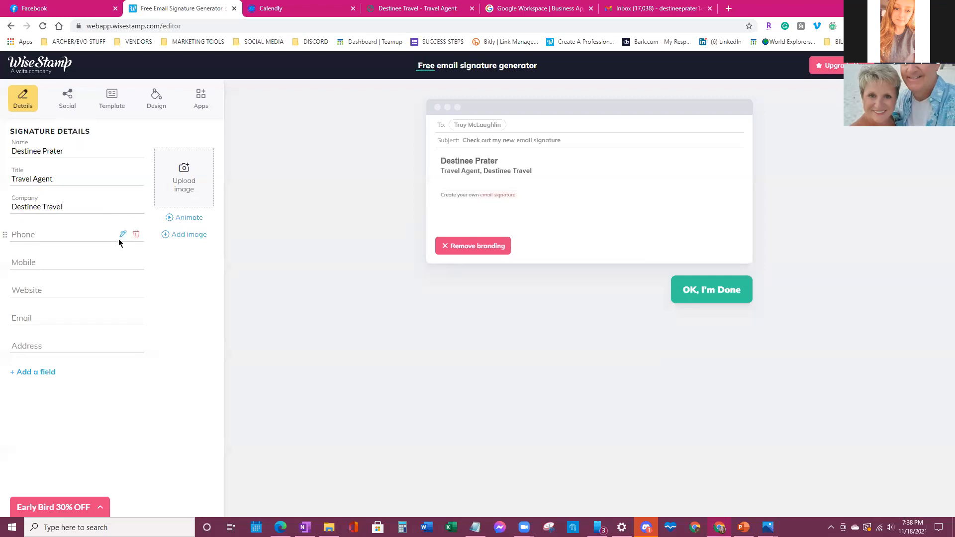
{"action": "left_click", "coordinate": [98, 235]}
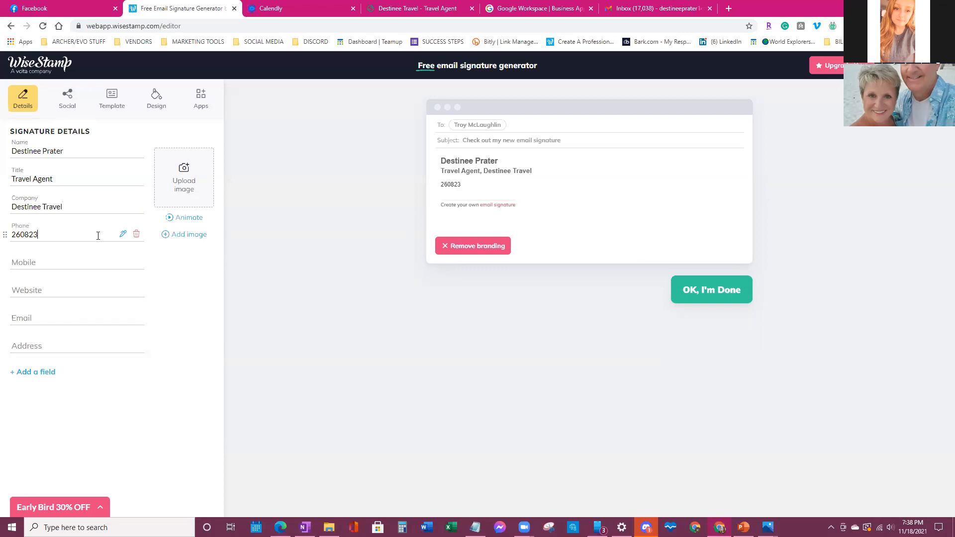
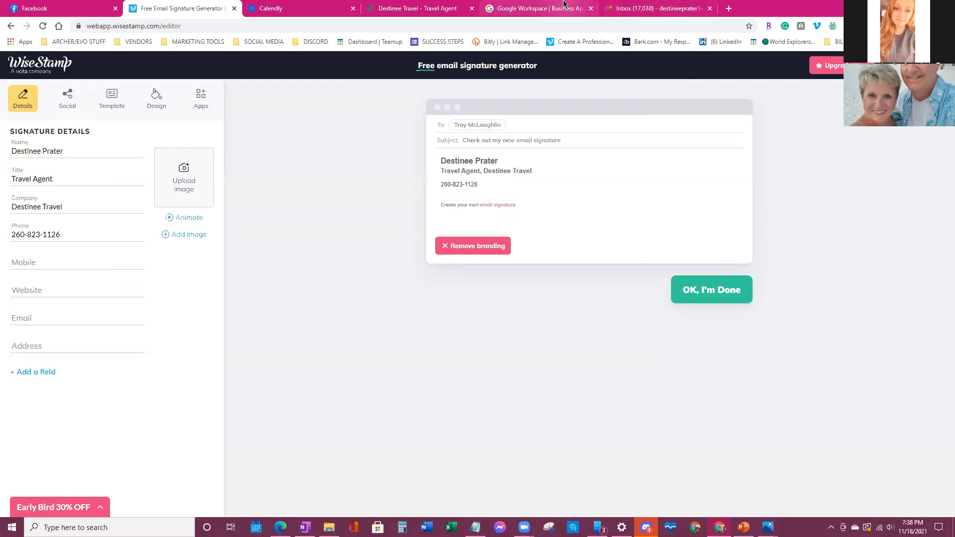
- Copy the travel agency's website address and paste it into the Website field
{"action": "left_click", "coordinate": [418, 8]}
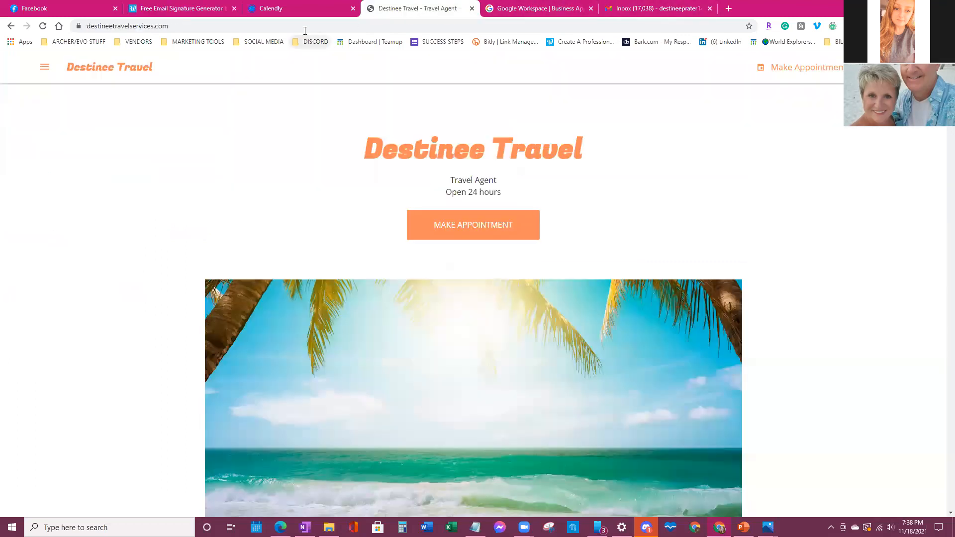
{"action": "left_click", "coordinate": [305, 29]}
{"action": "right_click", "coordinate": [308, 28]}
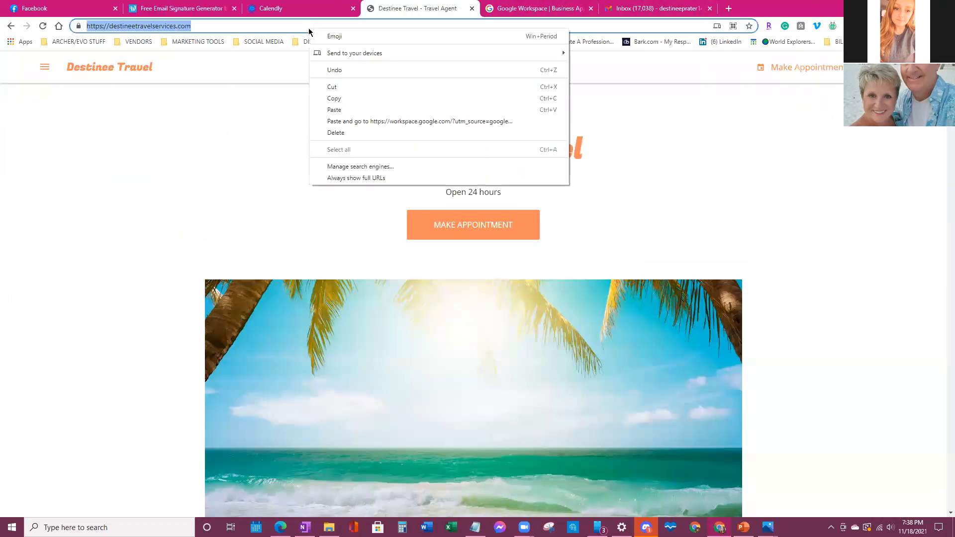
{"action": "left_click", "coordinate": [334, 98]}
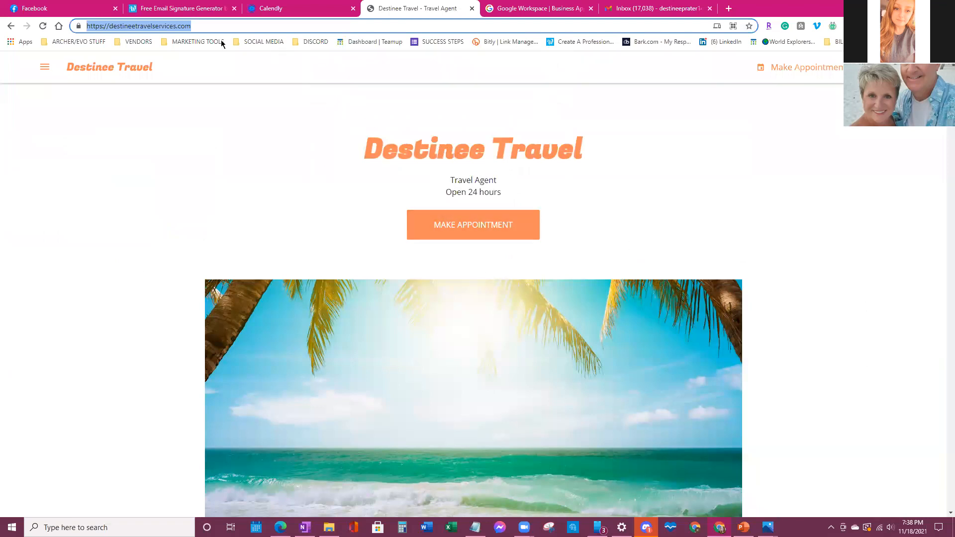
{"action": "left_click", "coordinate": [197, 5]}
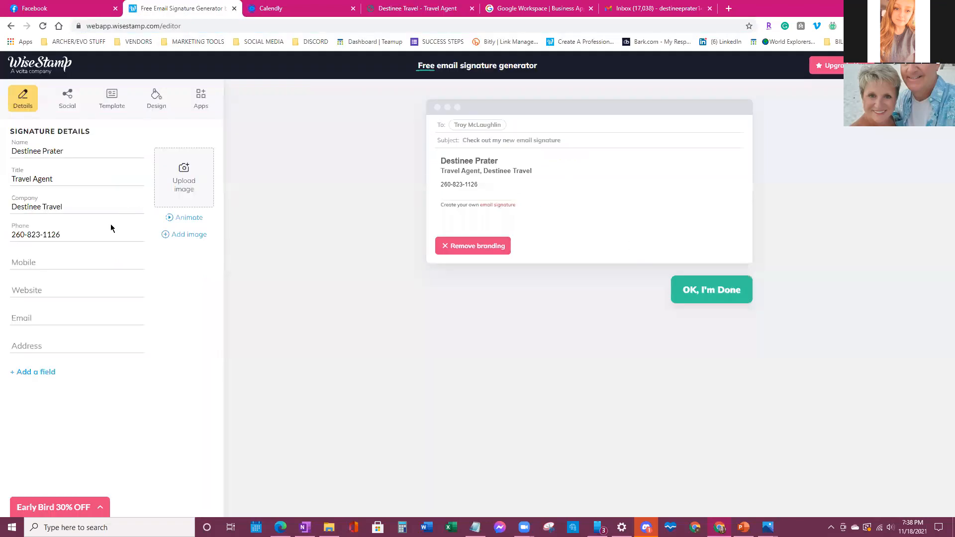
{"action": "left_click", "coordinate": [66, 294]}
{"action": "right_click", "coordinate": [66, 290]}
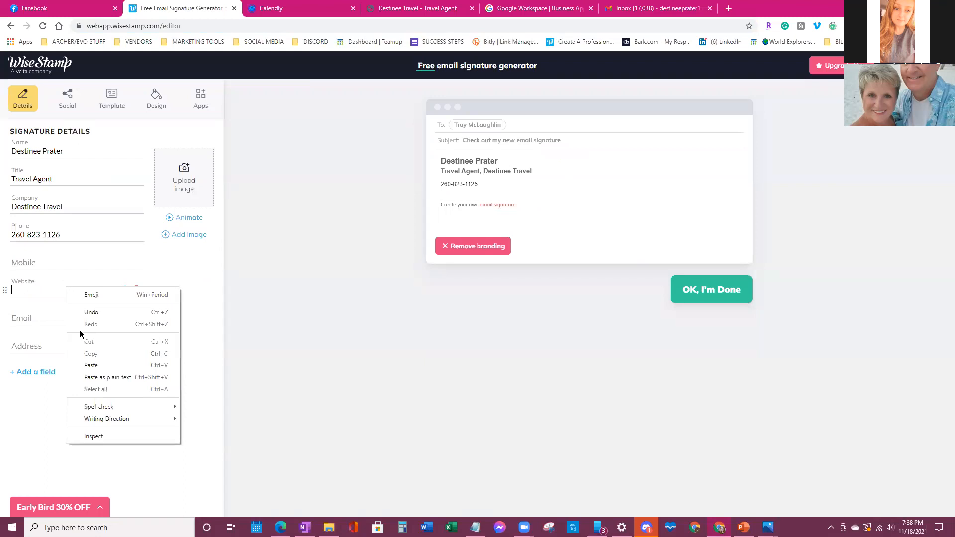
{"action": "left_click", "coordinate": [87, 365]}
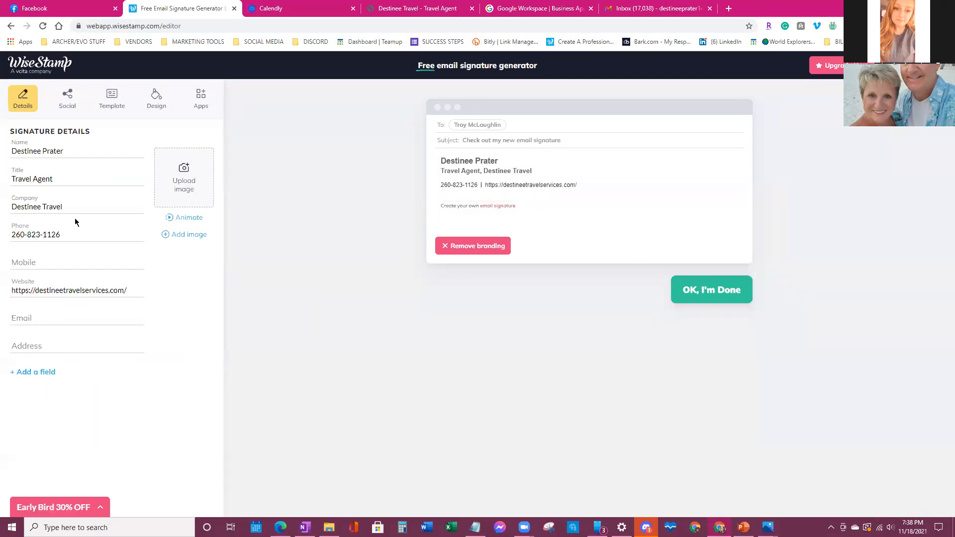
- Enter the agency's email address in the Email field, correcting a typo
{"action": "left_click", "coordinate": [48, 320]}
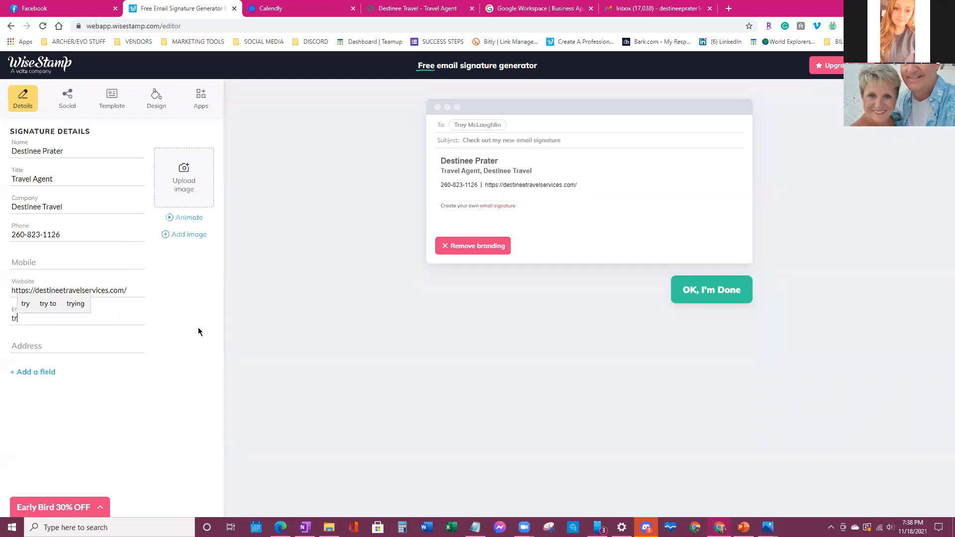
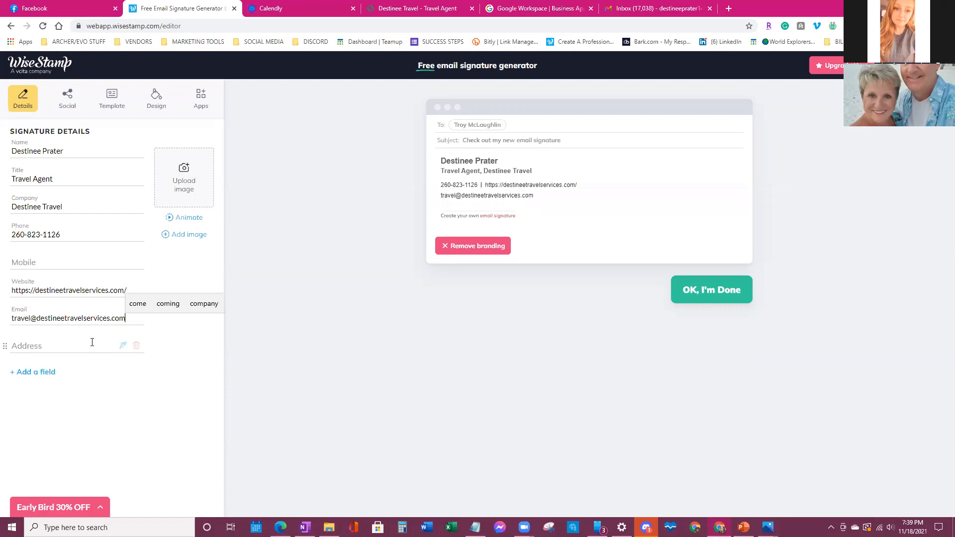
- Review the old signature block and its Remote Travel Agent Position button in the Gmail draft
{"action": "left_click", "coordinate": [634, 9]}
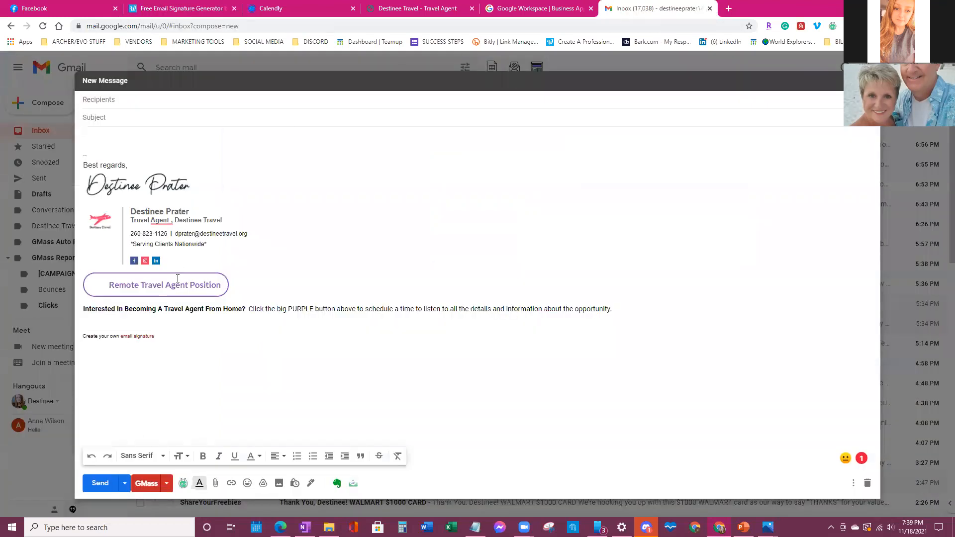
{"action": "mouse_move", "coordinate": [127, 244]}
{"action": "left_mouse_down"}
{"action": "mouse_move", "coordinate": [193, 244]}
{"action": "mouse_move", "coordinate": [128, 249]}
{"action": "left_mouse_up"}
{"action": "left_click", "coordinate": [211, 246]}
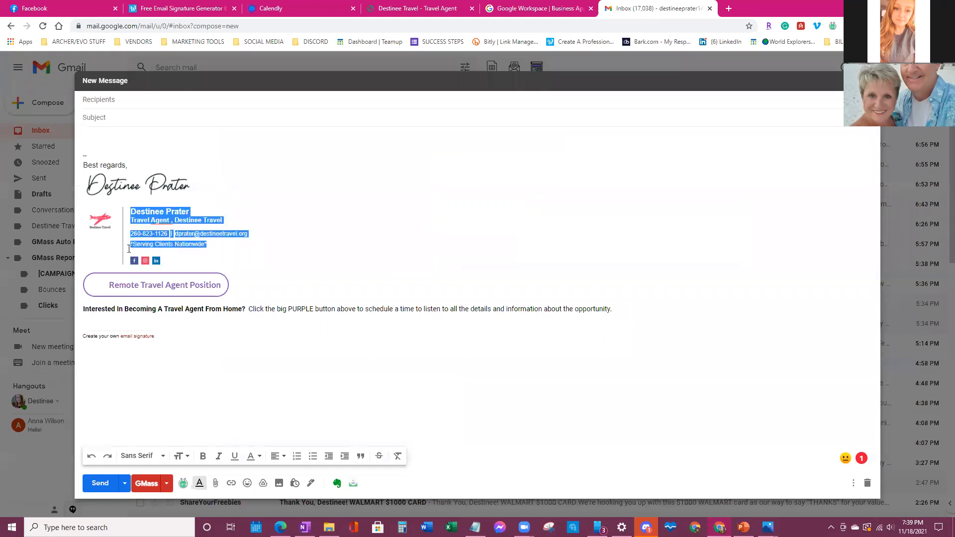
{"action": "left_click", "coordinate": [252, 258]}
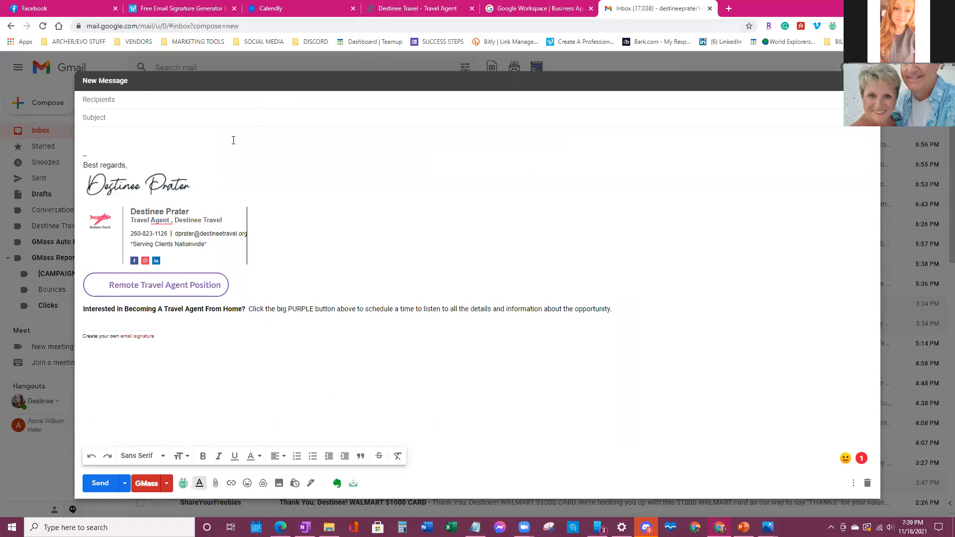
{"action": "left_click", "coordinate": [199, 4]}
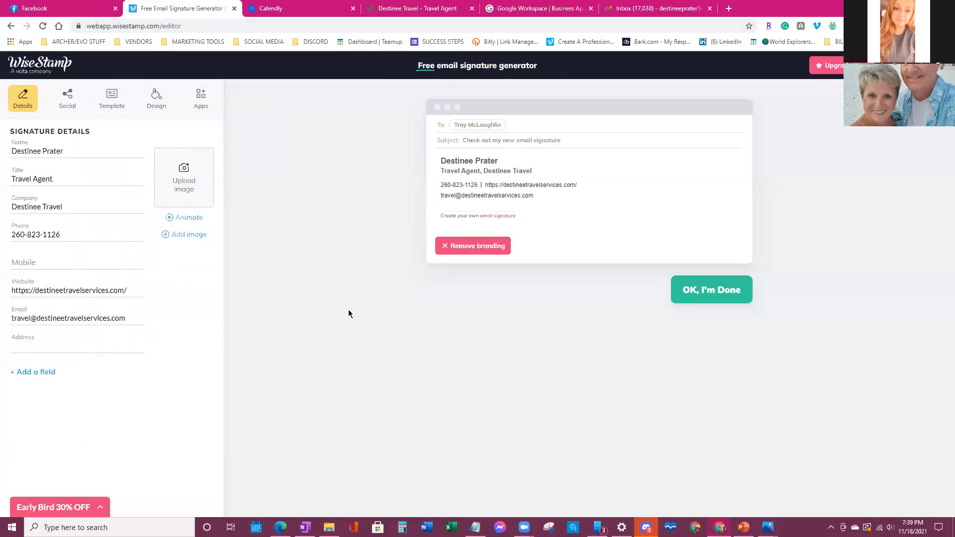
- Enter the agency's city and state in the signature's Address field
{"action": "type", "text": "*"}
{"action": "type", "text": "Warsaw"}
{"action": "type", "text": ", Indiana"}
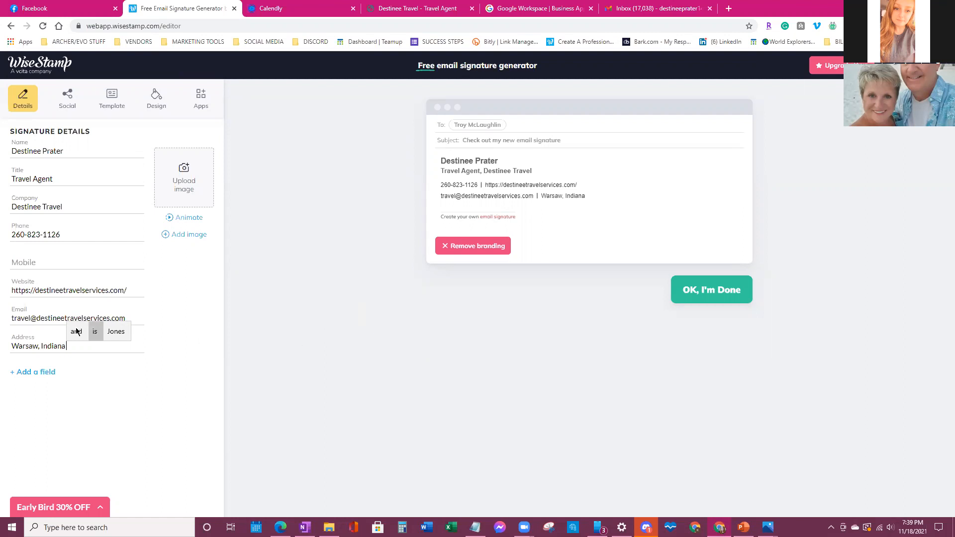
{"action": "left_click", "coordinate": [184, 406]}
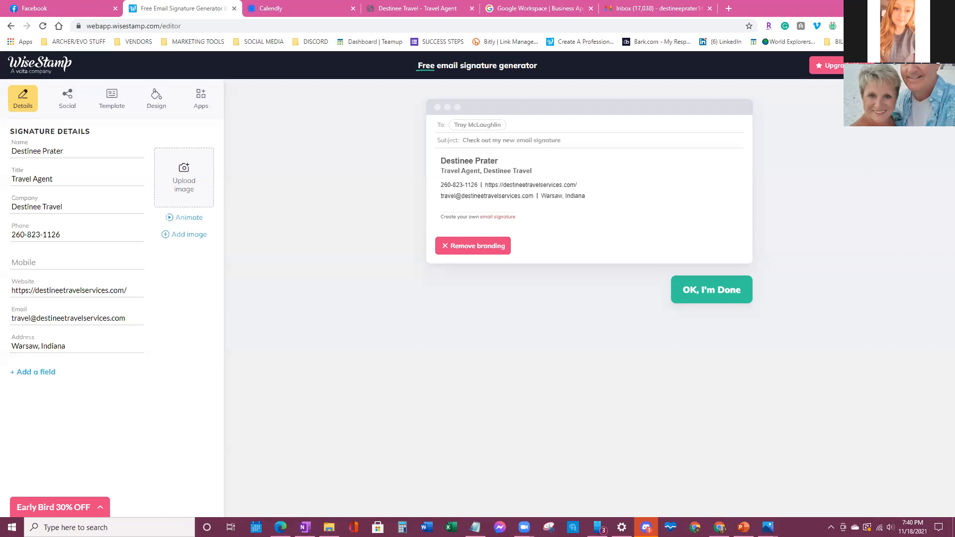
- Upload I.PNG from the MY STUFF folder as the signature logo, without cropping
{"action": "left_click", "coordinate": [187, 185]}
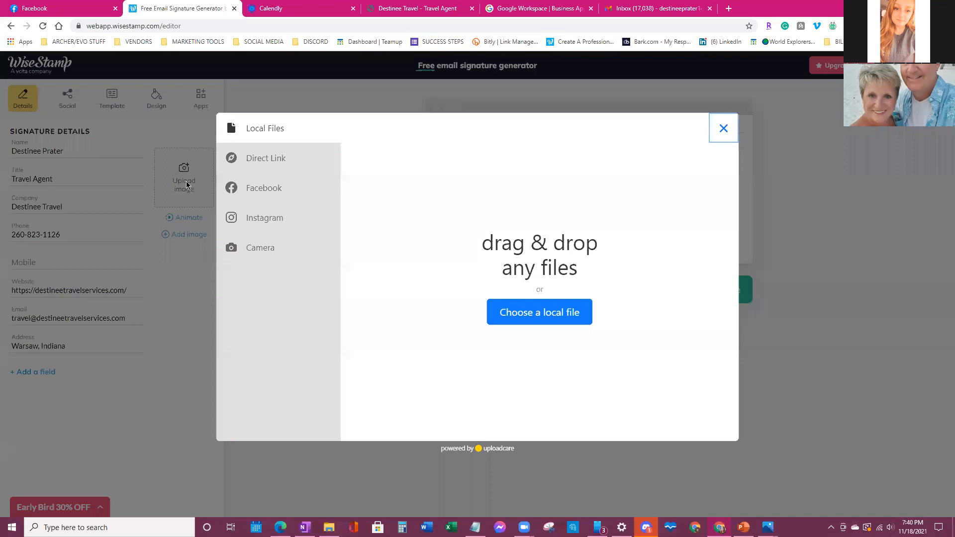
{"action": "left_click", "coordinate": [519, 313]}
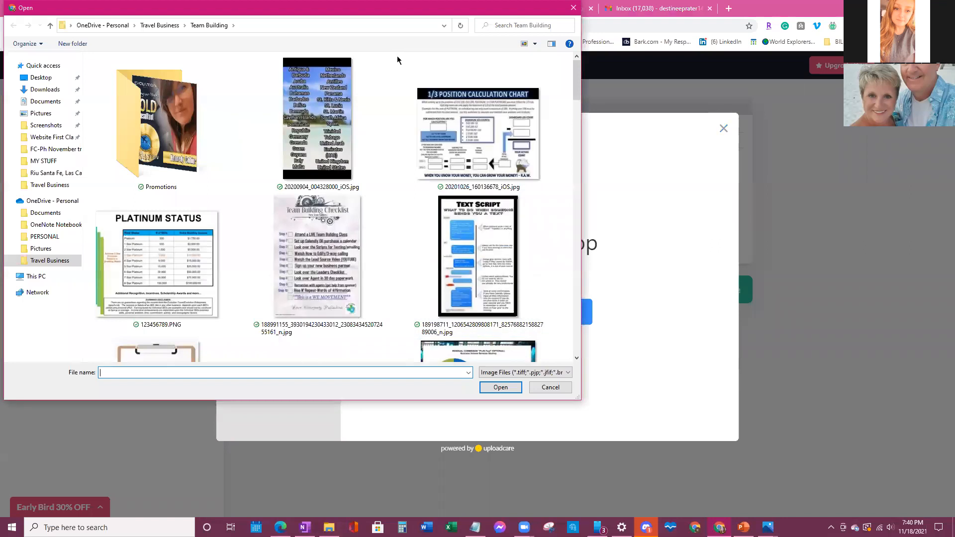
{"action": "scroll", "coordinate": [397, 149], "scroll_direction": "down", "scroll_amount": 3}
{"action": "left_click", "coordinate": [34, 161]}
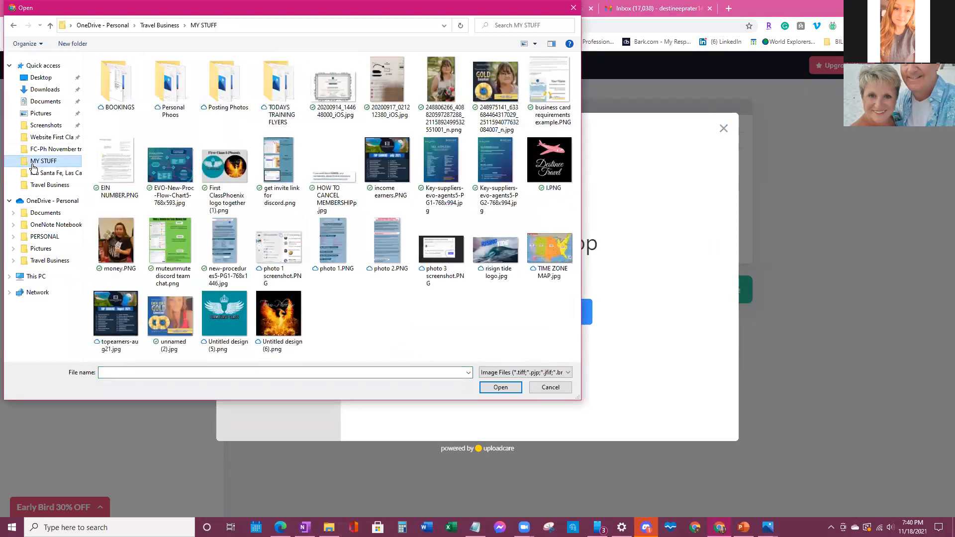
{"action": "double_click", "coordinate": [542, 167]}
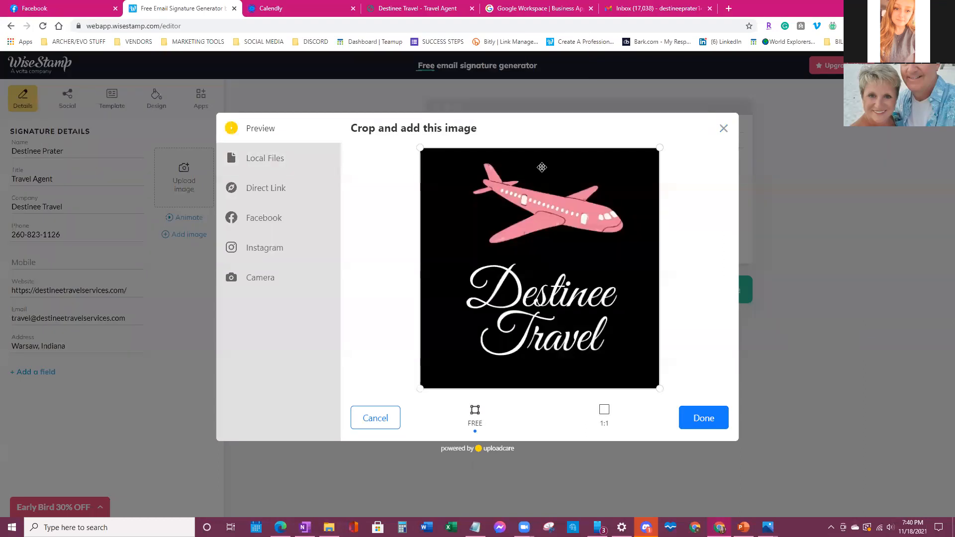
{"action": "left_click", "coordinate": [703, 418]}
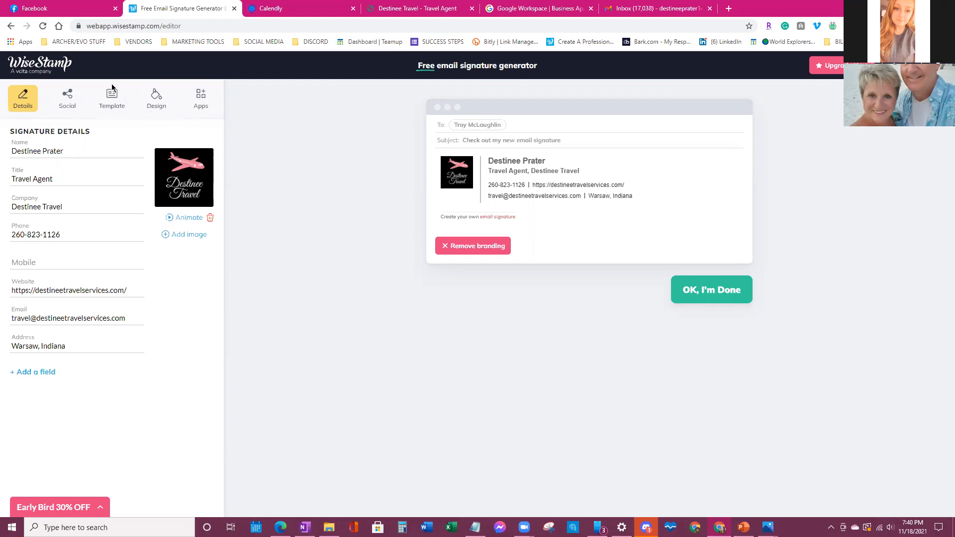
- Open WiseStamp's social profile settings, then select the user's own Facebook profile address
{"action": "left_click", "coordinate": [65, 111]}
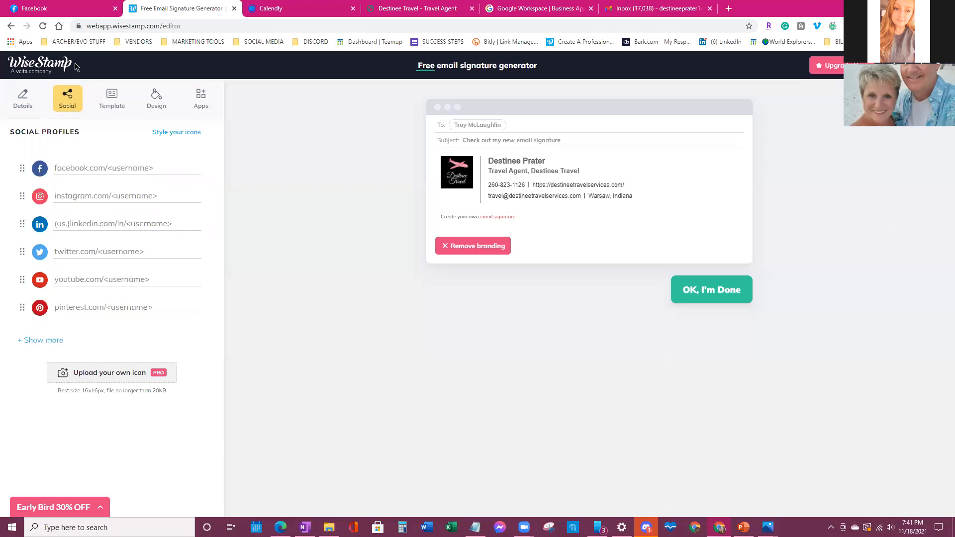
{"action": "left_click", "coordinate": [54, 8]}
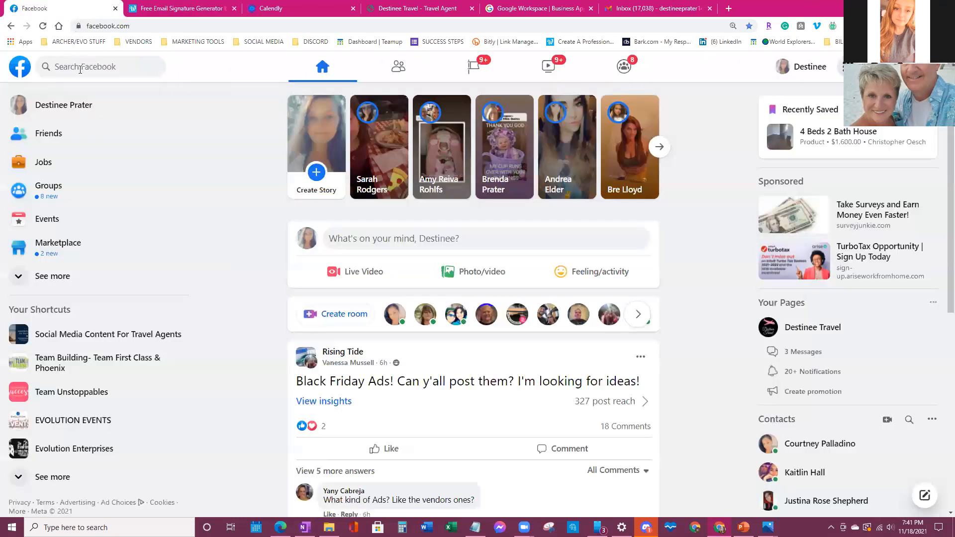
{"action": "left_click", "coordinate": [76, 107]}
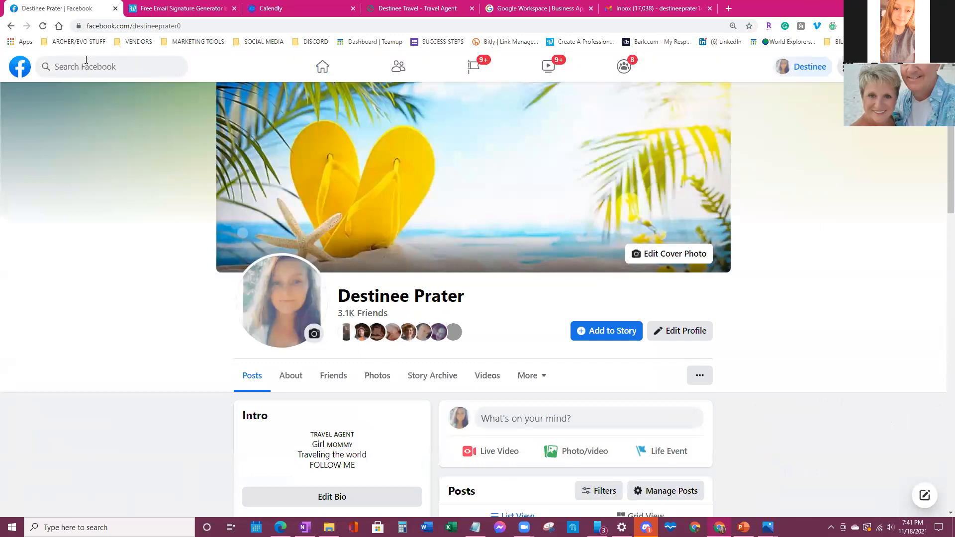
{"action": "left_click", "coordinate": [175, 26]}
{"action": "key", "text": "End"}
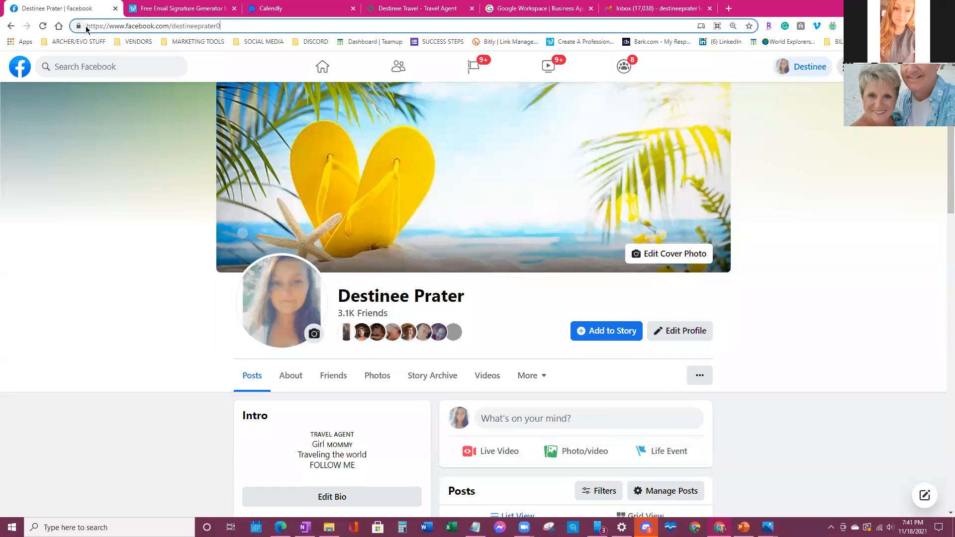
{"action": "double_click", "coordinate": [104, 28]}
{"action": "triple_click", "coordinate": [108, 27]}
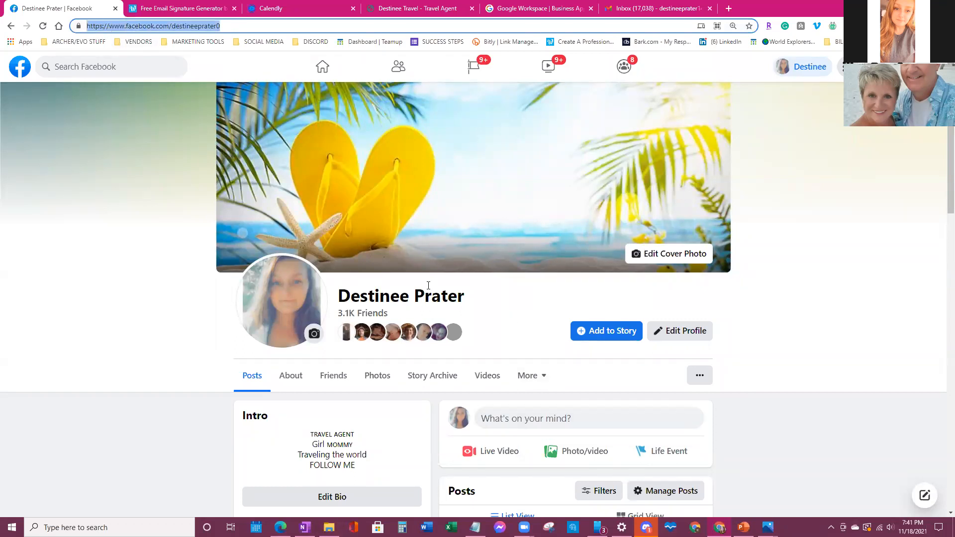
- Copy the Destinee Travel business page address from Facebook and go back to WiseStamp
{"action": "scroll", "coordinate": [432, 266], "scroll_direction": "down", "scroll_amount": 2}
{"action": "scroll", "coordinate": [432, 266], "scroll_direction": "down", "scroll_amount": 2}
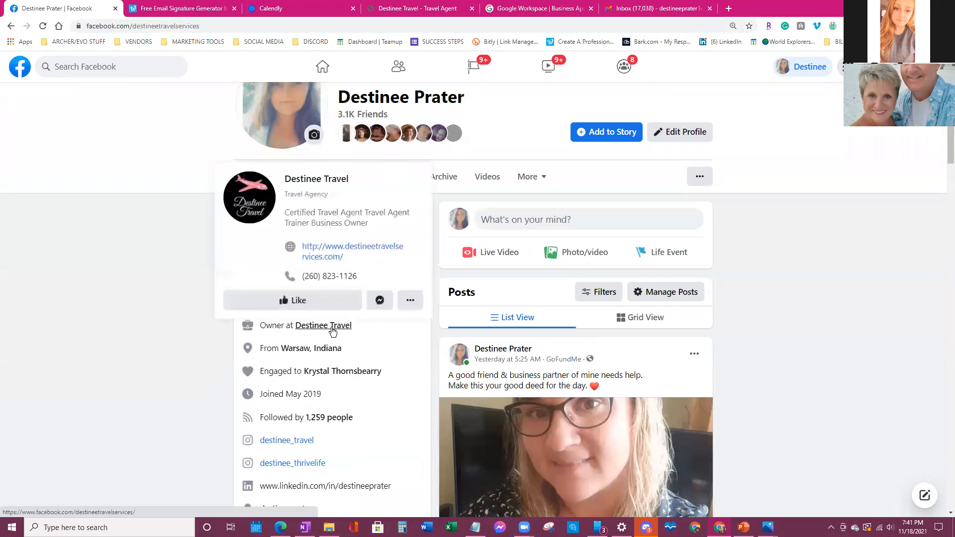
{"action": "left_click", "coordinate": [333, 329]}
{"action": "scroll", "coordinate": [313, 278], "scroll_direction": "down", "scroll_amount": 1}
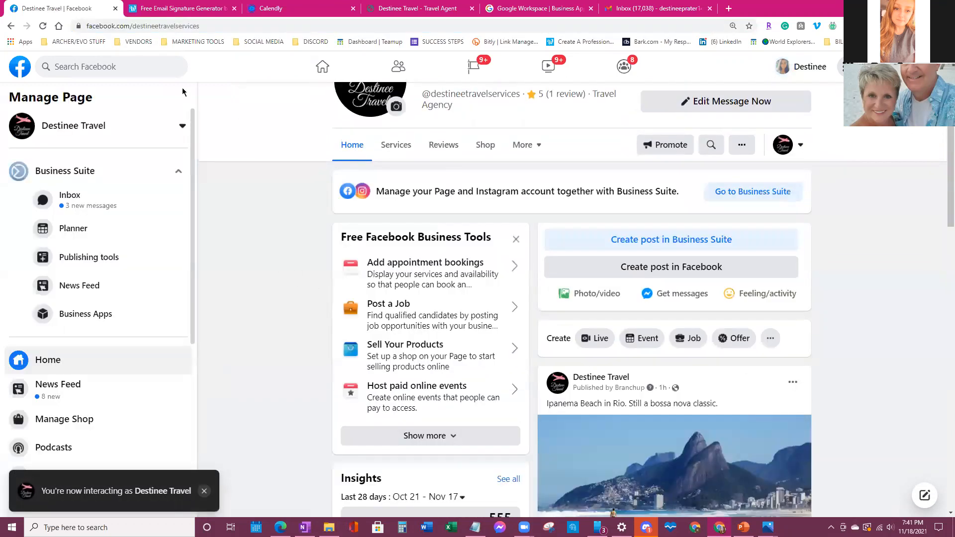
{"action": "left_click", "coordinate": [184, 27]}
{"action": "right_click", "coordinate": [191, 28]}
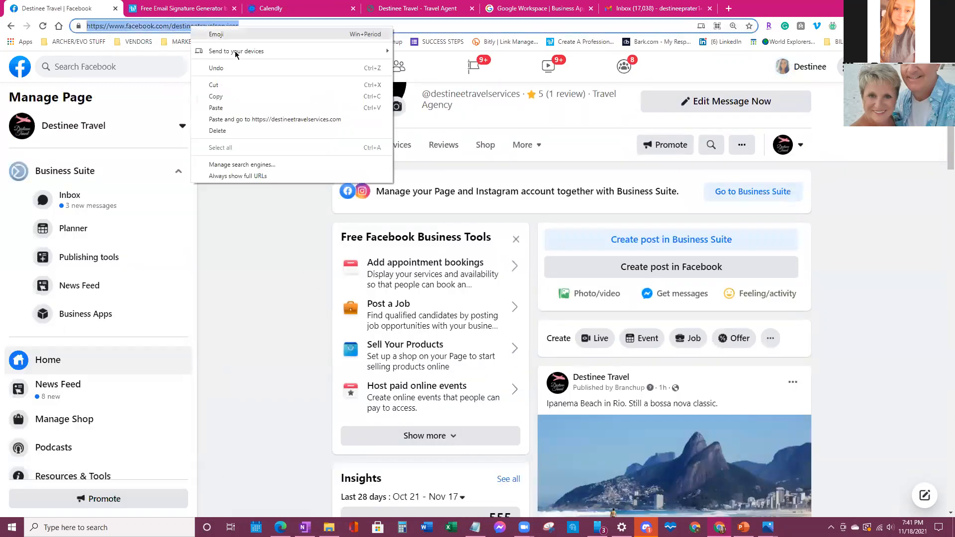
{"action": "left_click", "coordinate": [251, 96]}
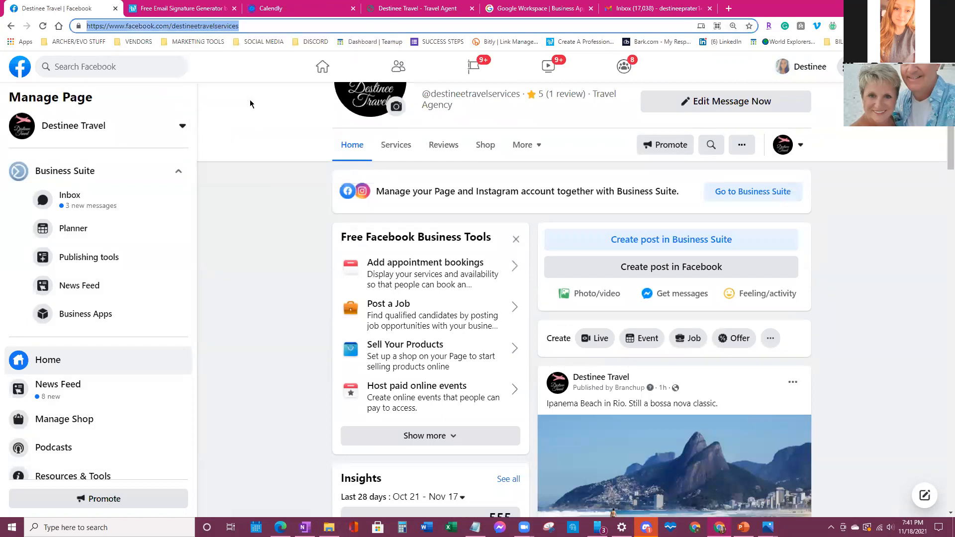
{"action": "left_click", "coordinate": [207, 10]}
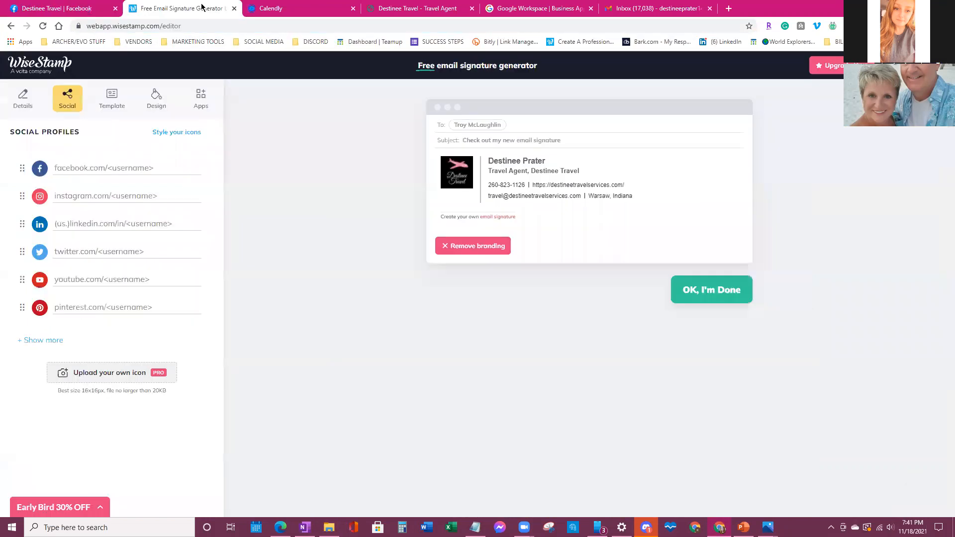
- Paste the Destinee Travel page address into the Facebook profile field
{"action": "left_click", "coordinate": [105, 166]}
{"action": "right_click", "coordinate": [105, 167]}
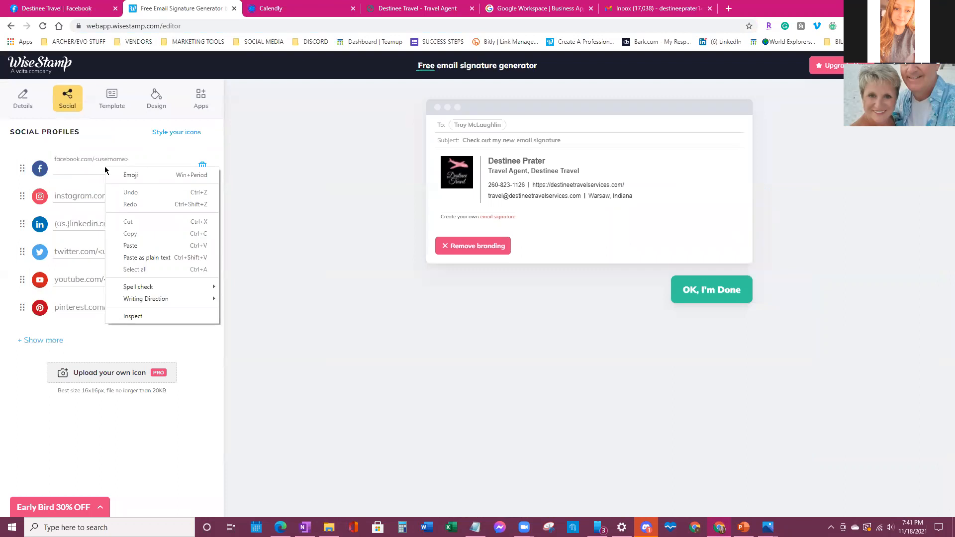
{"action": "left_click", "coordinate": [143, 245]}
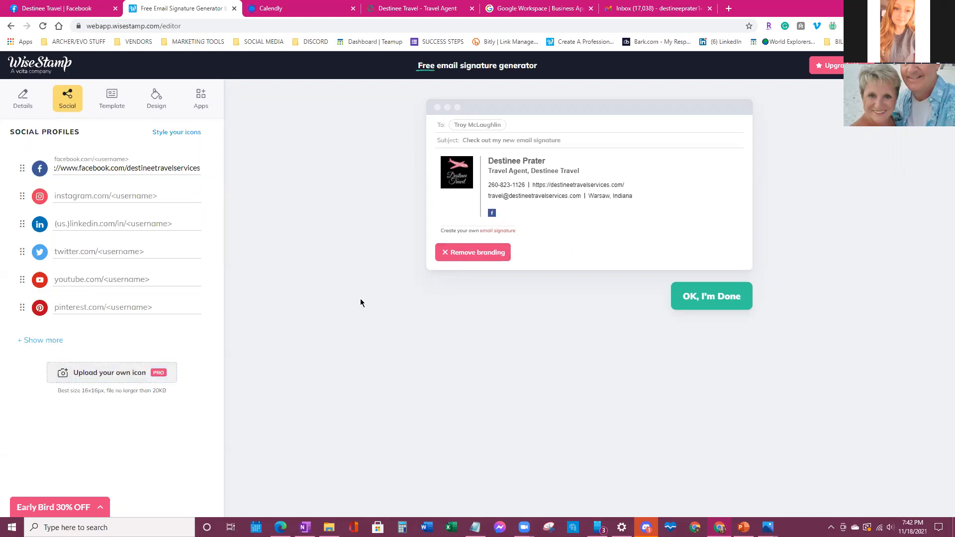
- Expand and collapse the extra social network choices to browse them
{"action": "left_click", "coordinate": [43, 340]}
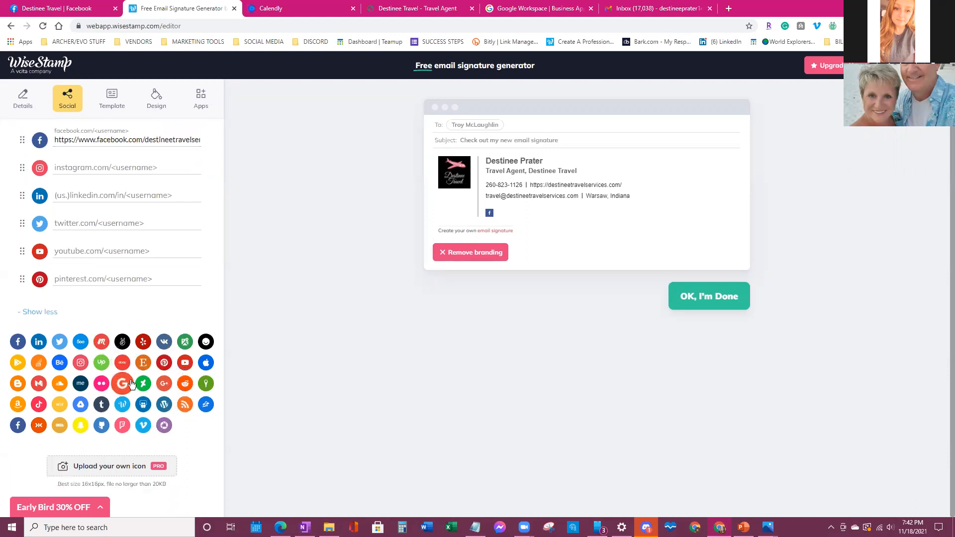
{"action": "left_click", "coordinate": [45, 311]}
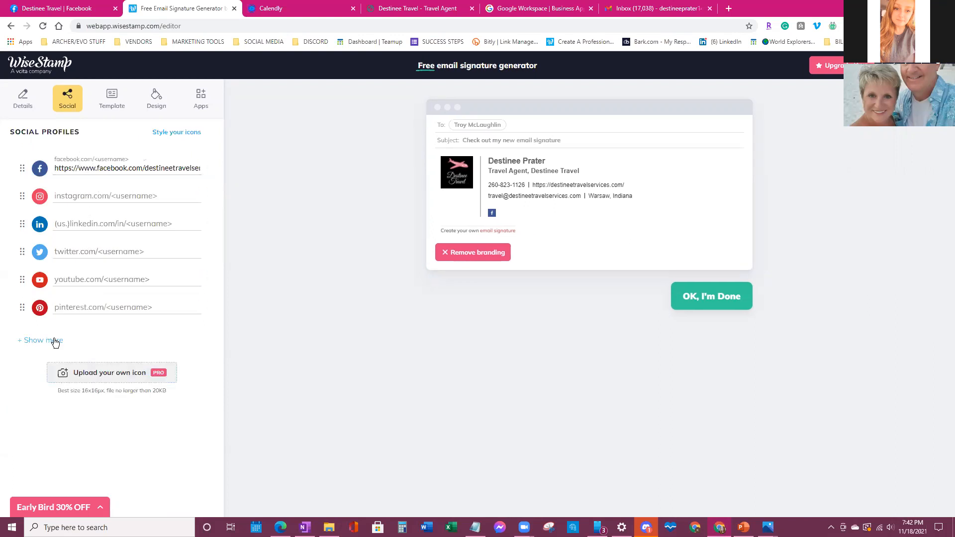
{"action": "left_click", "coordinate": [37, 341]}
{"action": "scroll", "coordinate": [38, 366], "scroll_direction": "down", "scroll_amount": 1}
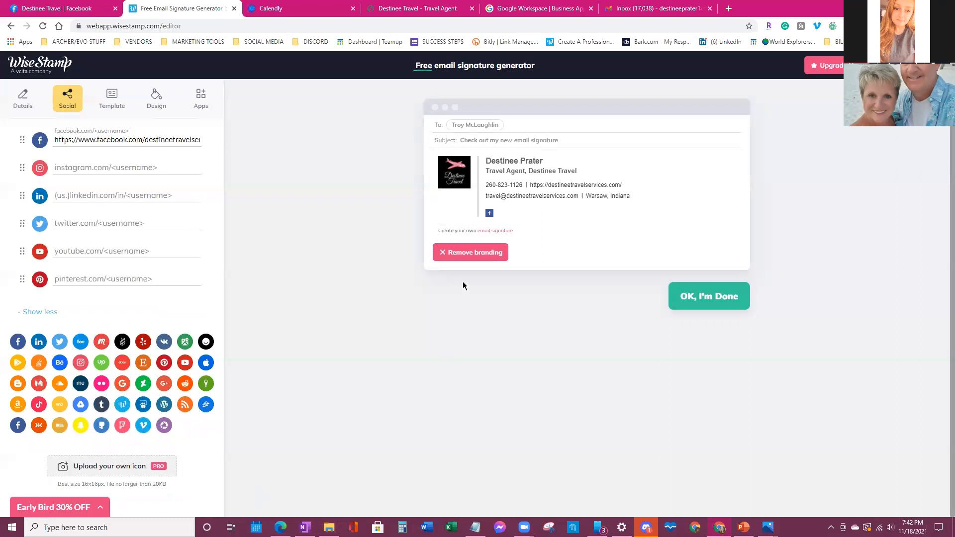
{"action": "left_click", "coordinate": [35, 312]}
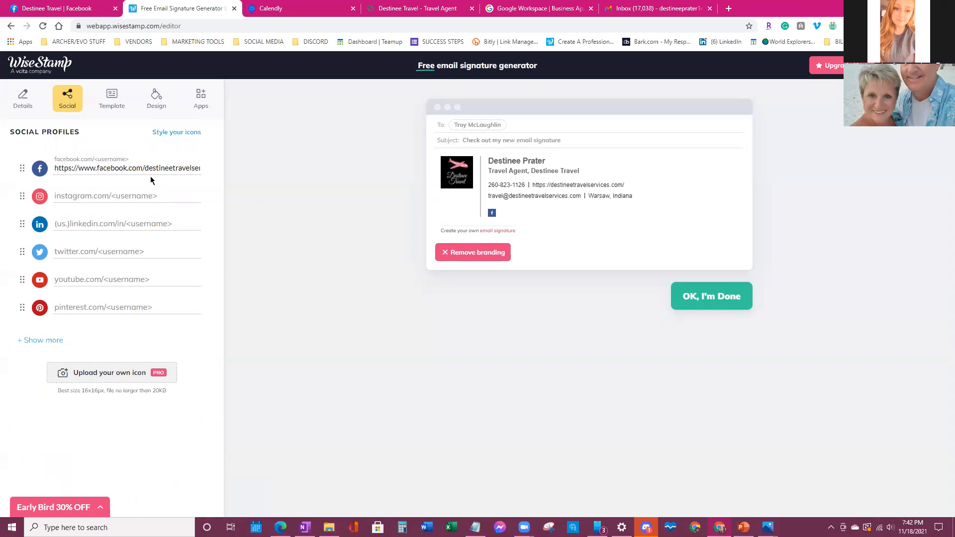
- Look over the social icon style settings, then bring up the template gallery with Classic still applied
{"action": "left_click", "coordinate": [176, 133]}
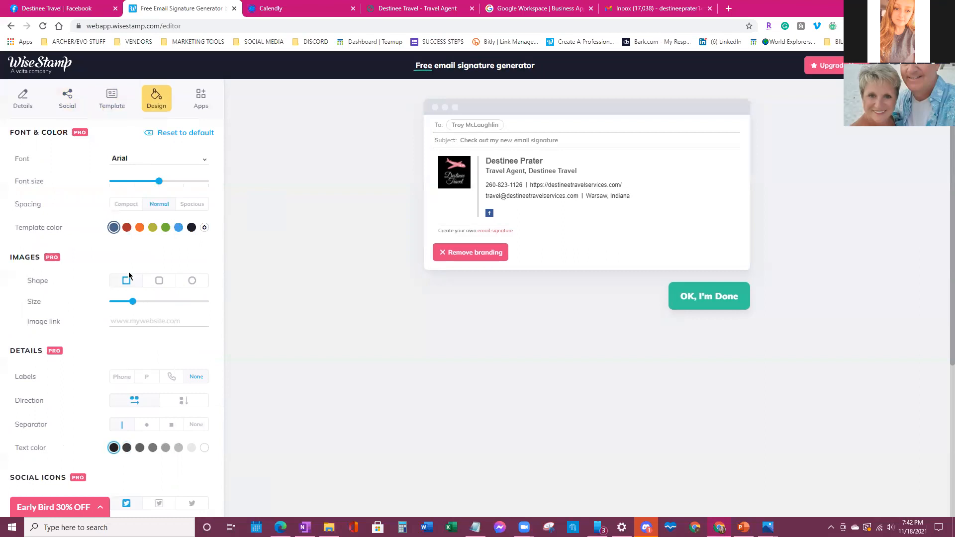
{"action": "scroll", "coordinate": [123, 272], "scroll_direction": "down", "scroll_amount": 5}
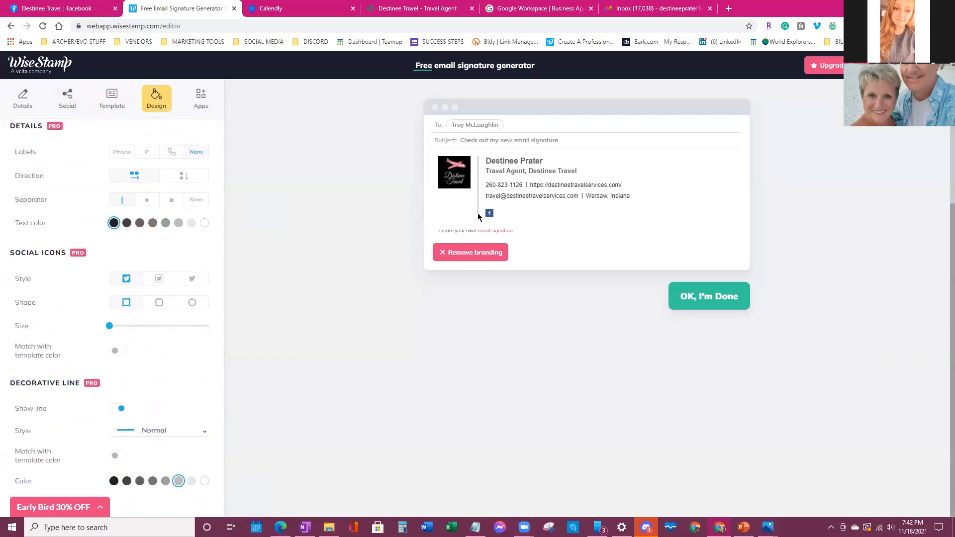
{"action": "scroll", "coordinate": [207, 239], "scroll_direction": "up", "scroll_amount": 5}
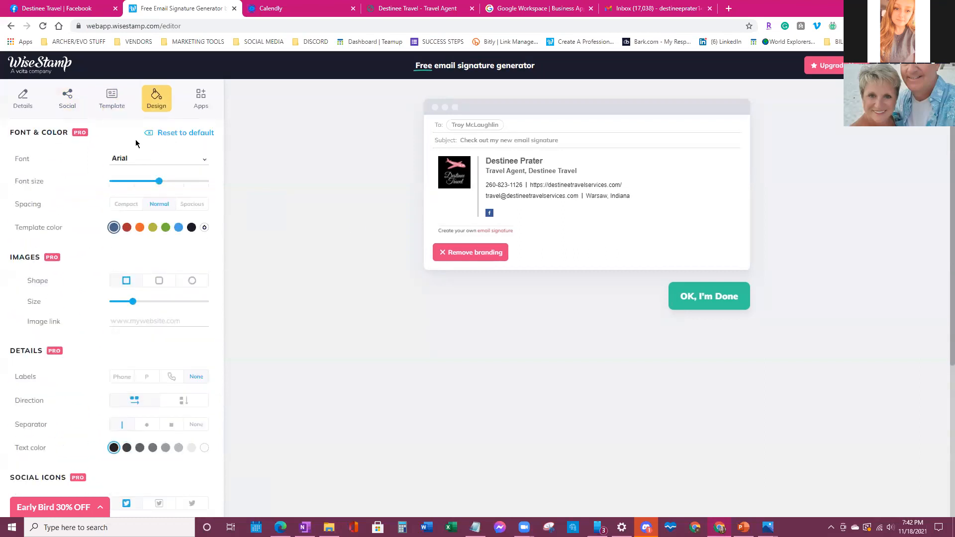
{"action": "left_click", "coordinate": [68, 98]}
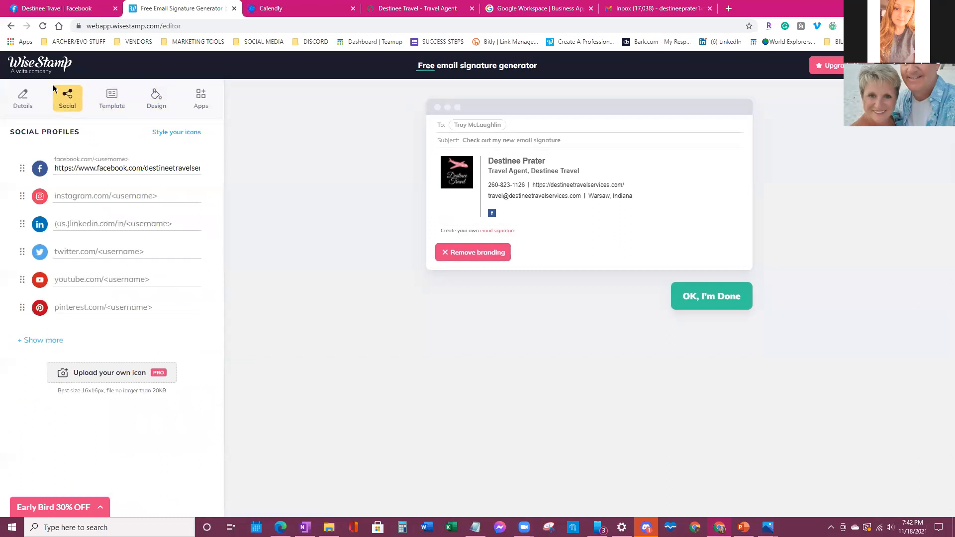
{"action": "left_click", "coordinate": [114, 101]}
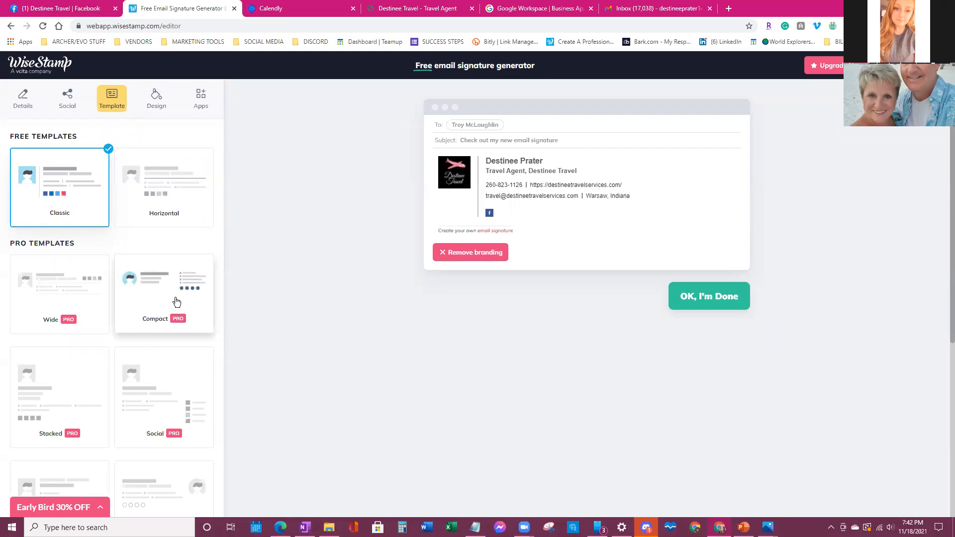
- Compare the Horizontal and Classic templates, settling on the free Horizontal layout
{"action": "scroll", "coordinate": [169, 309], "scroll_direction": "down", "scroll_amount": 5}
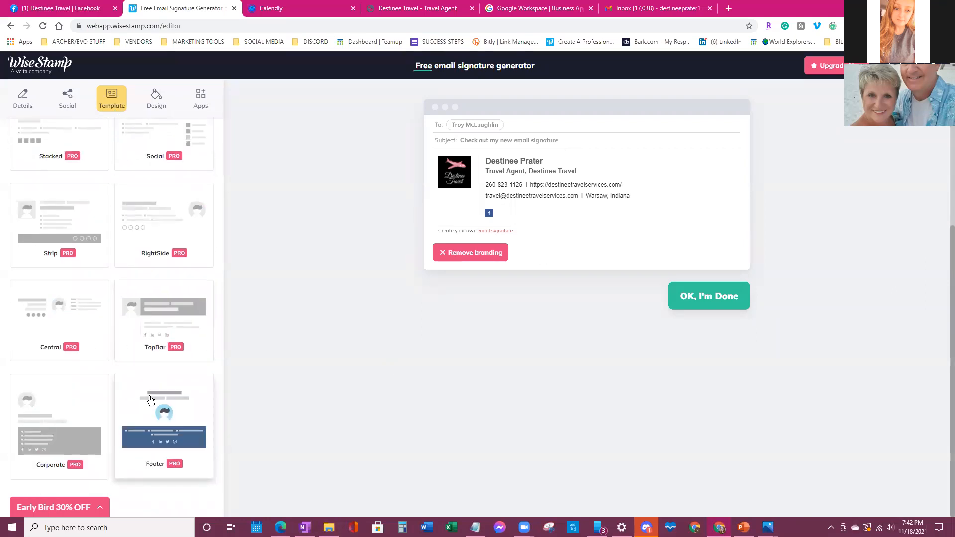
{"action": "scroll", "coordinate": [160, 396], "scroll_direction": "up", "scroll_amount": 6}
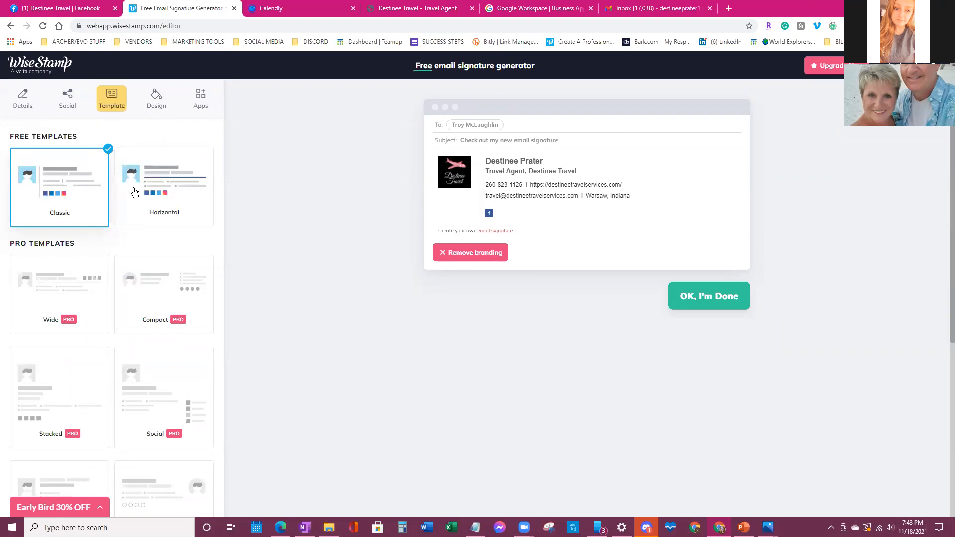
{"action": "left_click", "coordinate": [177, 207]}
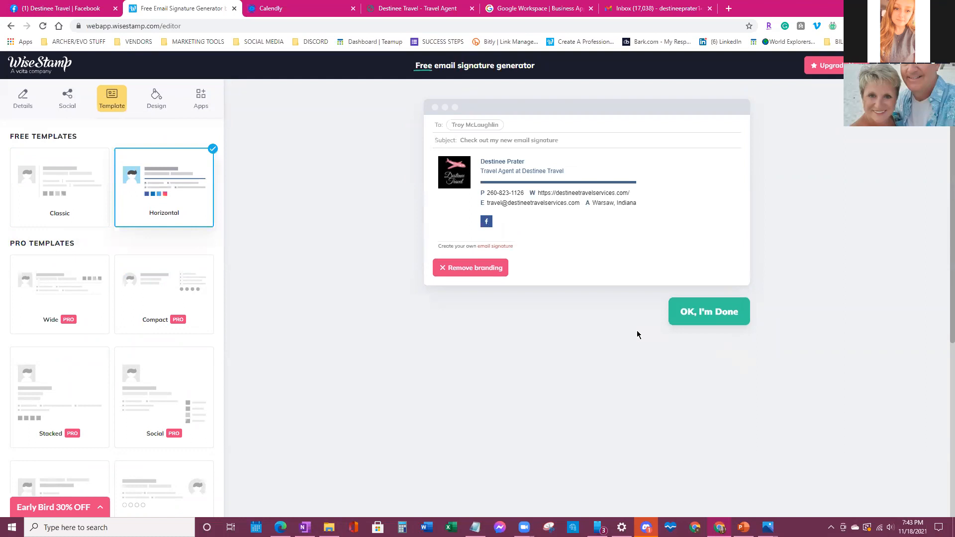
{"action": "left_click", "coordinate": [101, 197]}
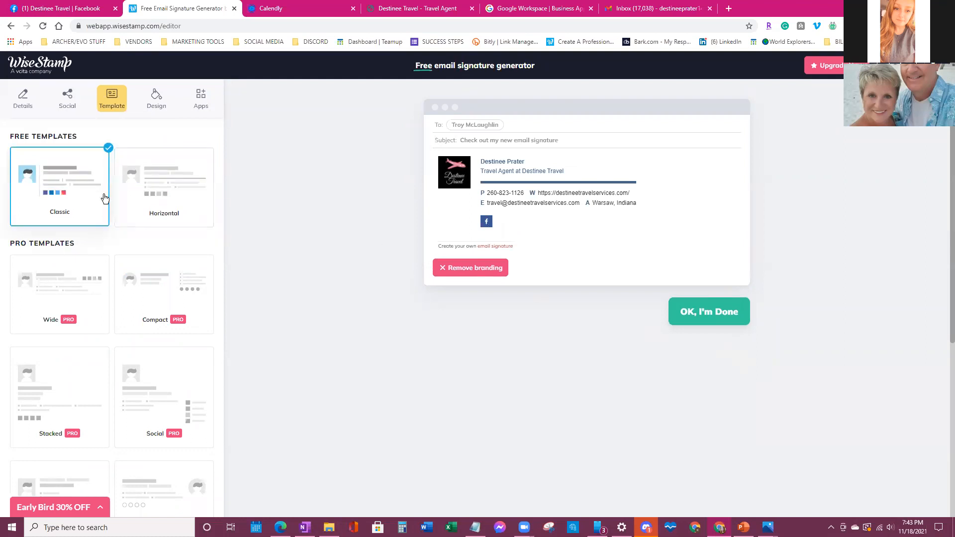
{"action": "left_click", "coordinate": [154, 205]}
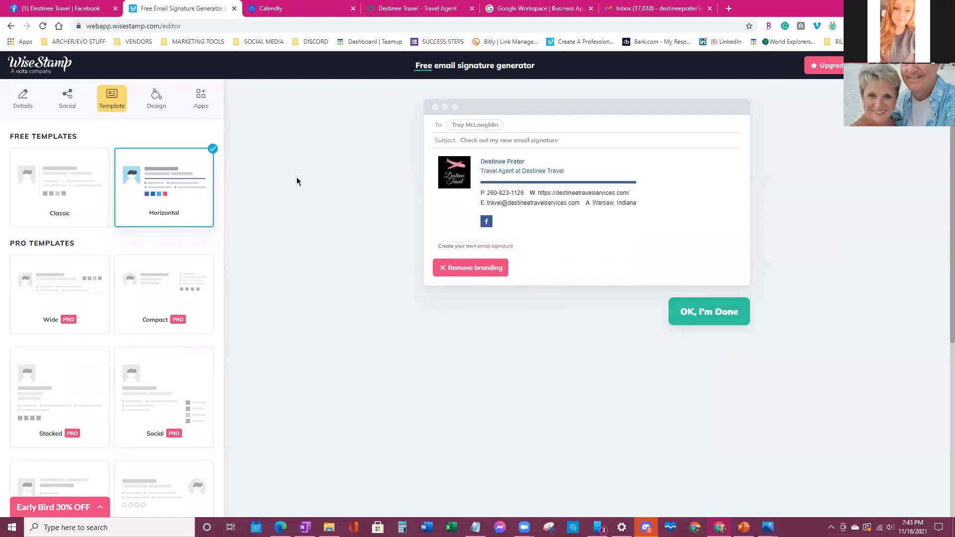
{"action": "left_click", "coordinate": [158, 102]}
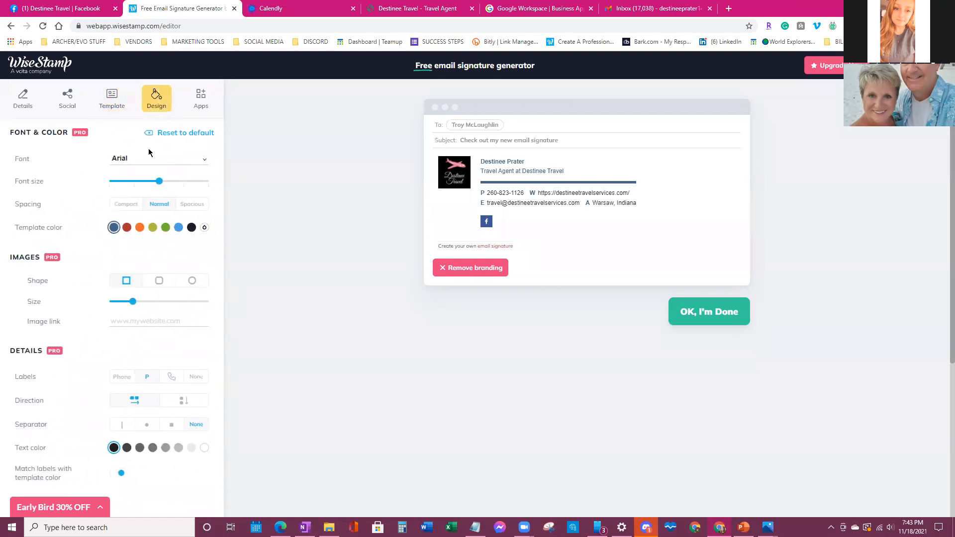
- Scroll through the Design settings, then switch to the Gmail draft with its existing signature
{"action": "scroll", "coordinate": [149, 152], "scroll_direction": "down", "scroll_amount": 4}
{"action": "scroll", "coordinate": [150, 153], "scroll_direction": "down", "scroll_amount": 1}
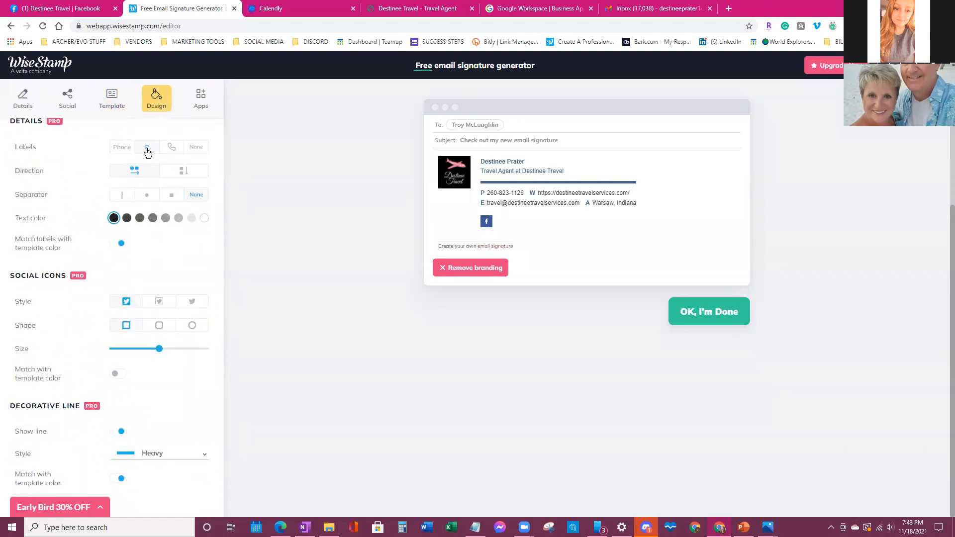
{"action": "scroll", "coordinate": [148, 151], "scroll_direction": "up", "scroll_amount": 5}
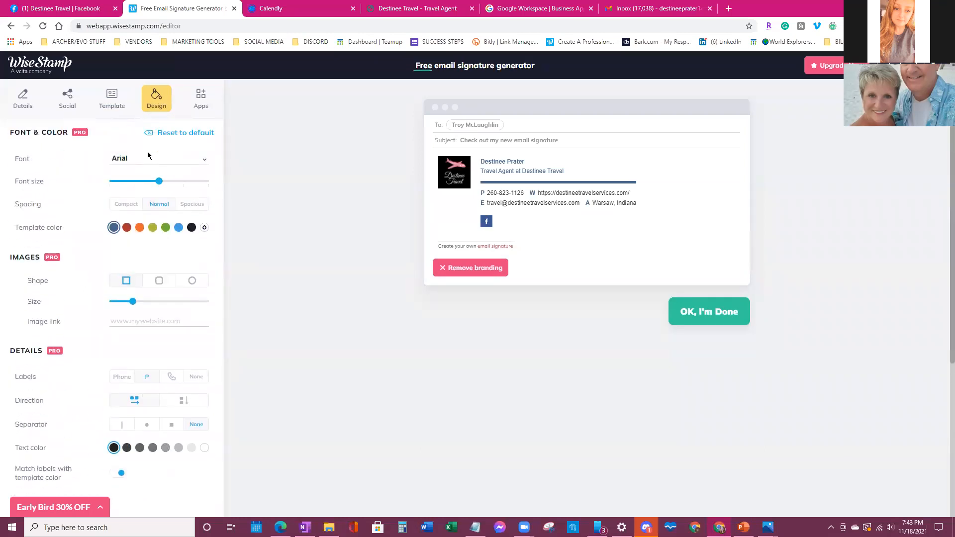
{"action": "scroll", "coordinate": [147, 156], "scroll_direction": "down", "scroll_amount": 1}
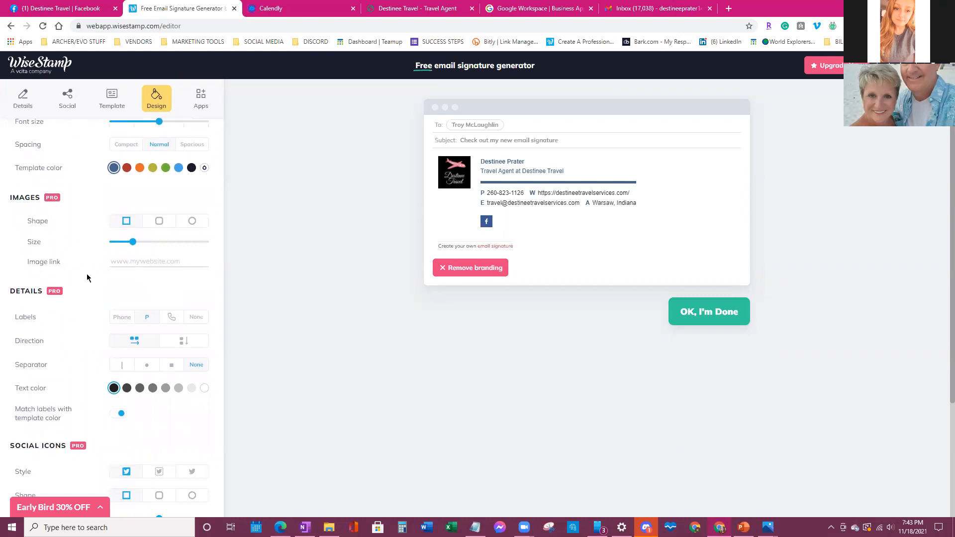
{"action": "scroll", "coordinate": [86, 278], "scroll_direction": "down", "scroll_amount": 3}
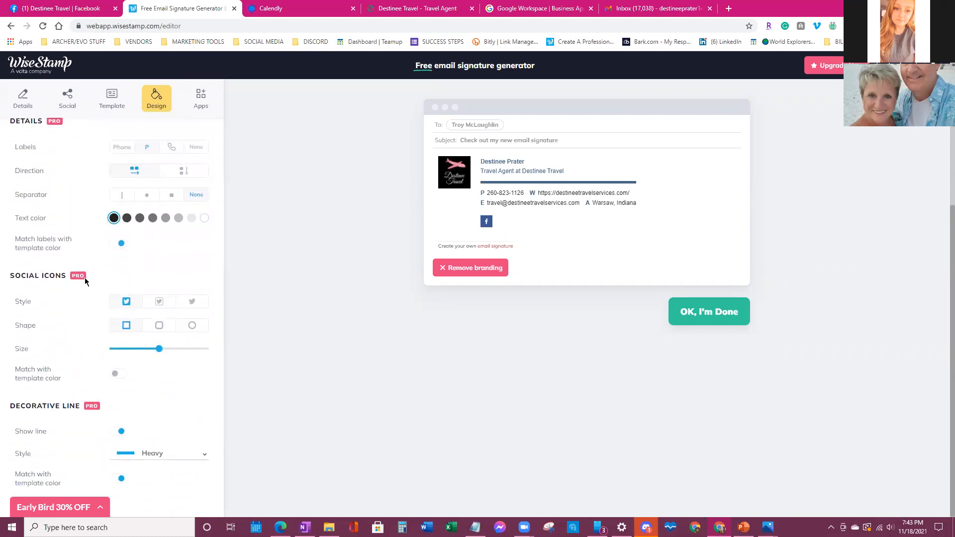
{"action": "scroll", "coordinate": [85, 278], "scroll_direction": "up", "scroll_amount": 4}
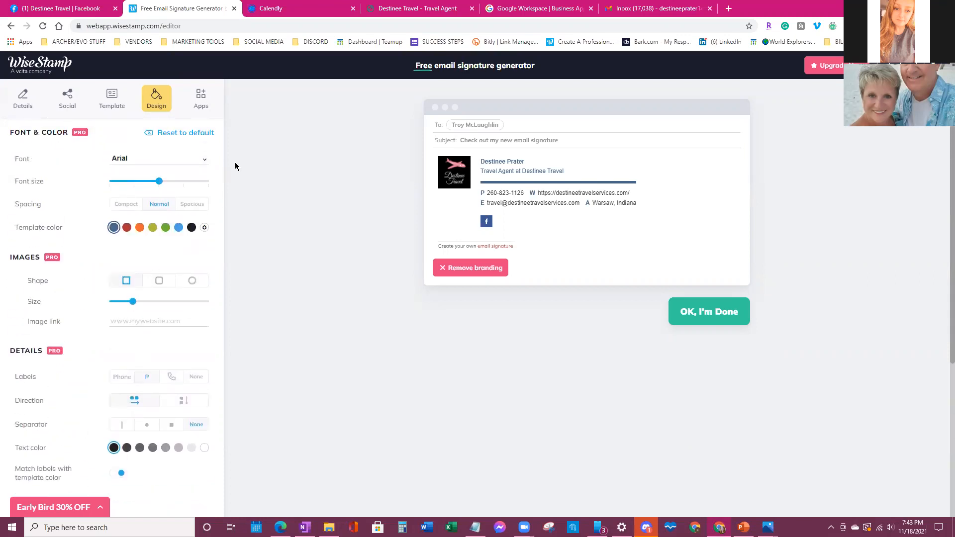
{"action": "left_click", "coordinate": [658, 6]}
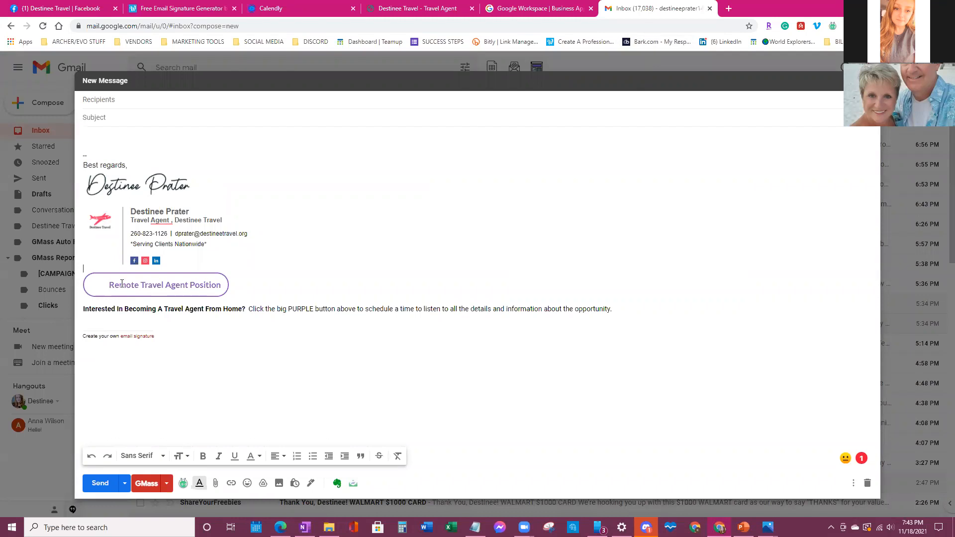
- Highlight the Remote Travel Agent Position button text in Gmail, then return to the WiseStamp editor
{"action": "left_click_drag", "start_coordinate": [105, 285], "coordinate": [227, 287]}
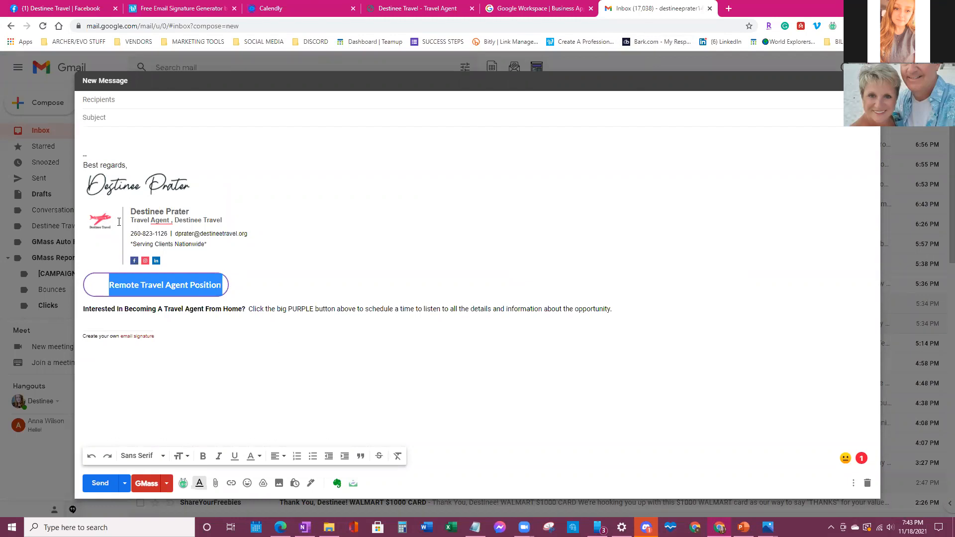
{"action": "left_click", "coordinate": [189, 13]}
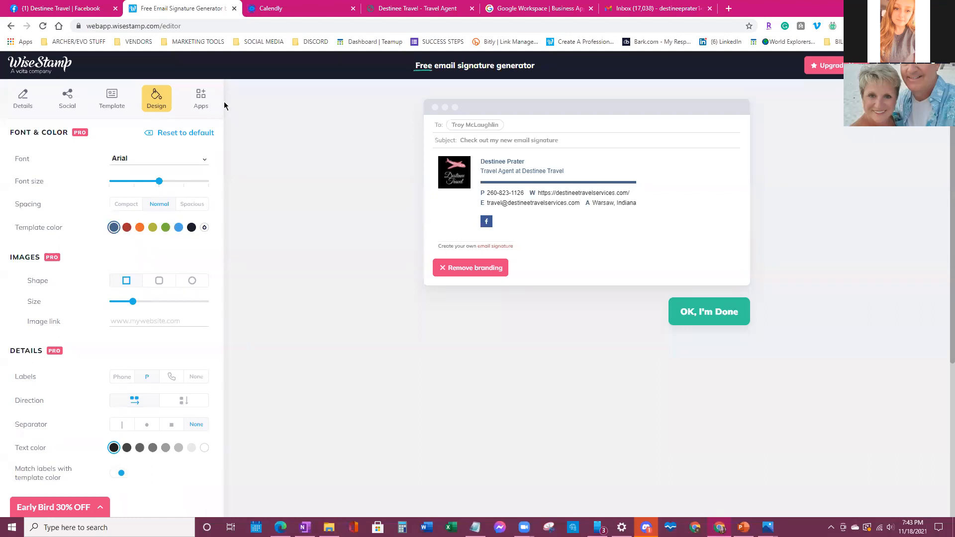
- Show WiseStamp's Apps list with the Styled Signoff and Custom button add-ons
{"action": "left_click", "coordinate": [194, 108]}
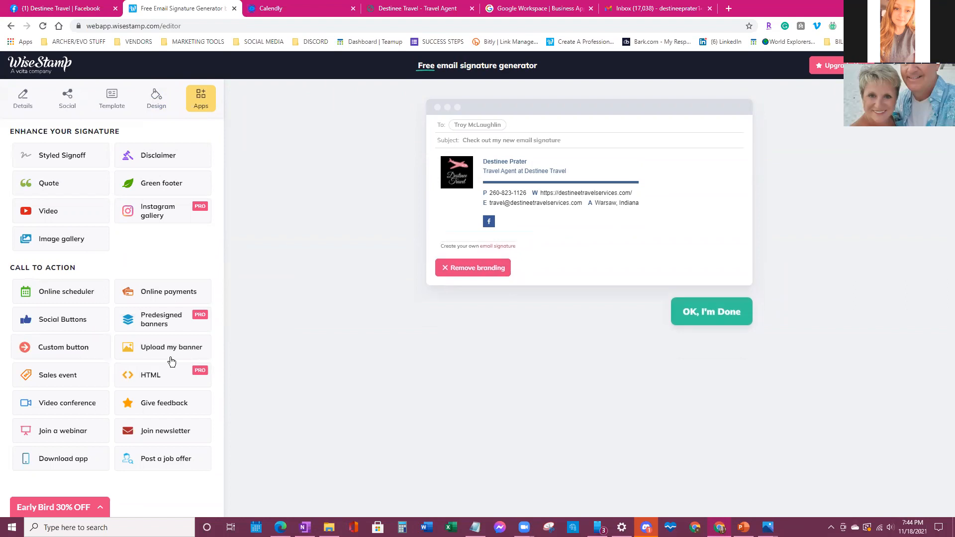
- Create a custom button with the text 'Work From Home As A Travel Agent (click here)'
{"action": "left_click", "coordinate": [72, 349]}
{"action": "left_click_drag", "start_coordinate": [294, 135], "coordinate": [77, 156]}
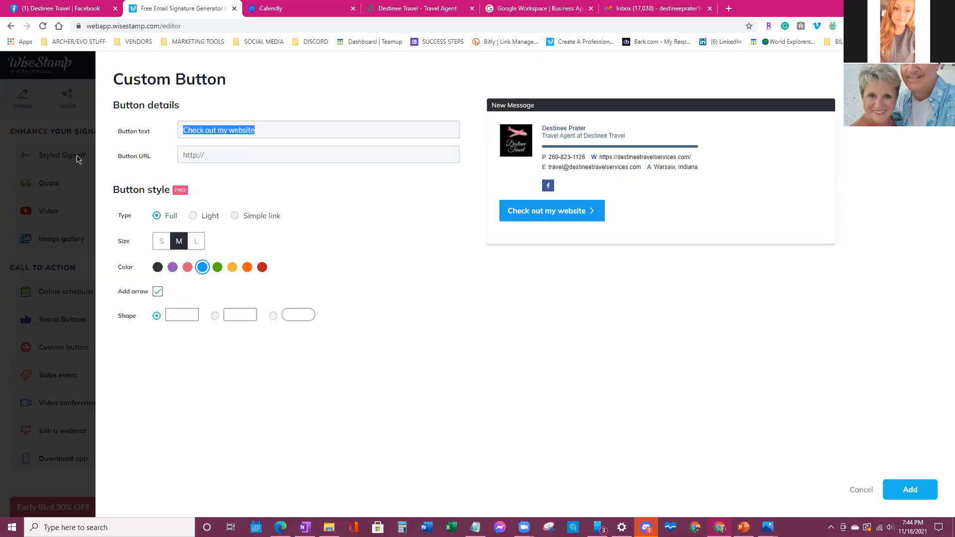
{"action": "left_click", "coordinate": [319, 136]}
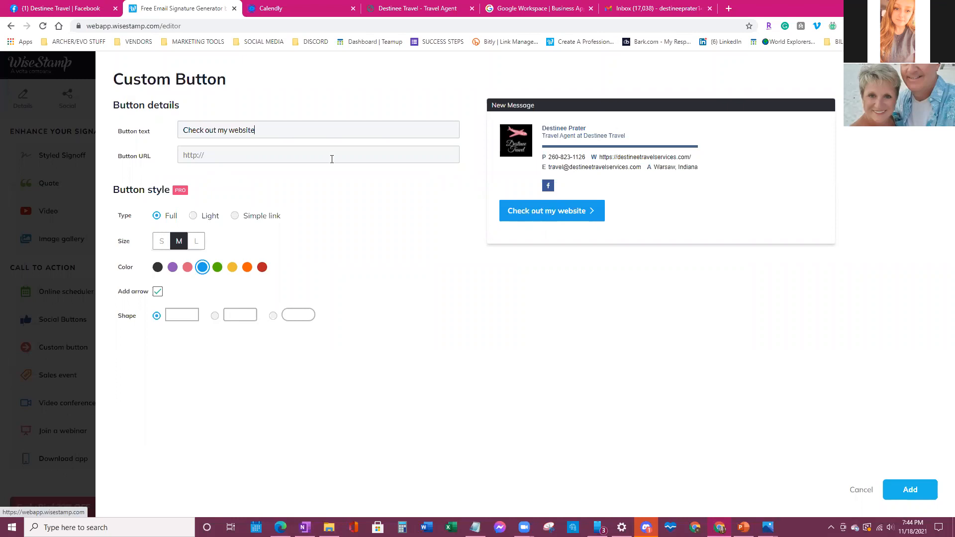
{"action": "triple_click", "coordinate": [251, 127]}
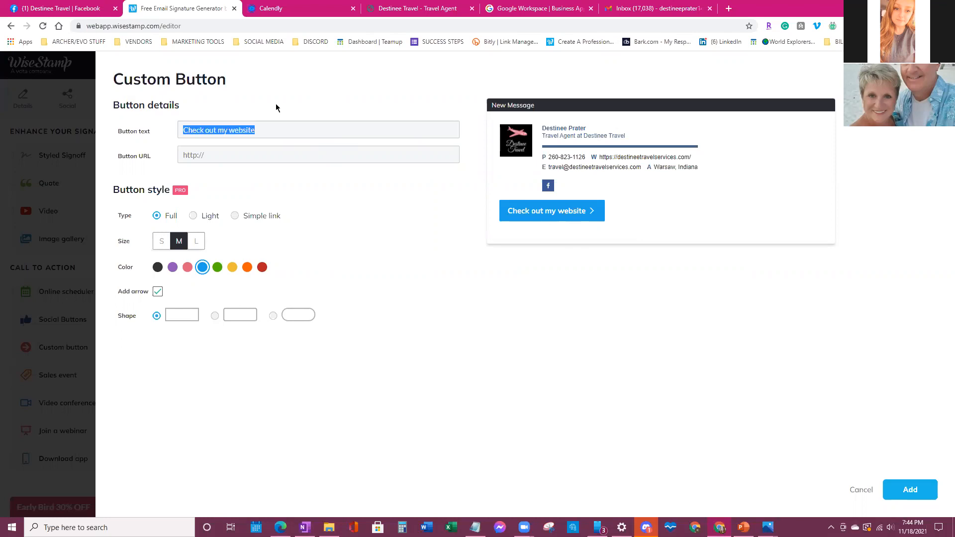
{"action": "type", "text": "T"}
{"action": "key", "text": "BackSpace"}
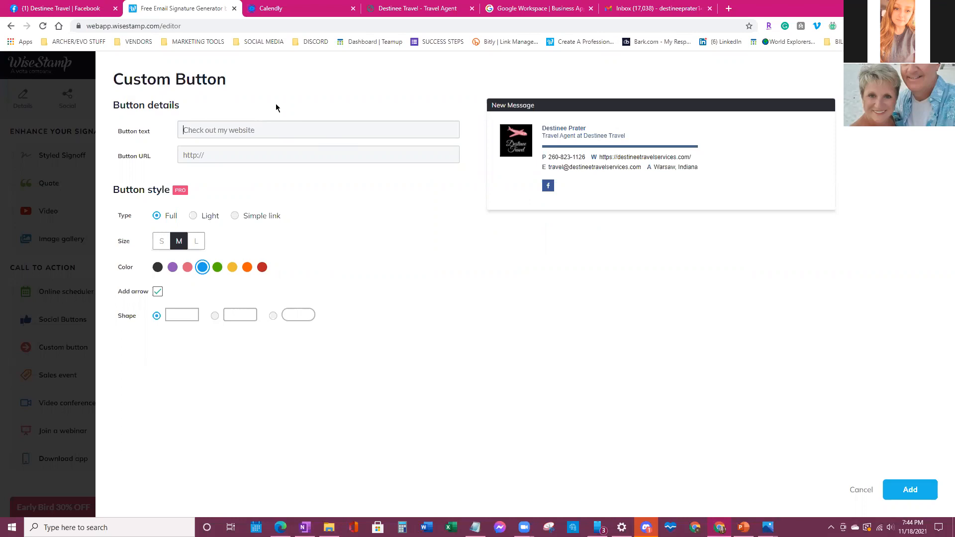
{"action": "type", "text": "Work"}
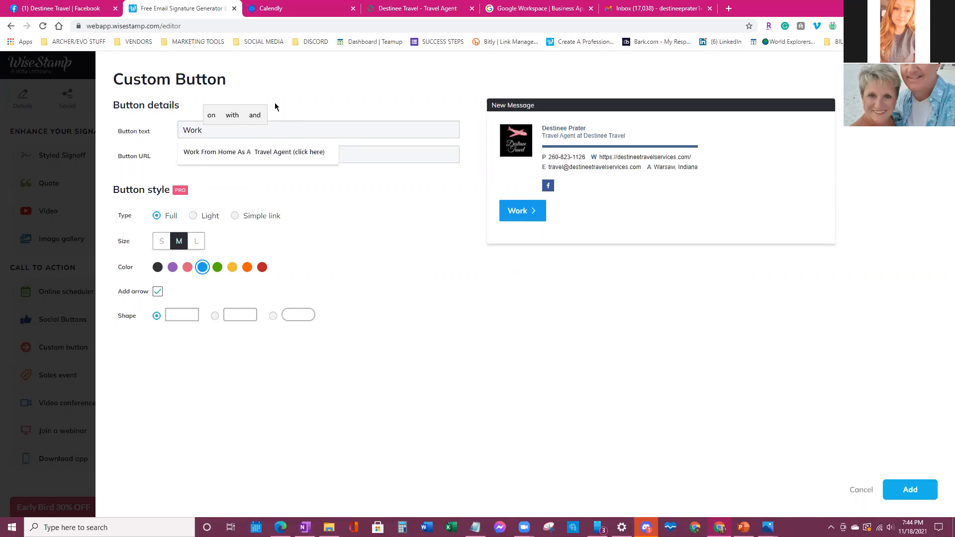
{"action": "left_click", "coordinate": [256, 152]}
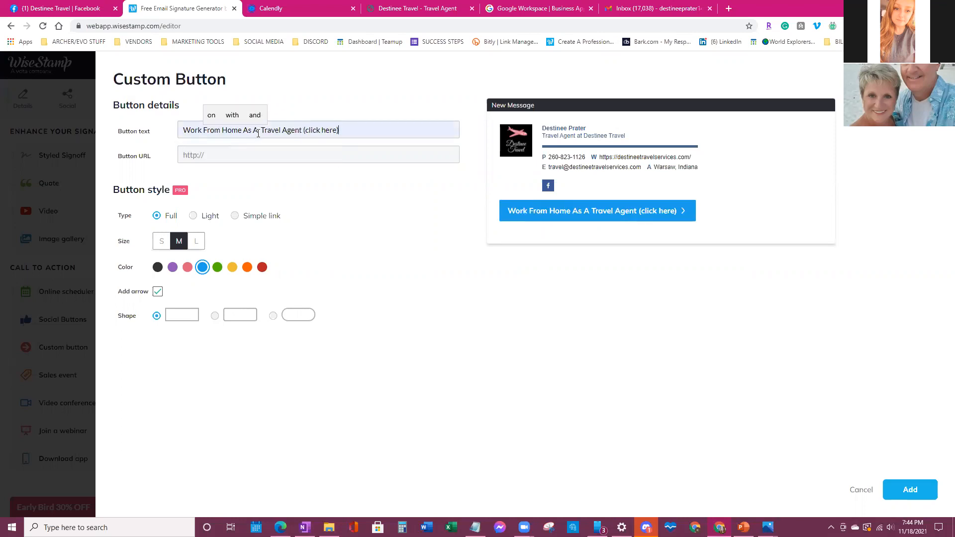
{"action": "left_click", "coordinate": [259, 131]}
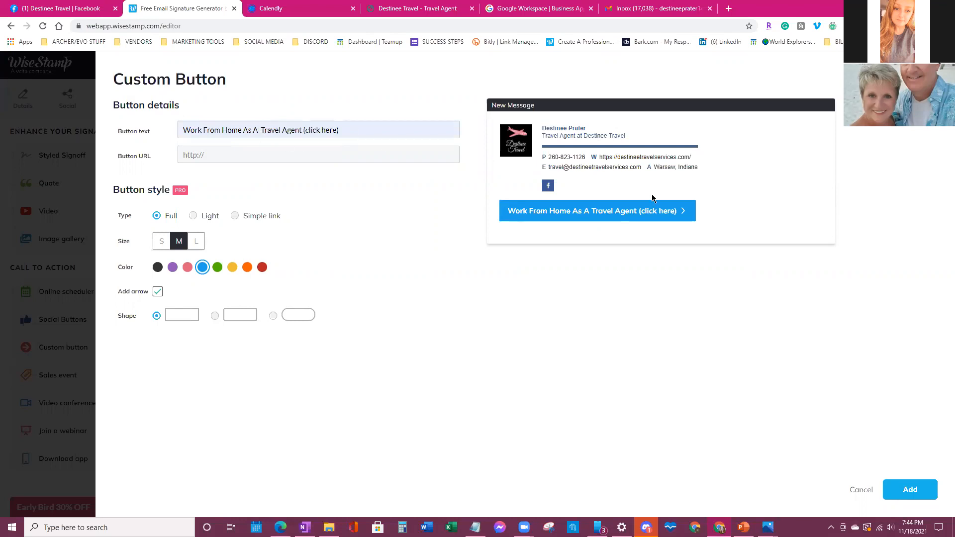
{"action": "key", "text": "BackSpace"}
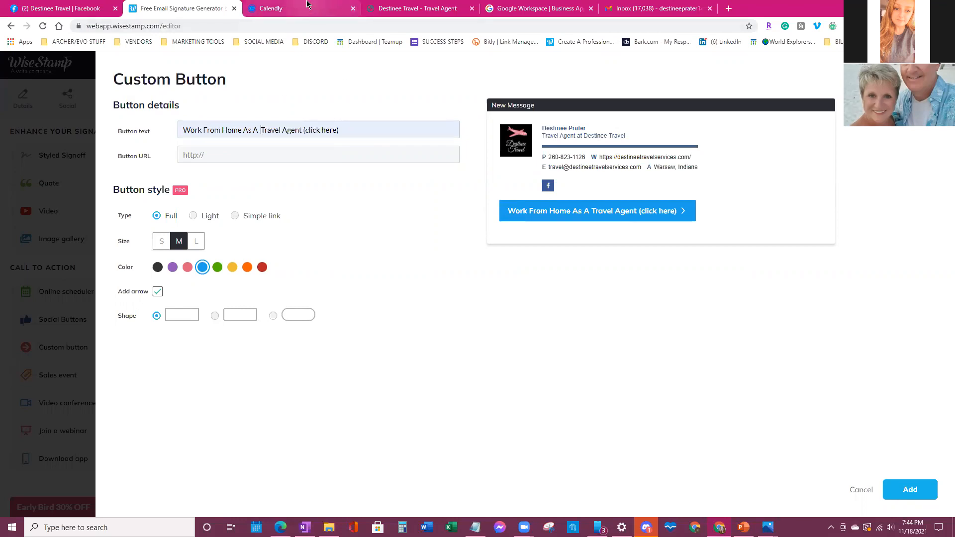
- Set the button URL to the copied Calendly informational-presentation booking link
{"action": "left_click", "coordinate": [304, 7]}
{"action": "left_click", "coordinate": [260, 322]}
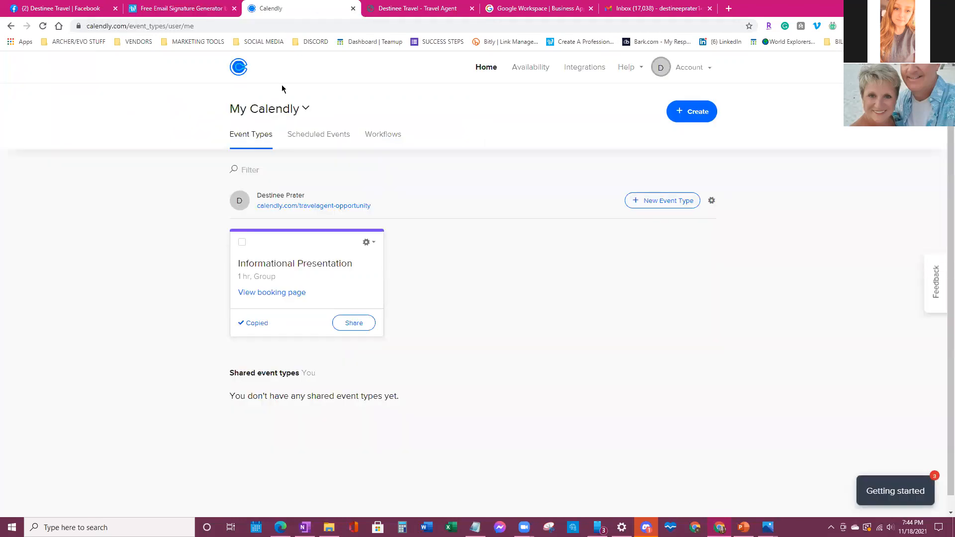
{"action": "left_click", "coordinate": [199, 9]}
{"action": "right_click", "coordinate": [243, 155]}
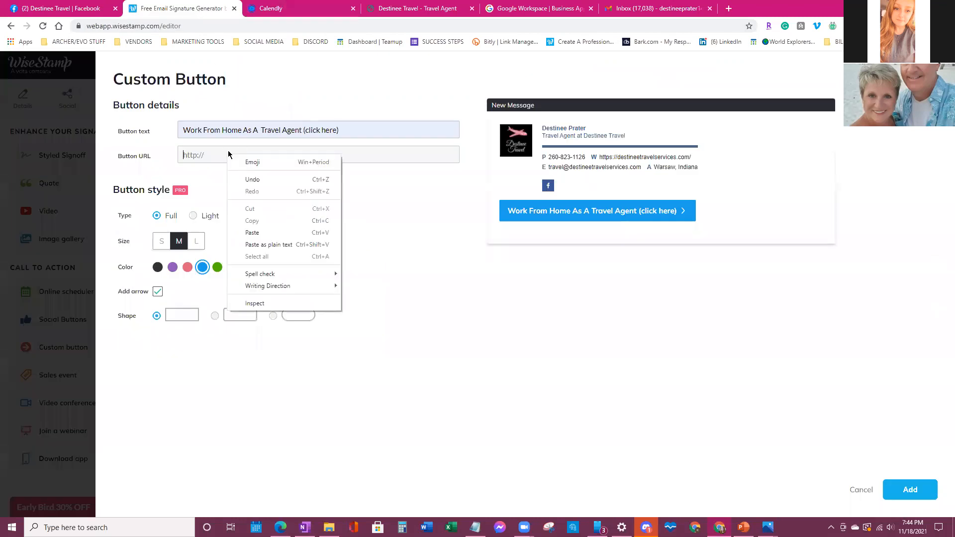
{"action": "left_click", "coordinate": [263, 233]}
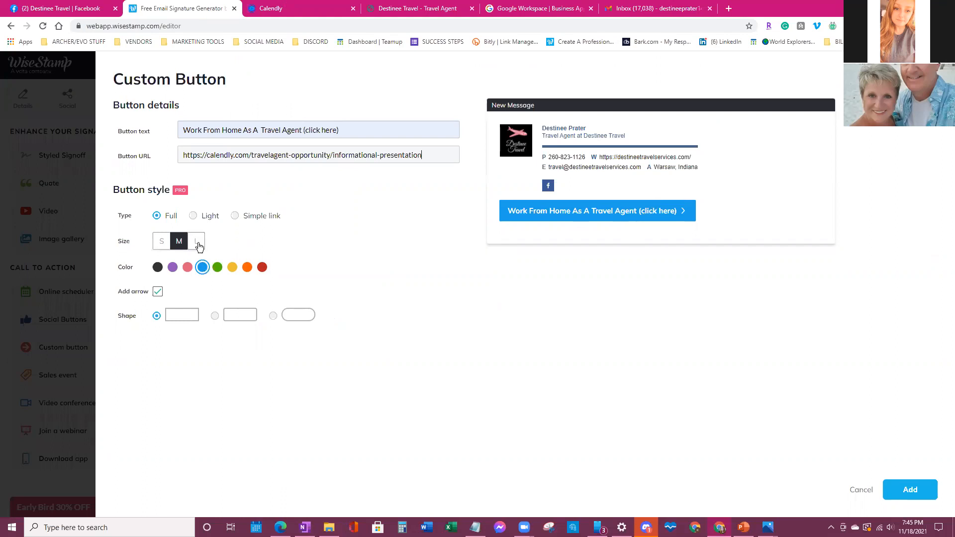
- Try other button sizes and colours, leaving it medium-sized and blue
{"action": "left_click", "coordinate": [197, 242]}
{"action": "left_click", "coordinate": [161, 243]}
{"action": "left_click", "coordinate": [173, 268]}
{"action": "left_click", "coordinate": [202, 268]}
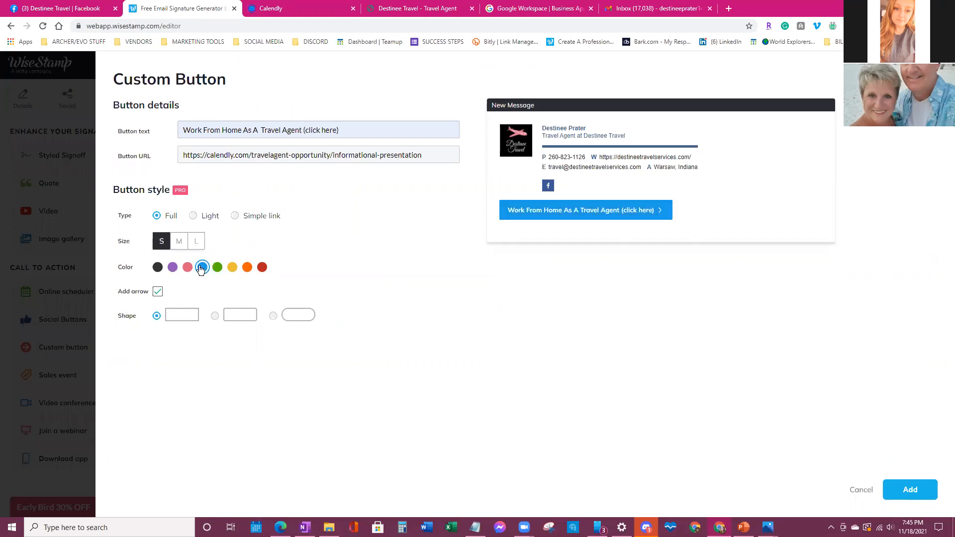
{"action": "left_click", "coordinate": [178, 243]}
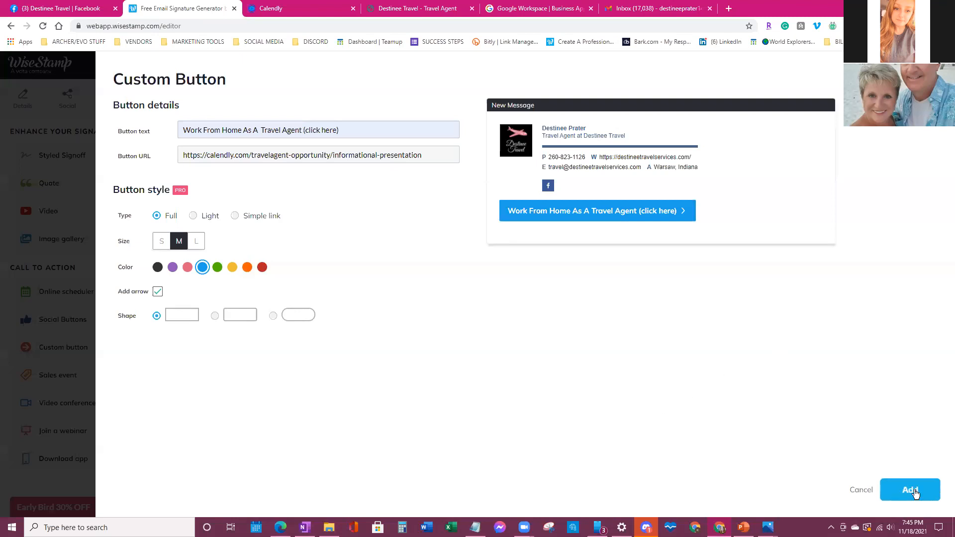
- Add the Work From Home button to the signature and open the Styled Signoff settings
{"action": "left_click", "coordinate": [914, 492]}
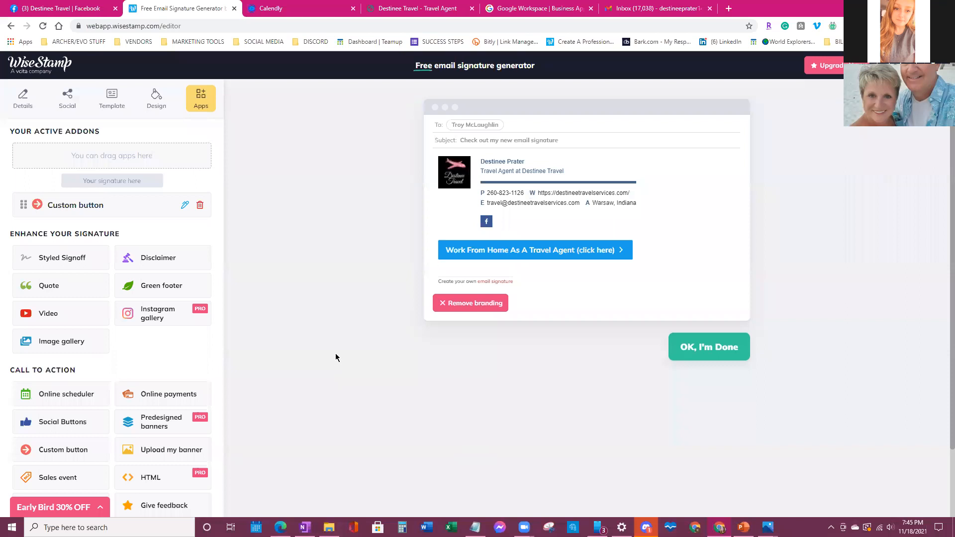
{"action": "left_click", "coordinate": [63, 258]}
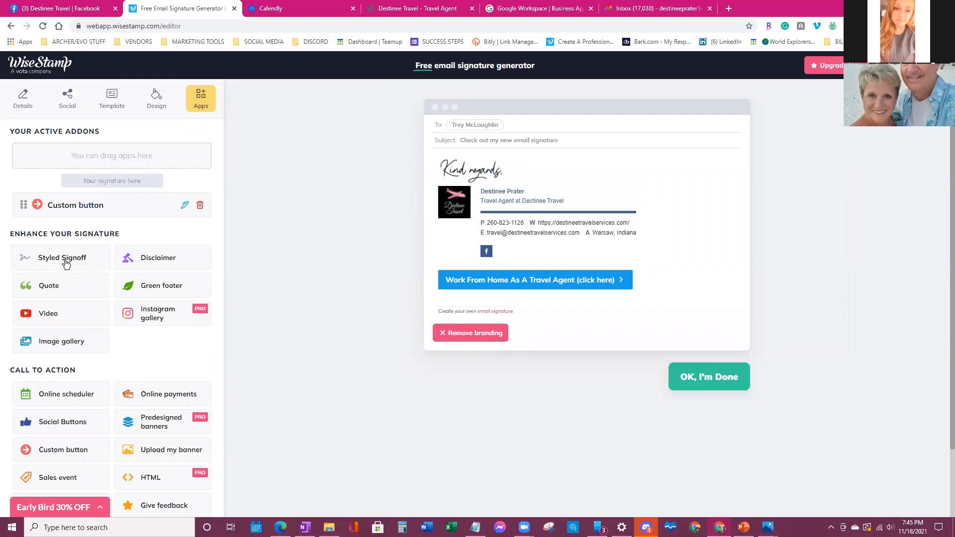
{"action": "left_click", "coordinate": [66, 264]}
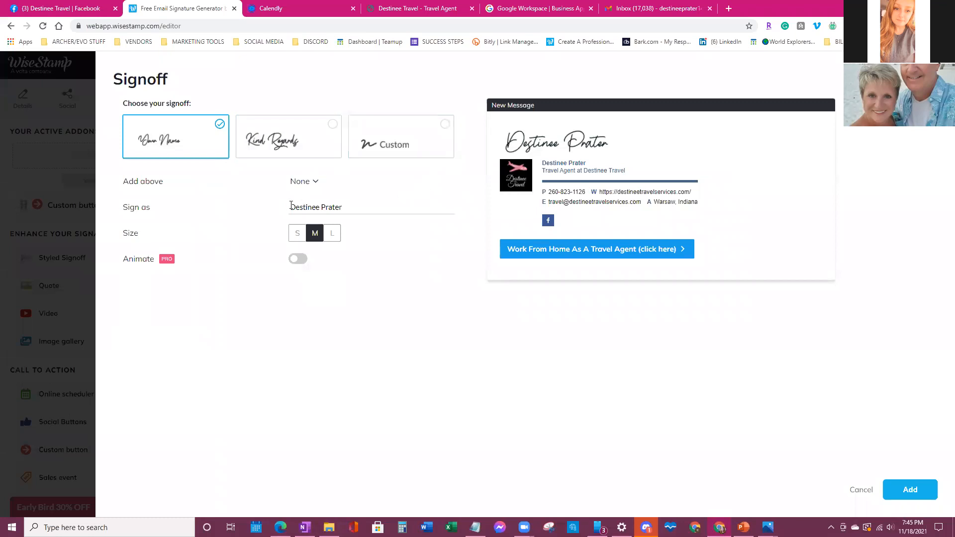
{"action": "left_click_drag", "start_coordinate": [291, 206], "coordinate": [350, 212]}
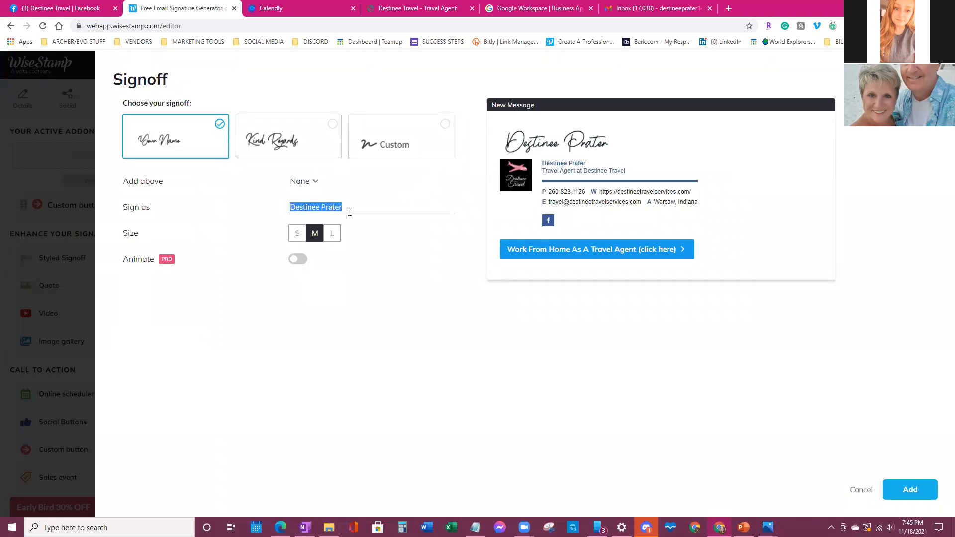
{"action": "left_click", "coordinate": [352, 210]}
{"action": "left_click_drag", "start_coordinate": [289, 206], "coordinate": [349, 213]}
{"action": "left_click", "coordinate": [357, 211]}
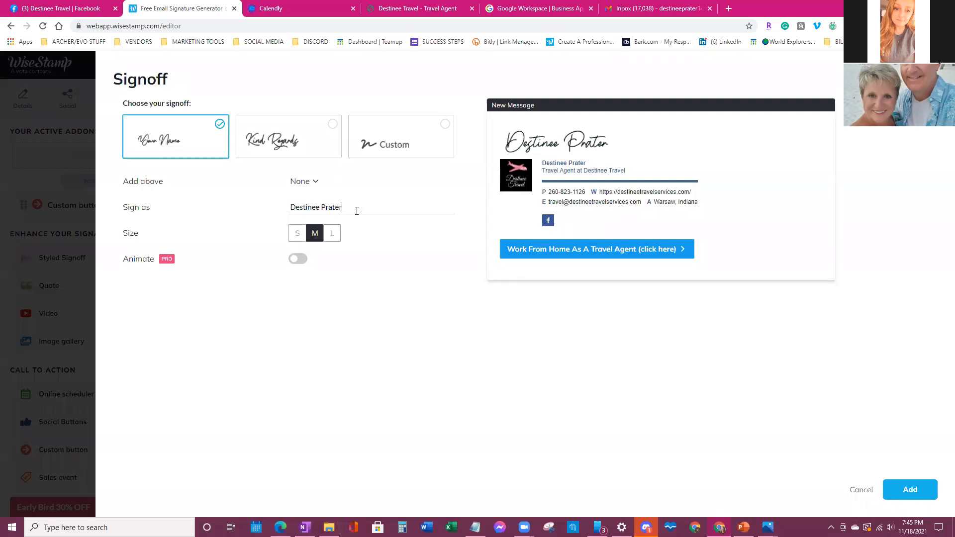
- Pick the Kind regards signoff at small size, then select the custom hand-drawn option
{"action": "left_click", "coordinate": [296, 145]}
{"action": "left_click", "coordinate": [192, 129]}
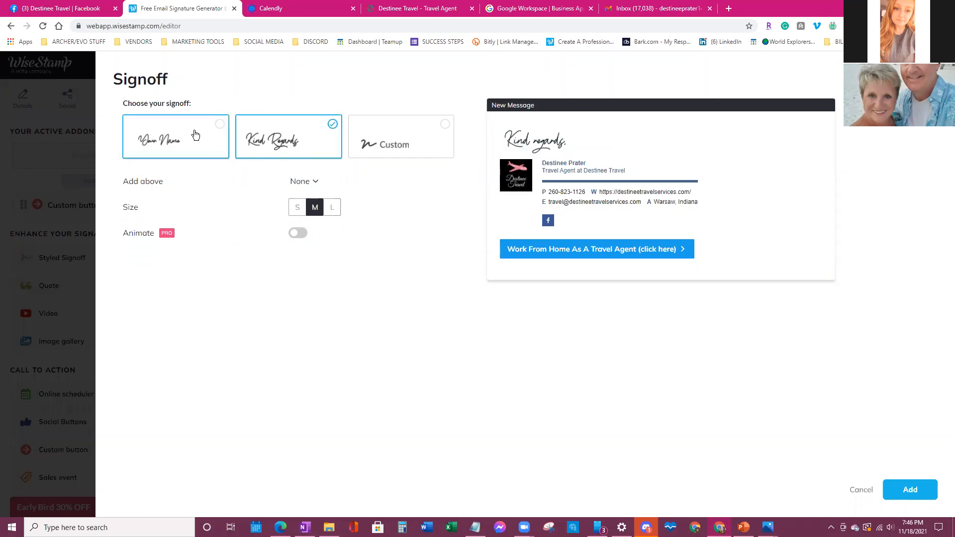
{"action": "left_click", "coordinate": [292, 152]}
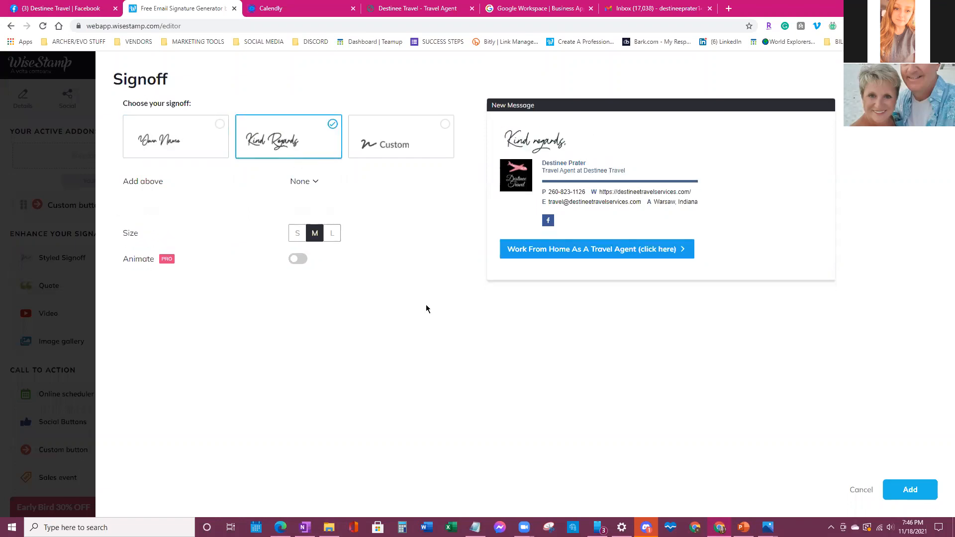
{"action": "left_click", "coordinate": [338, 210]}
{"action": "left_click", "coordinate": [297, 209]}
{"action": "left_click", "coordinate": [314, 208]}
{"action": "left_click", "coordinate": [298, 208]}
{"action": "left_click", "coordinate": [441, 123]}
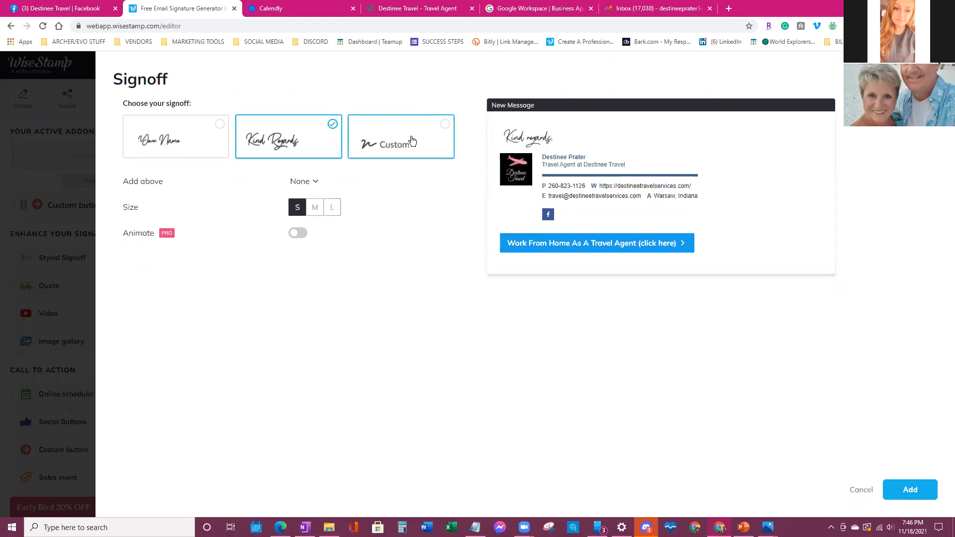
- Sketch a freehand signoff, erase it, pick Kind regards, then cancel without adding any signoff
{"action": "left_click", "coordinate": [299, 236]}
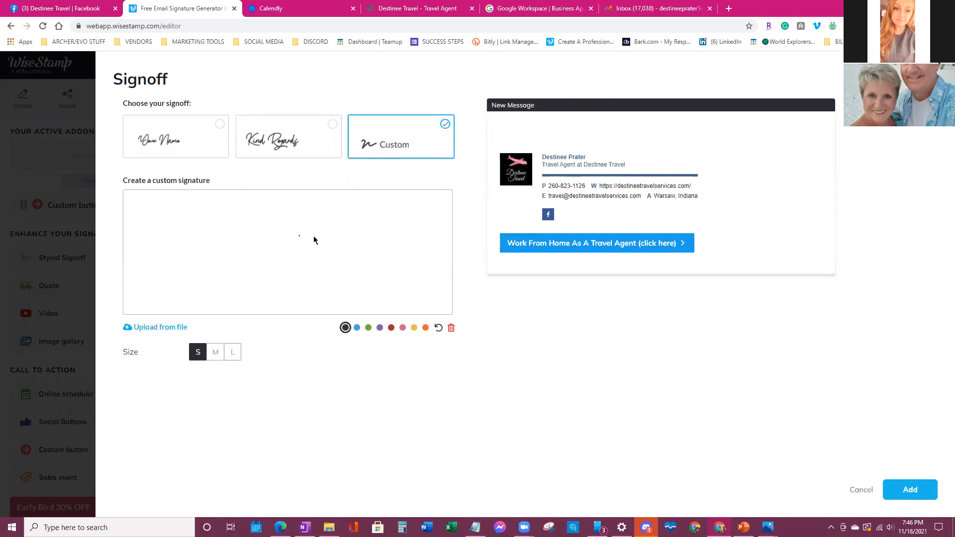
{"action": "left_click", "coordinate": [320, 272]}
{"action": "mouse_move", "coordinate": [128, 262]}
{"action": "left_mouse_down"}
{"action": "mouse_move", "coordinate": [133, 274]}
{"action": "mouse_move", "coordinate": [163, 283]}
{"action": "mouse_move", "coordinate": [214, 259]}
{"action": "mouse_move", "coordinate": [258, 284]}
{"action": "mouse_move", "coordinate": [389, 224]}
{"action": "left_mouse_up"}
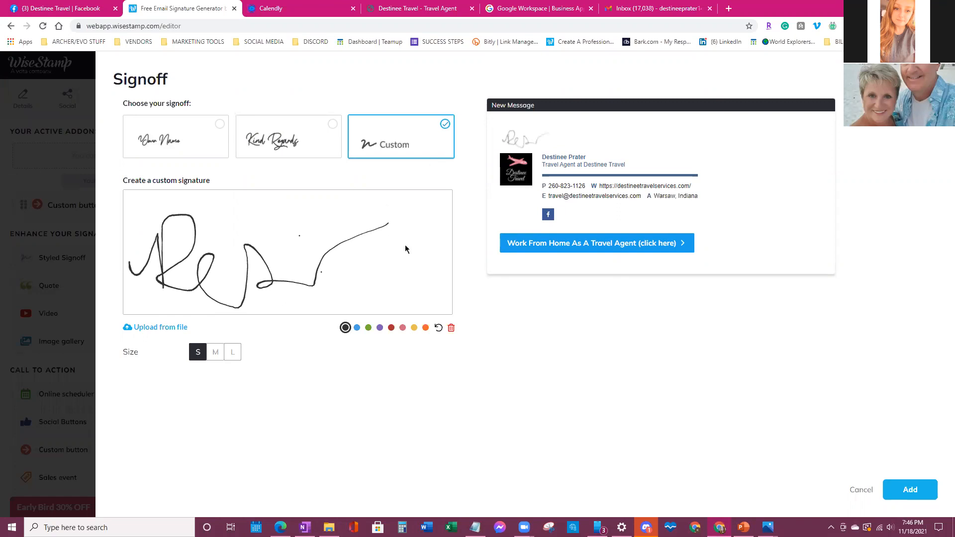
{"action": "left_click", "coordinate": [451, 329]}
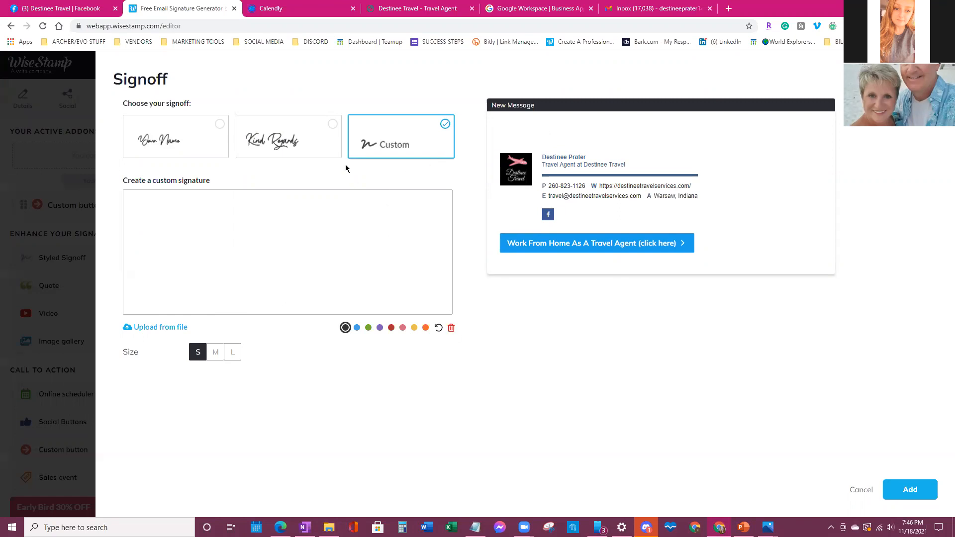
{"action": "left_click", "coordinate": [291, 143]}
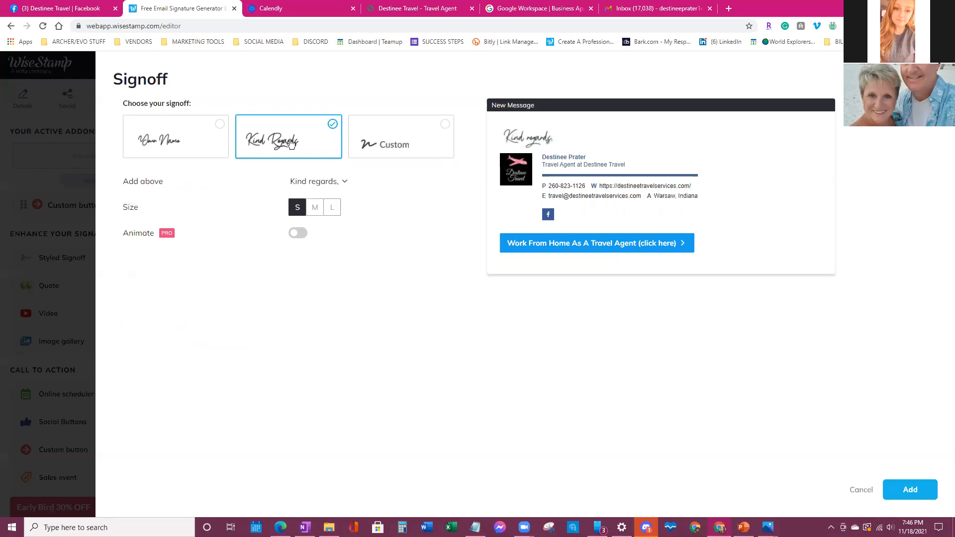
{"action": "left_click", "coordinate": [859, 491]}
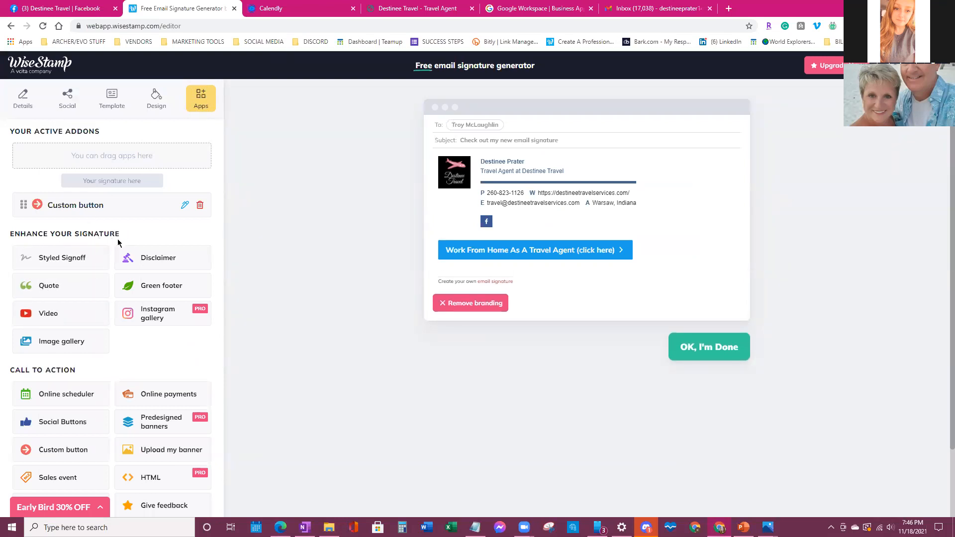
- Preview the styled signoff with None above the name, then switch to the Gmail compose tab
{"action": "left_click", "coordinate": [37, 262]}
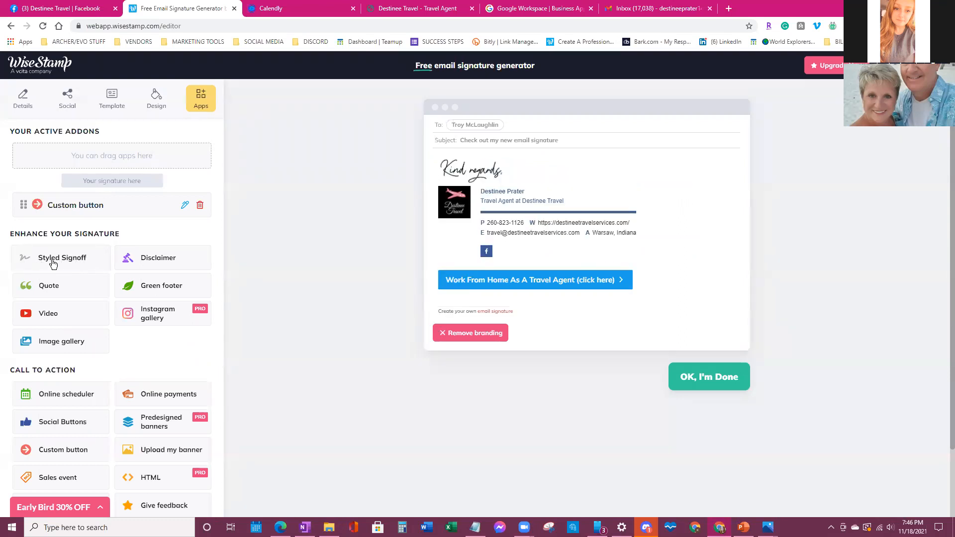
{"action": "left_click", "coordinate": [54, 263]}
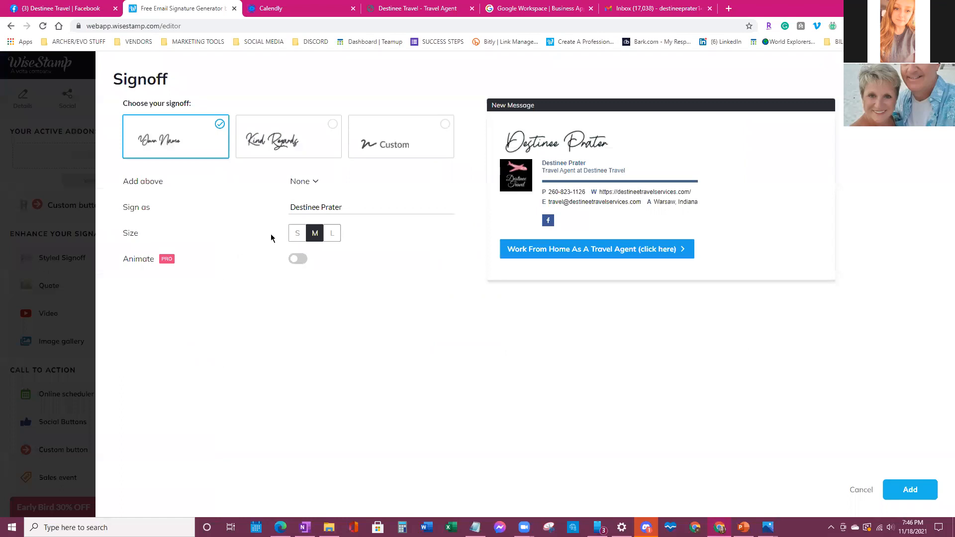
{"action": "left_click", "coordinate": [319, 182]}
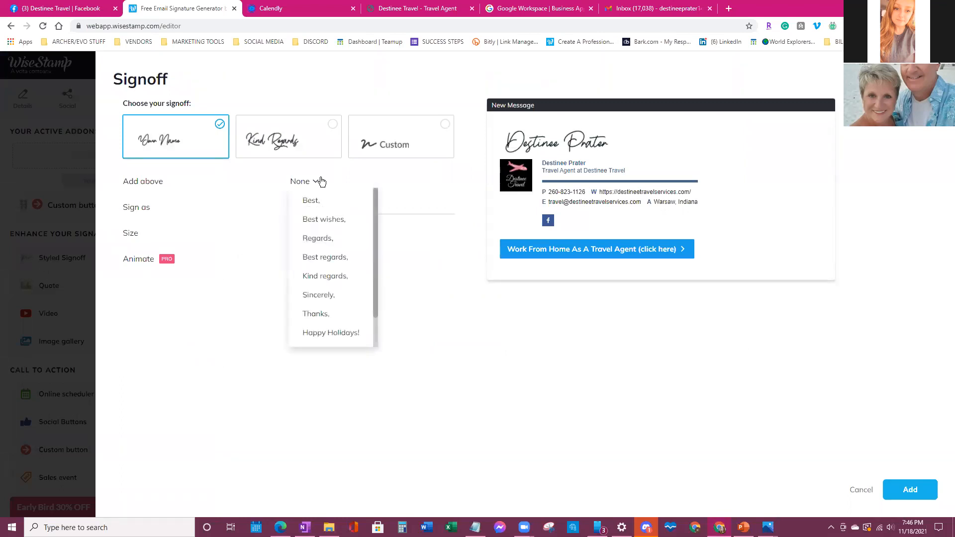
{"action": "left_click", "coordinate": [499, 321]}
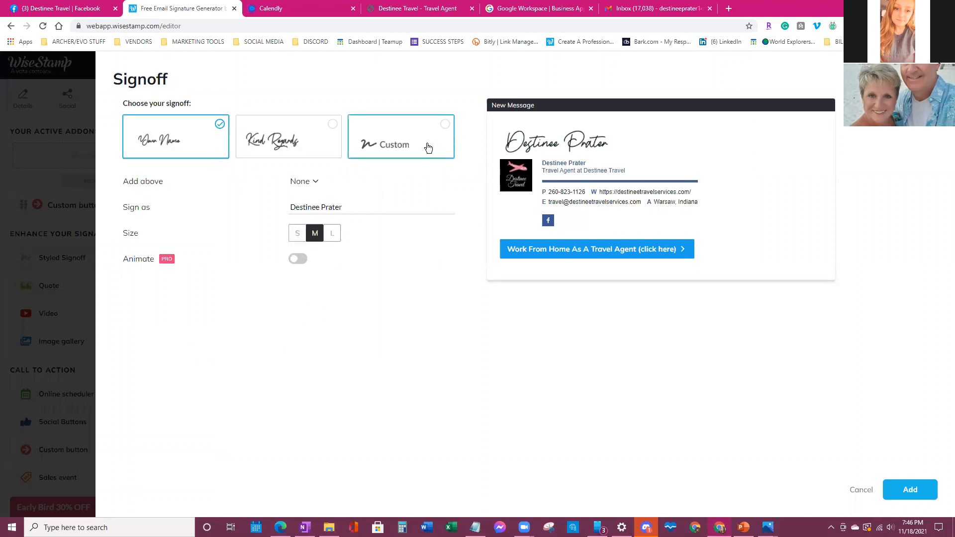
{"action": "left_click", "coordinate": [669, 4]}
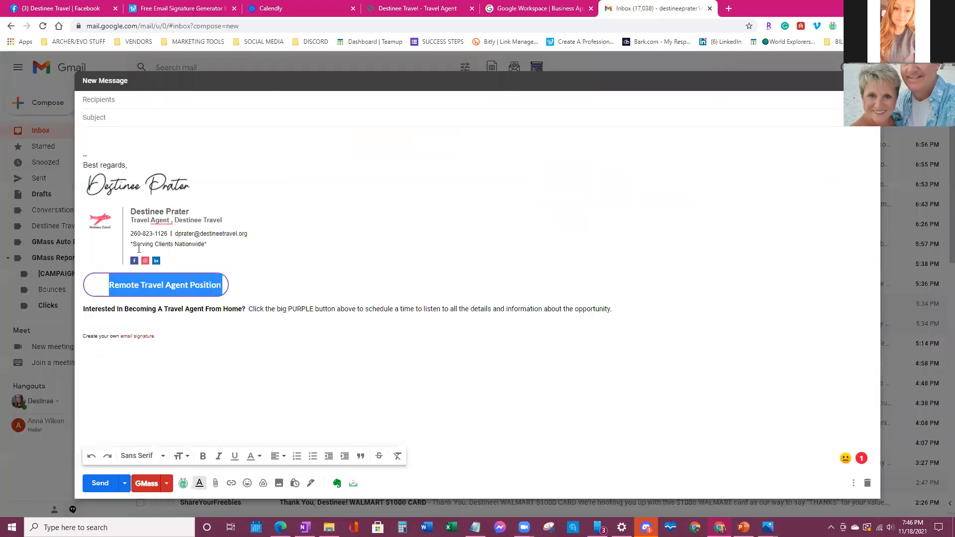
- Select 'Best regards,' in the old Gmail signature, then return to WiseStamp's Add above phrase list
{"action": "left_click_drag", "start_coordinate": [136, 167], "coordinate": [81, 171]}
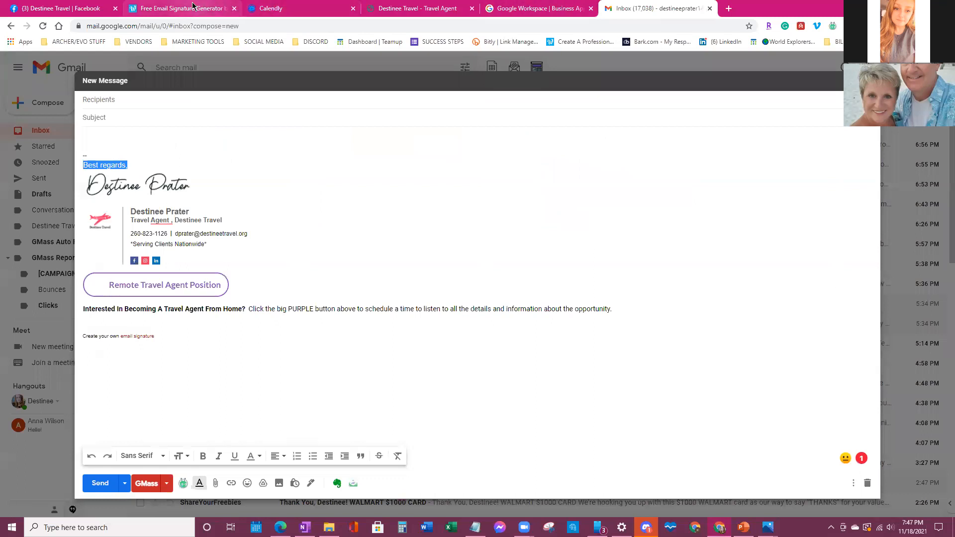
{"action": "left_click", "coordinate": [192, 6]}
{"action": "left_click", "coordinate": [320, 185]}
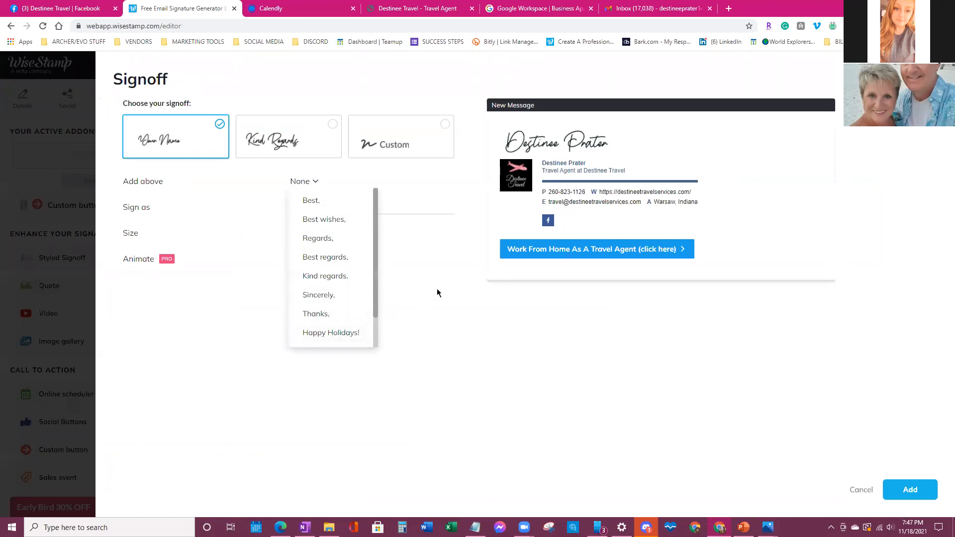
- Keep None above the name and add the handwritten-name Styled Signoff to the signature
{"action": "left_click", "coordinate": [442, 344]}
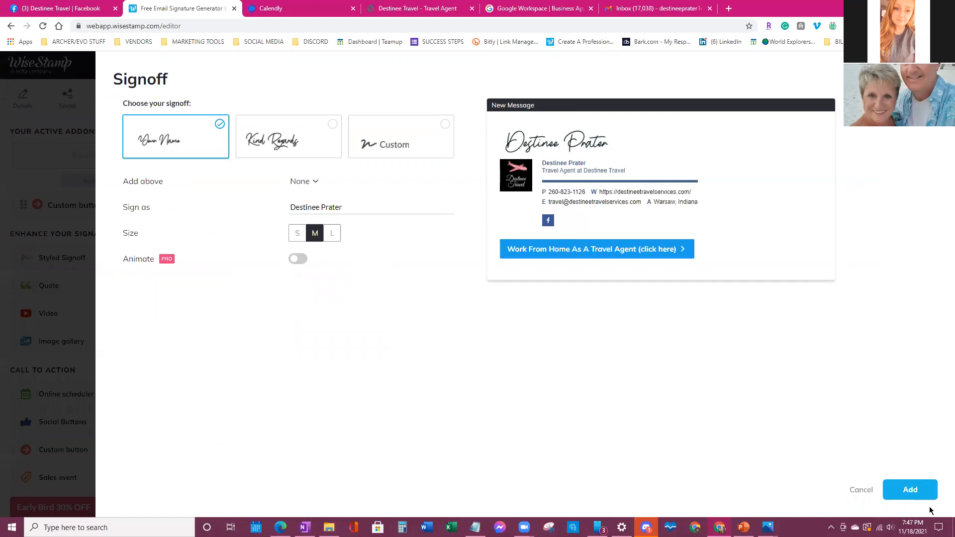
{"action": "left_click", "coordinate": [921, 492]}
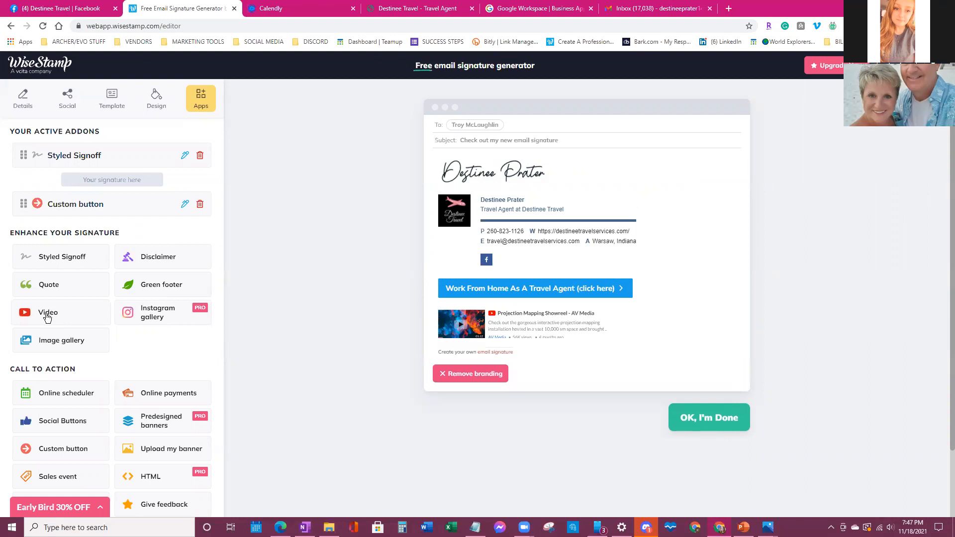
- Scroll down the Apps list and open the Sales event add-on
{"action": "scroll", "coordinate": [47, 317], "scroll_direction": "down", "scroll_amount": 1}
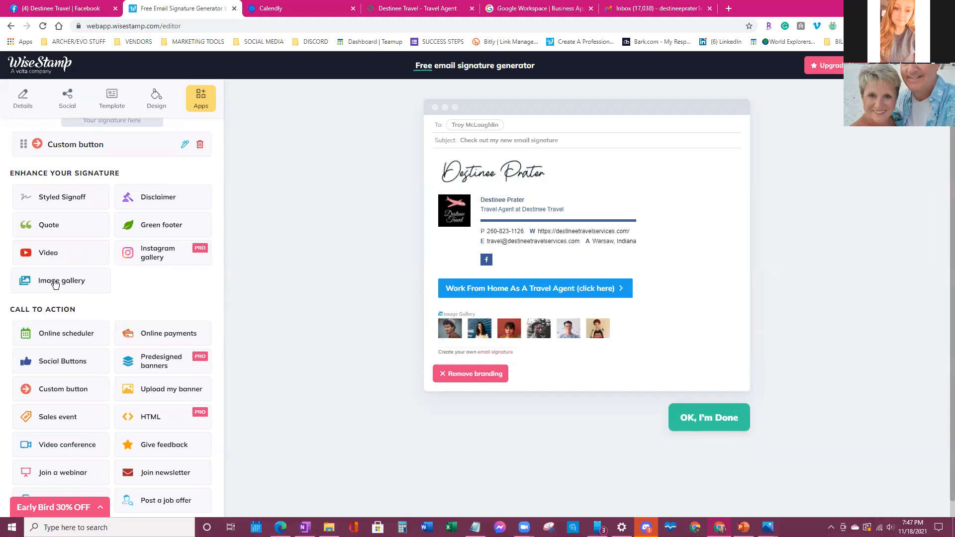
{"action": "scroll", "coordinate": [55, 284], "scroll_direction": "down", "scroll_amount": 1}
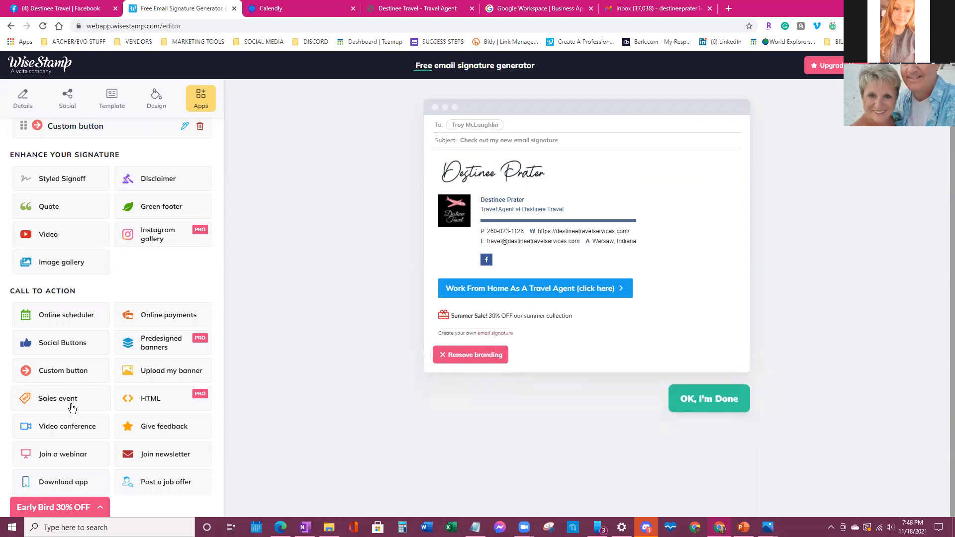
{"action": "left_click", "coordinate": [80, 400]}
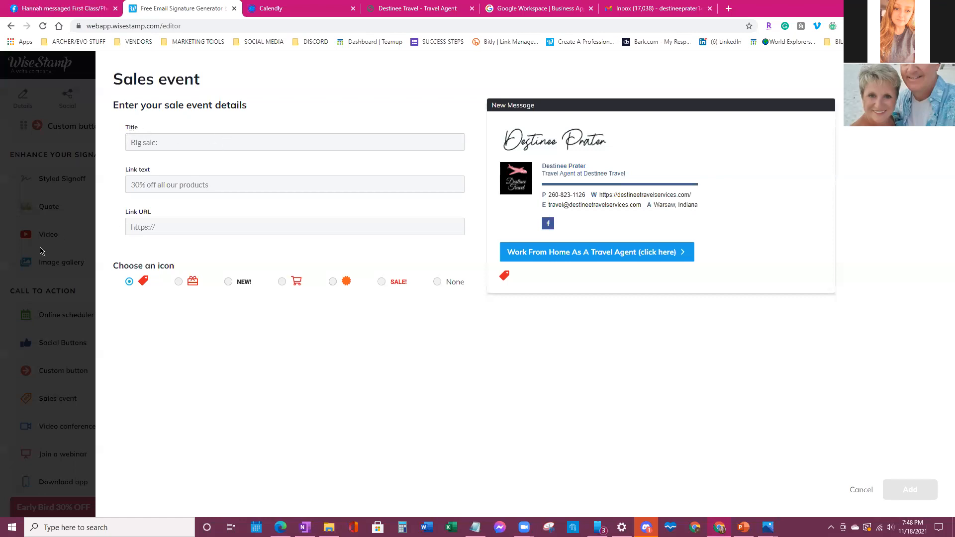
- Try the Sales event link text and URL fields, then cancel without adding the event
{"action": "left_click", "coordinate": [136, 182]}
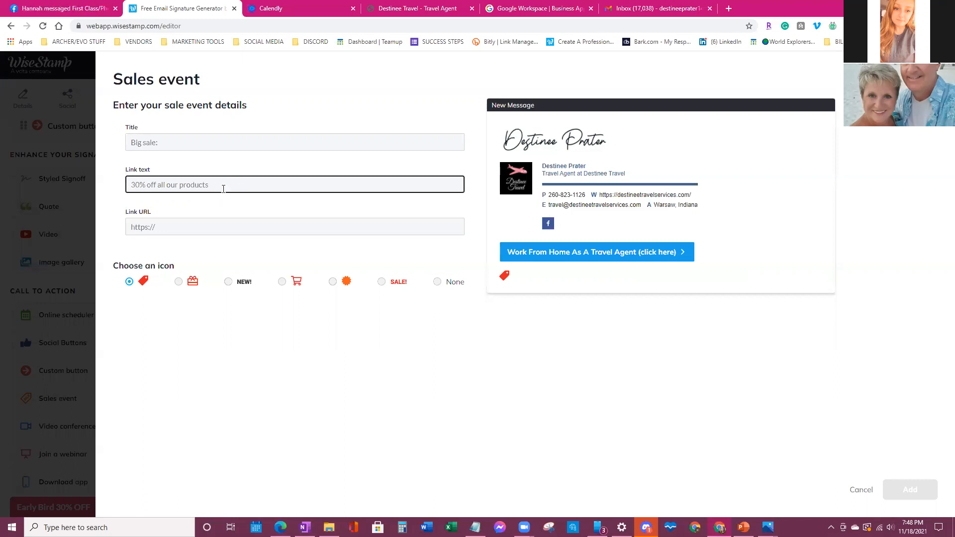
{"action": "left_click", "coordinate": [180, 226]}
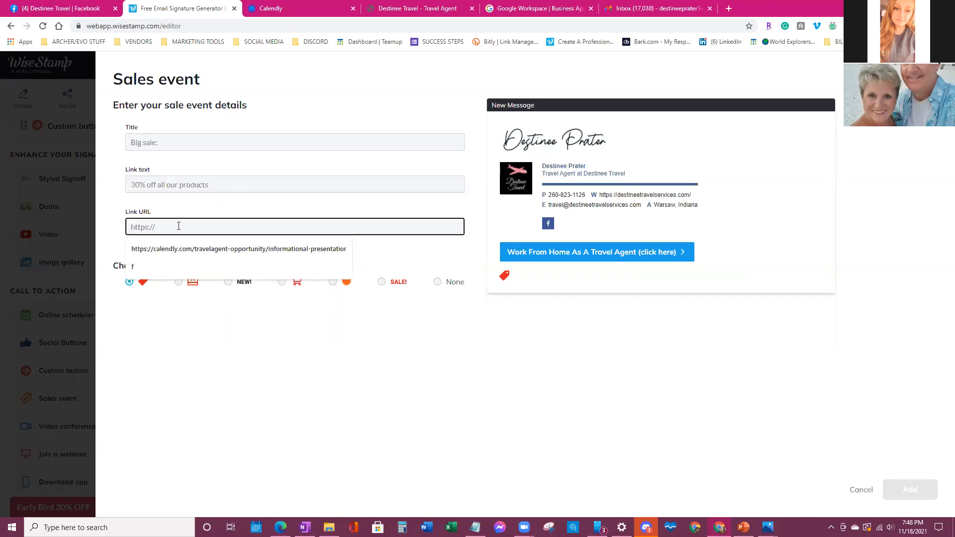
{"action": "left_click", "coordinate": [225, 403]}
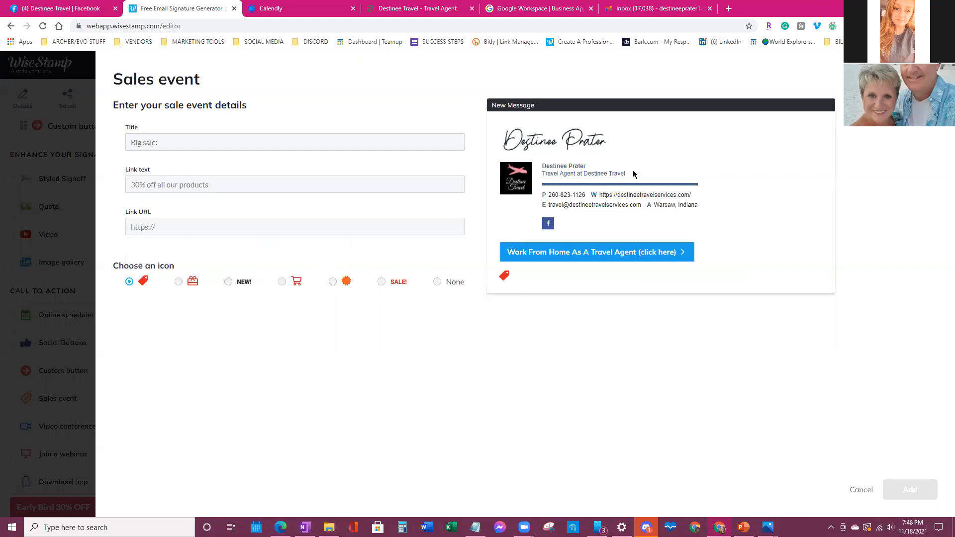
{"action": "left_click", "coordinate": [867, 491]}
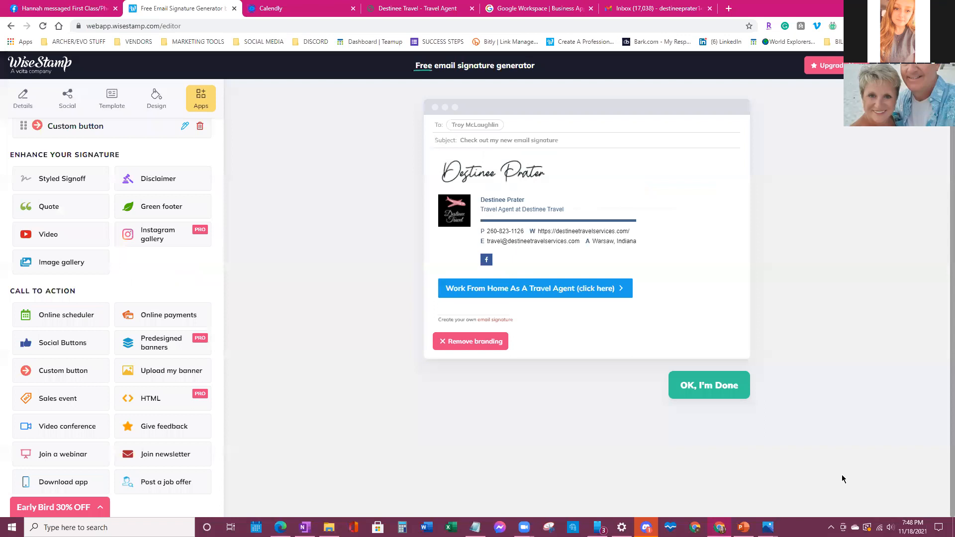
- Try the Upload my banner app and scroll further down the Apps list
{"action": "mouse_move", "coordinate": [118, 325]}
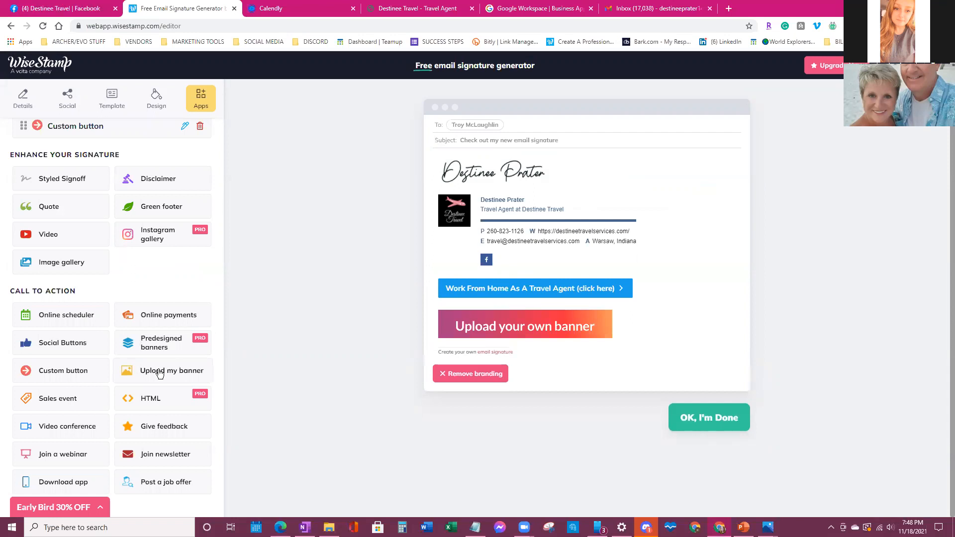
{"action": "left_click", "coordinate": [160, 373]}
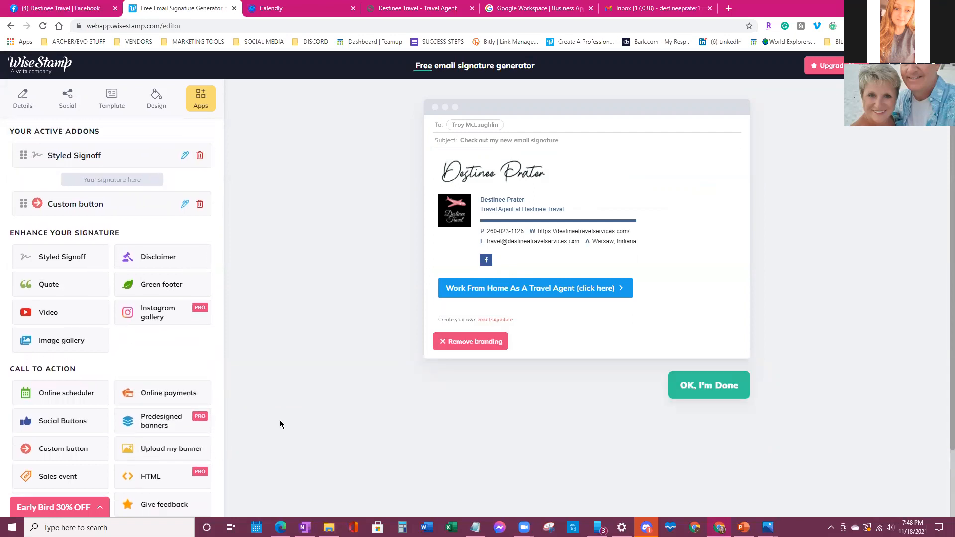
{"action": "scroll", "coordinate": [215, 395], "scroll_direction": "down", "scroll_amount": 1}
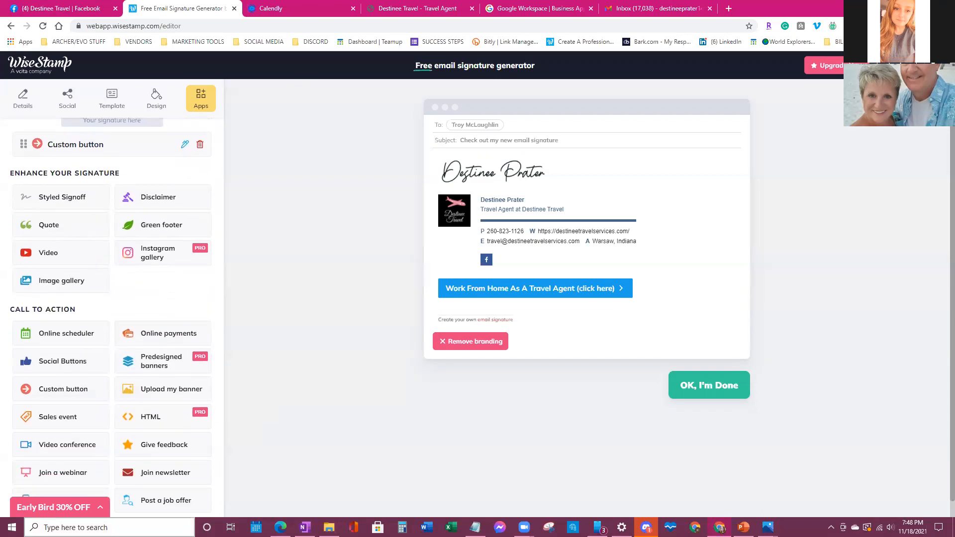
{"action": "left_click", "coordinate": [68, 364]}
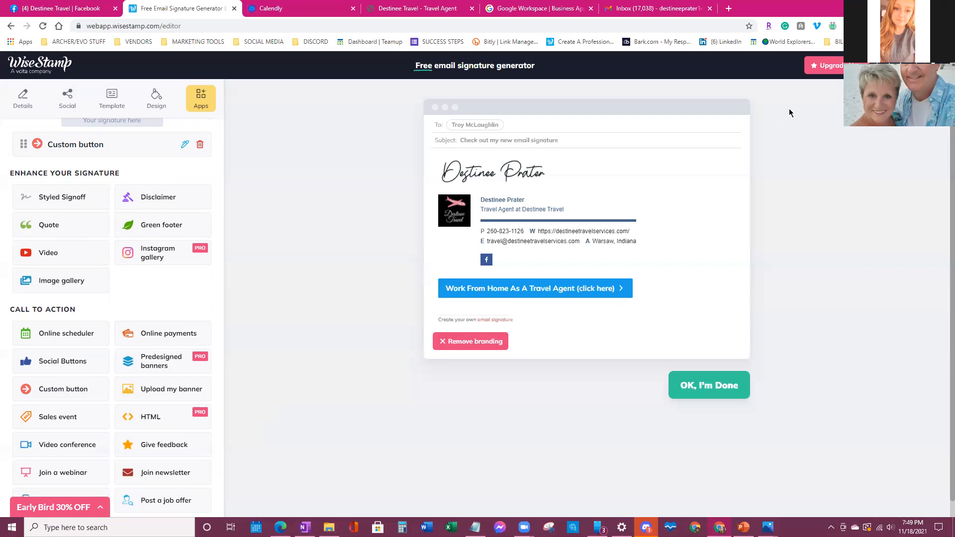
{"action": "left_click", "coordinate": [656, 8]}
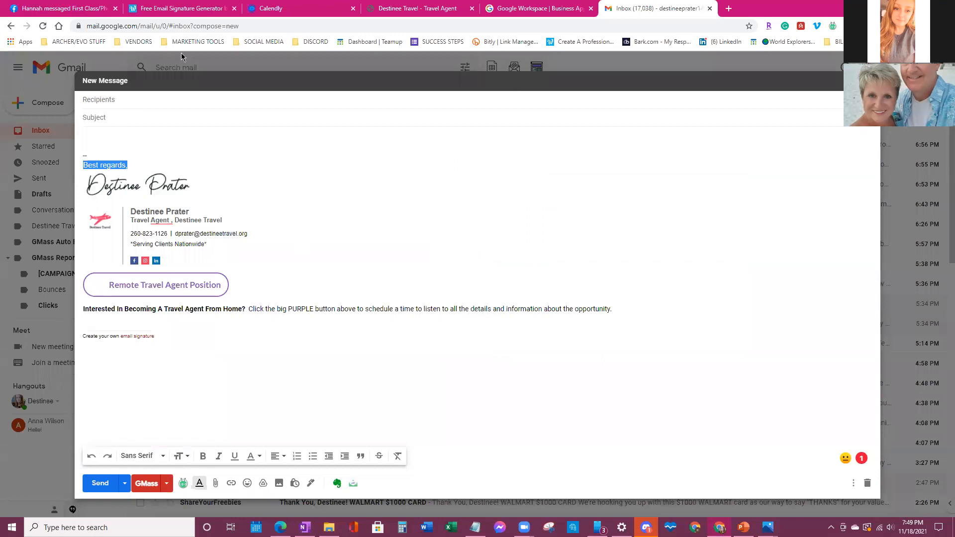
{"action": "left_click", "coordinate": [179, 8]}
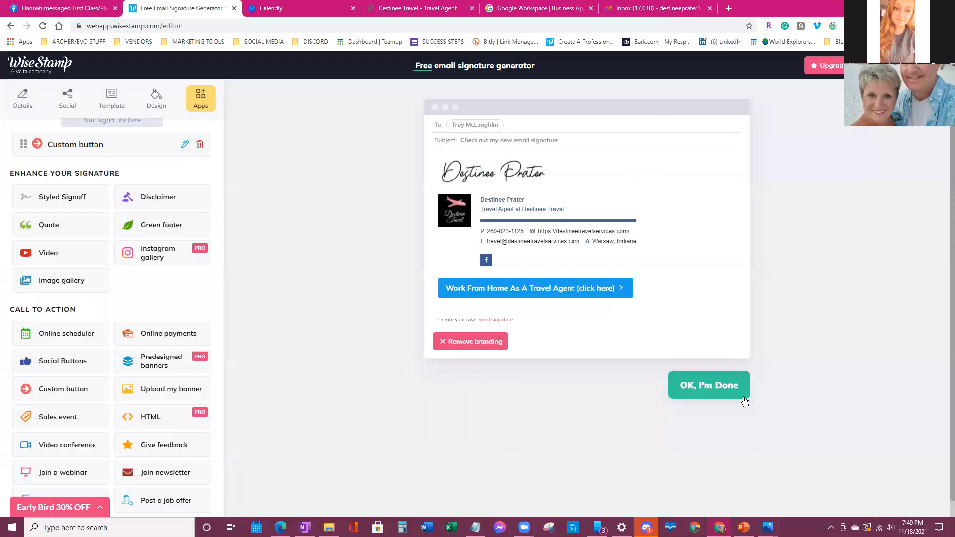
- Finish with OK, I'm Done and dismiss the Create Your FREE Account prompt
{"action": "left_click", "coordinate": [718, 386]}
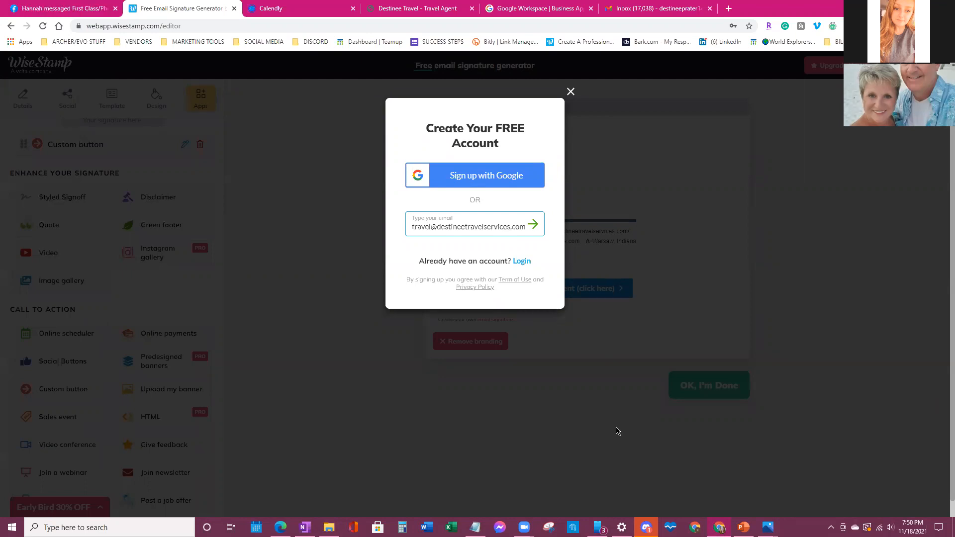
{"action": "left_click", "coordinate": [569, 91]}
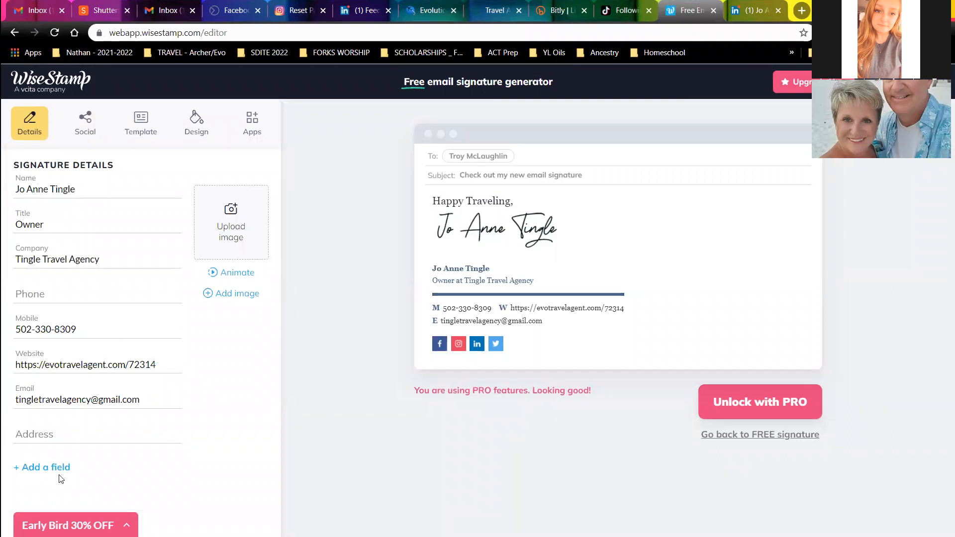
- Review the signature's Social, Template, Design and Apps settings in turn
{"action": "left_click", "coordinate": [84, 126]}
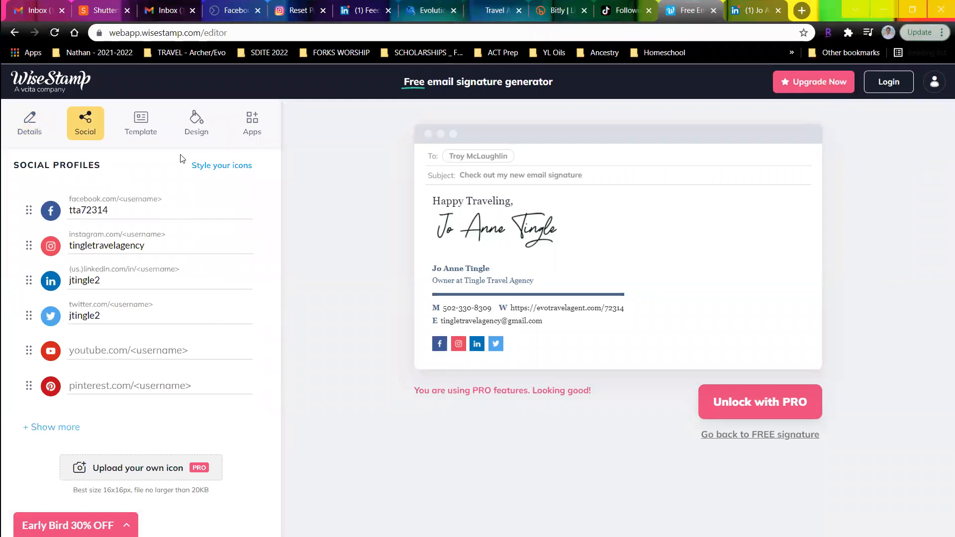
{"action": "left_click", "coordinate": [151, 133]}
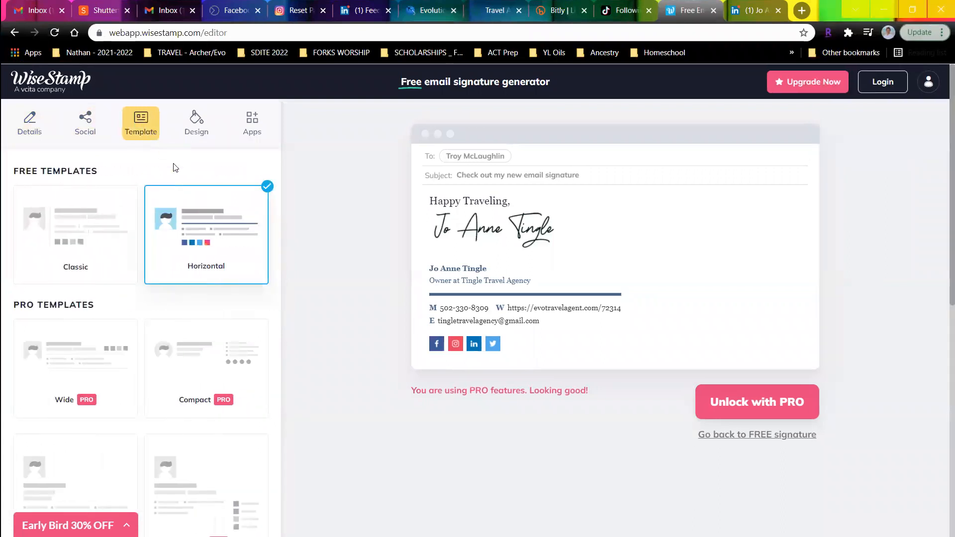
{"action": "left_click", "coordinate": [188, 122]}
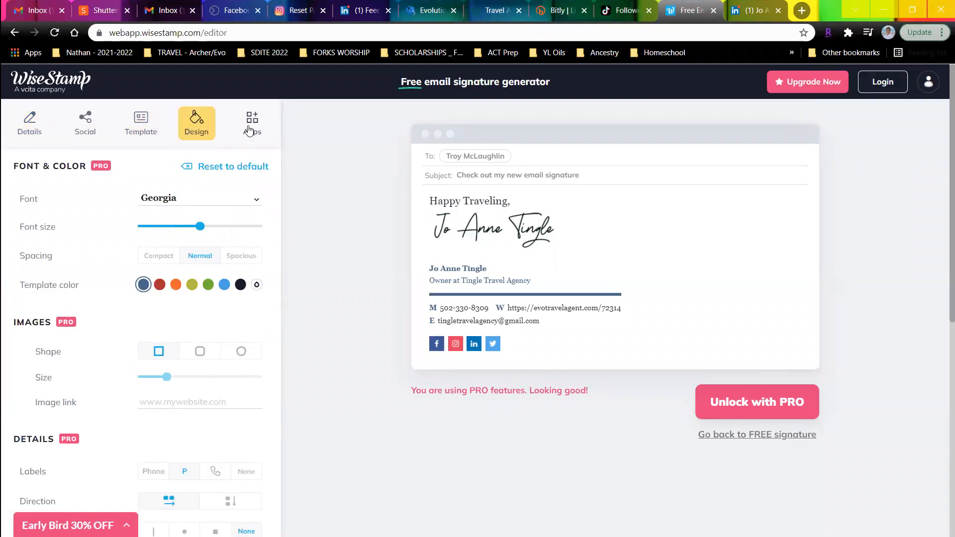
{"action": "left_click", "coordinate": [248, 129]}
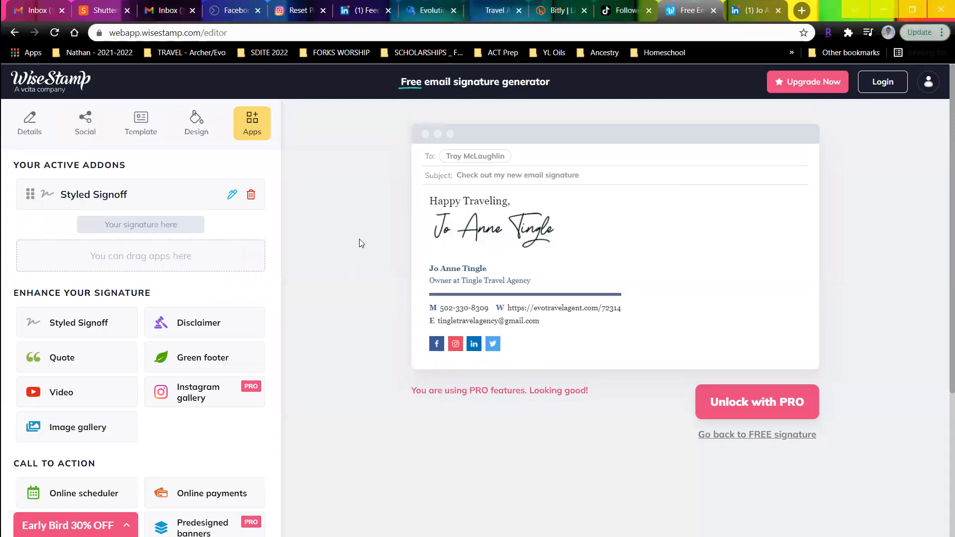
- Change the signature font to Arial, then finish with OK, I'm Done
{"action": "left_click", "coordinate": [196, 124]}
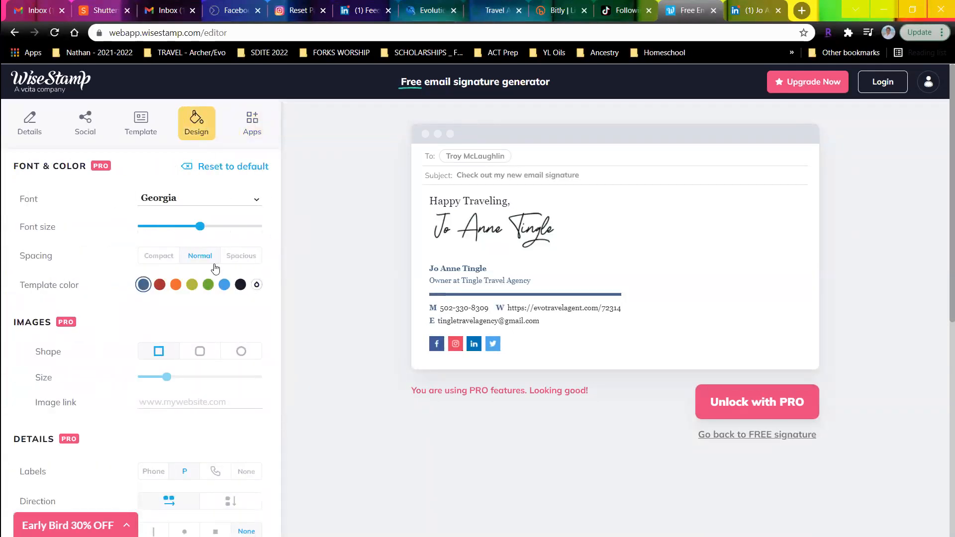
{"action": "left_click", "coordinate": [165, 201]}
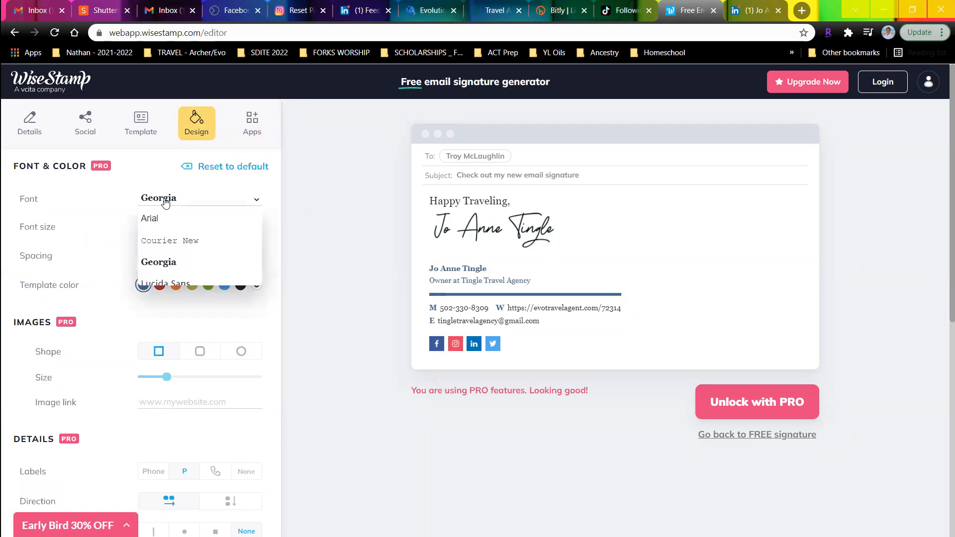
{"action": "left_click", "coordinate": [155, 217]}
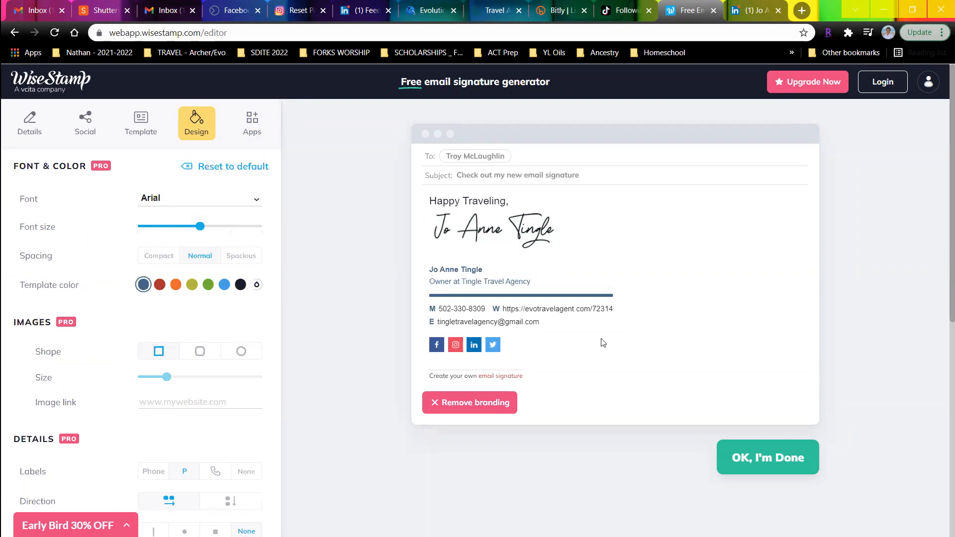
{"action": "left_click", "coordinate": [746, 461]}
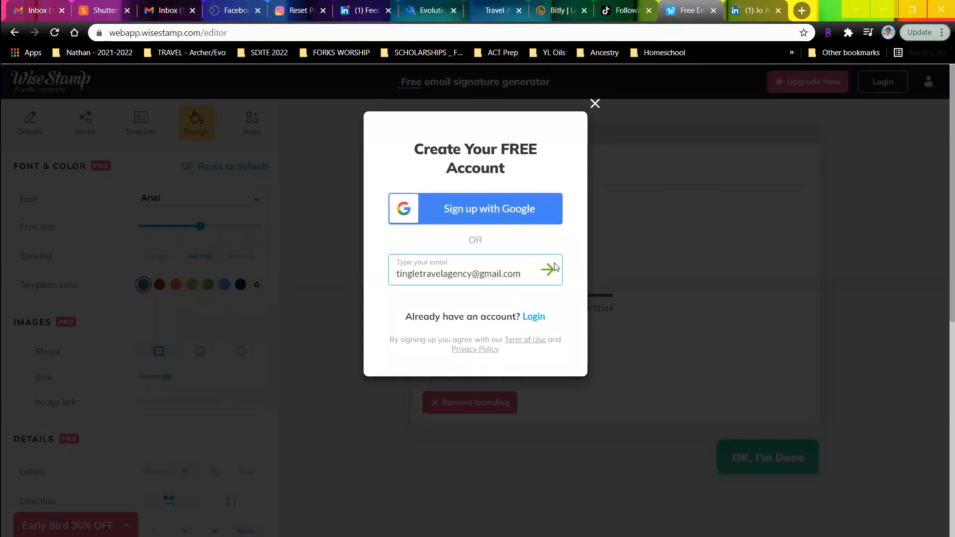
- Submit the e-mail, enter the account password and sign up for the free account
{"action": "left_click", "coordinate": [548, 269]}
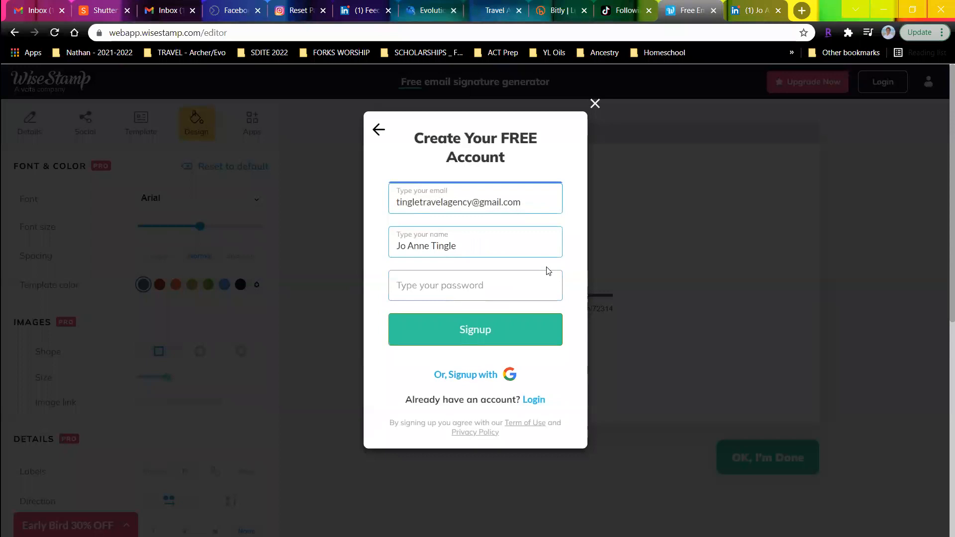
{"action": "left_click", "coordinate": [504, 284]}
{"action": "type", "text": "•••••••••"}
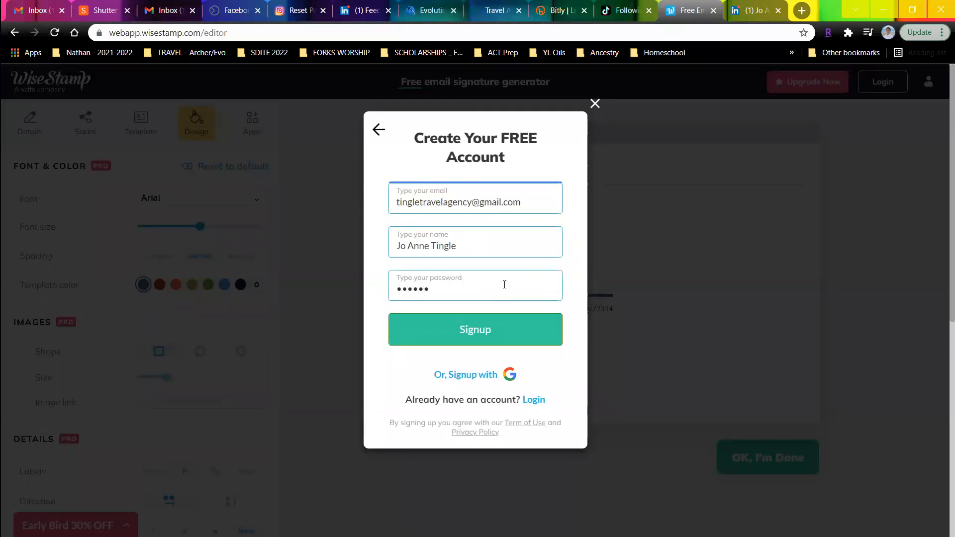
{"action": "type", "text": "••••"}
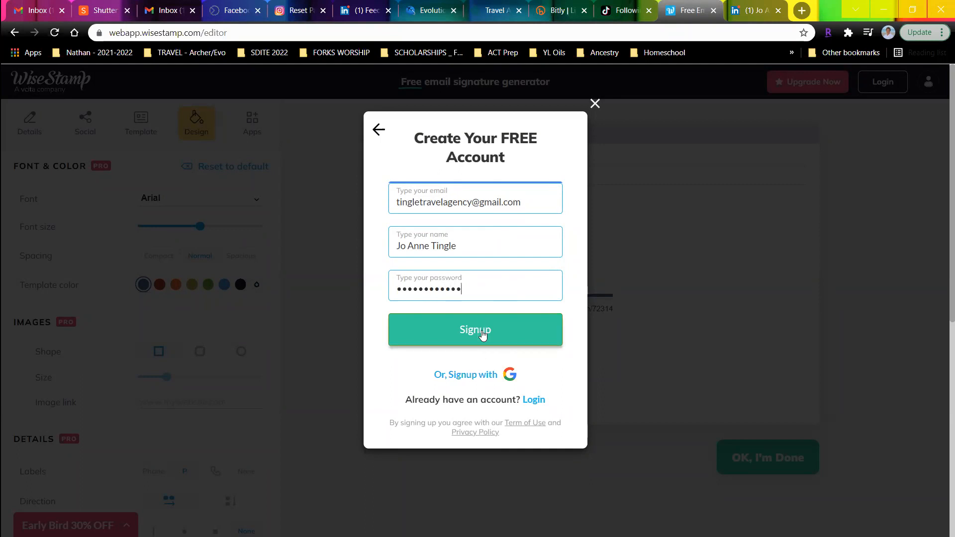
{"action": "key", "text": "BackSpace"}
{"action": "key", "text": "BackSpace"}
{"action": "key", "text": "BackSpace"}
{"action": "key", "text": "BackSpace"}
{"action": "key", "text": "BackSpace"}
{"action": "key", "text": "BackSpace"}
{"action": "key", "text": "BackSpace"}
{"action": "key", "text": "BackSpace"}
{"action": "key", "text": "BackSpace"}
{"action": "key", "text": "BackSpace"}
{"action": "key", "text": "BackSpace"}
{"action": "key", "text": "BackSpace"}
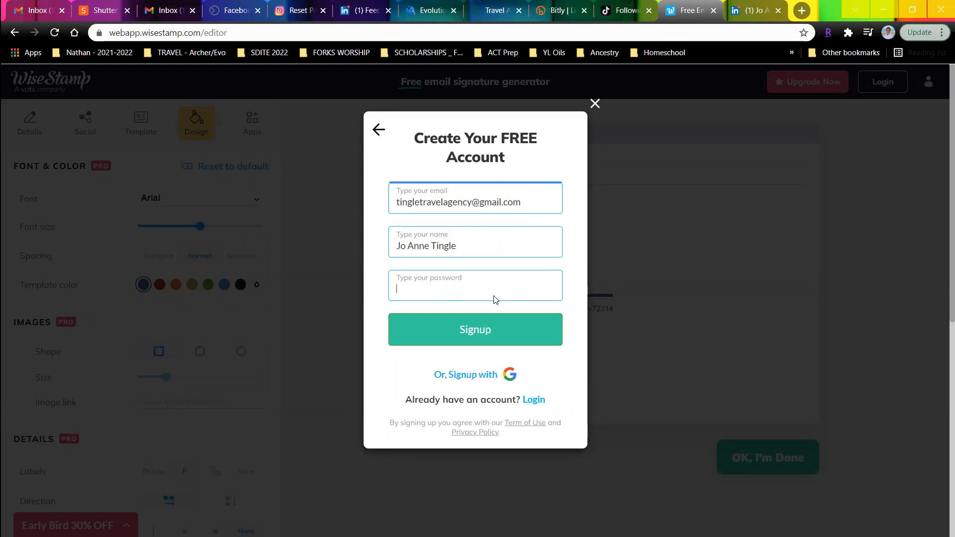
{"action": "type", "text": "***********"}
{"action": "left_click", "coordinate": [495, 333]}
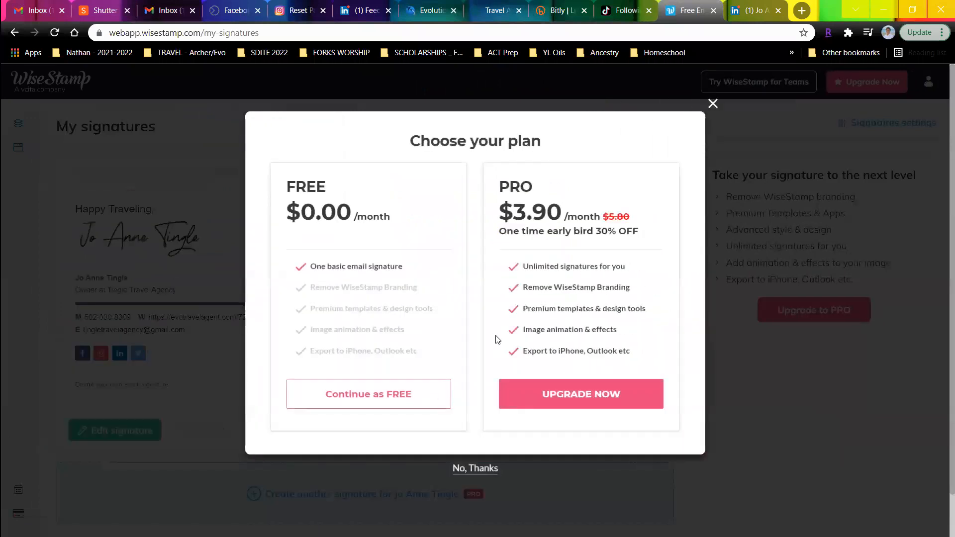
- Stay on the free plan and connect the signature to the agency's Gmail account through Google sign-in
{"action": "left_click", "coordinate": [358, 400]}
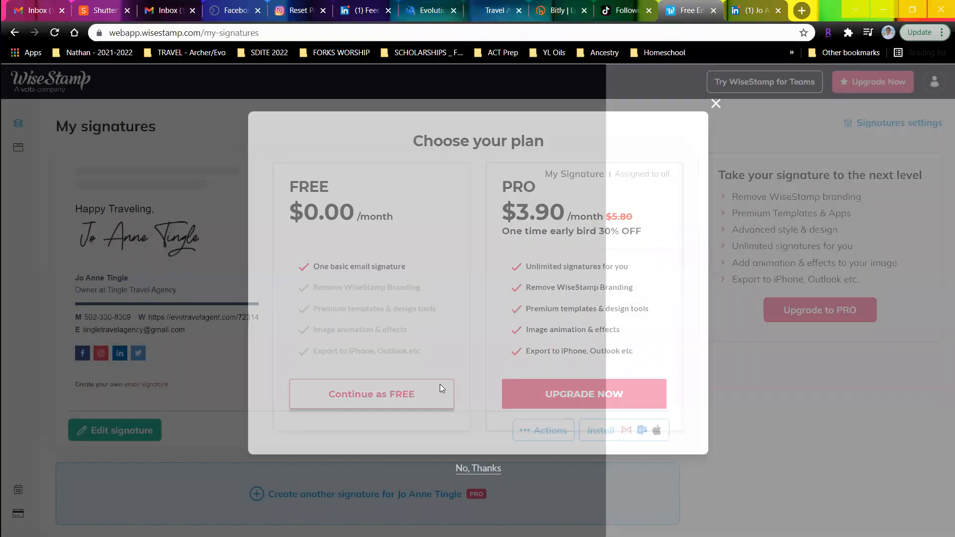
{"action": "left_click", "coordinate": [621, 398]}
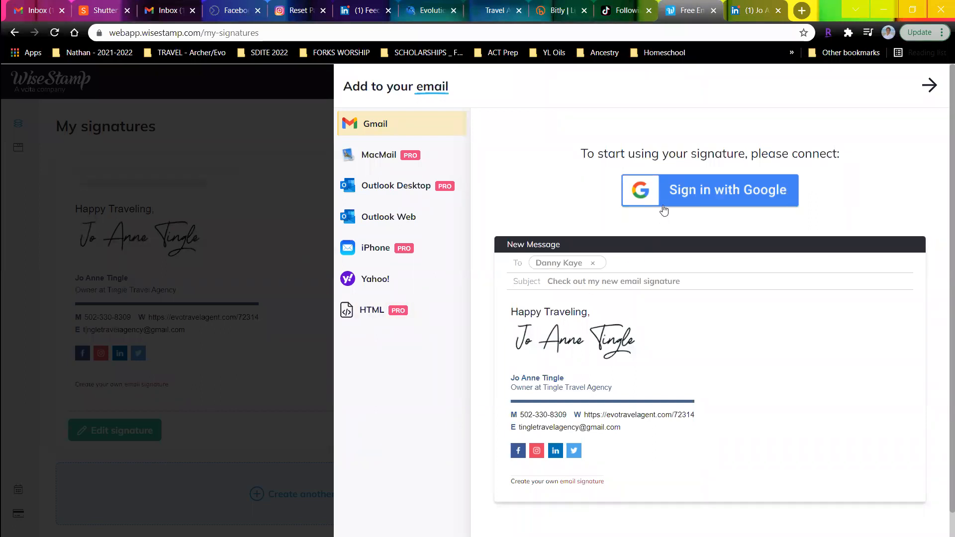
{"action": "left_click", "coordinate": [689, 194]}
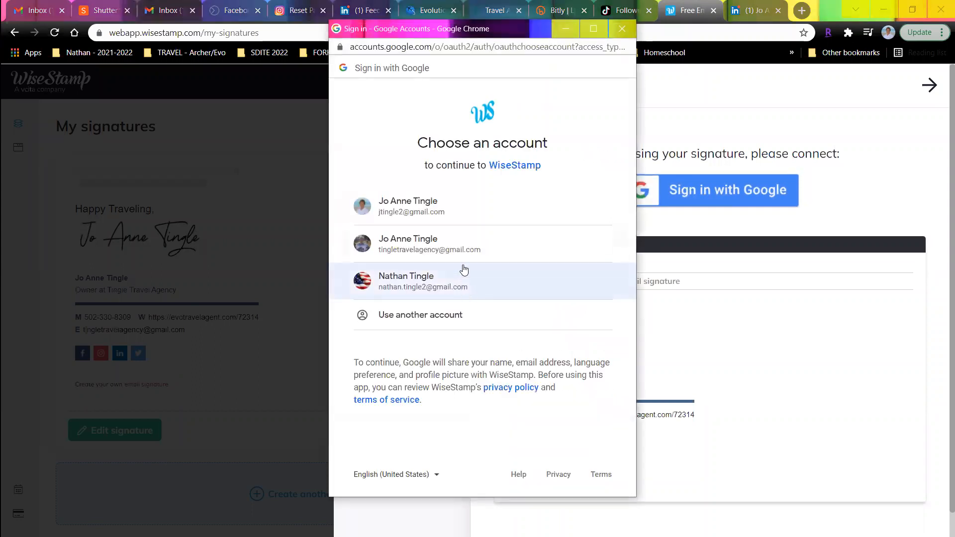
{"action": "left_click", "coordinate": [462, 246]}
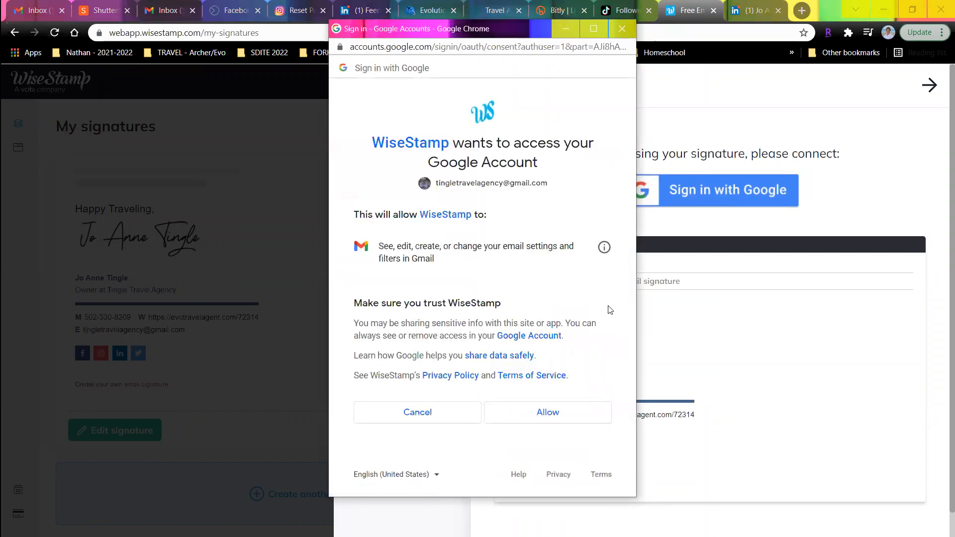
{"action": "left_click", "coordinate": [551, 419]}
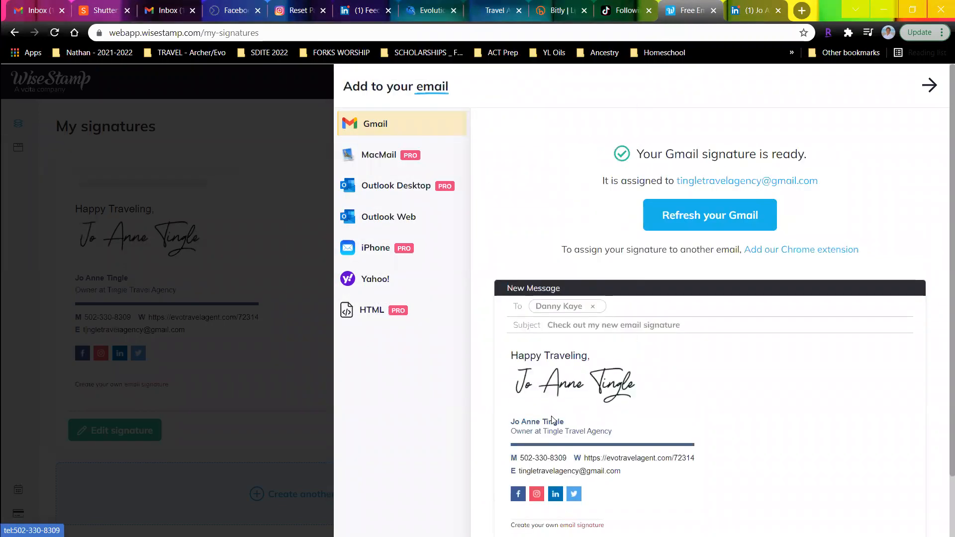
{"action": "left_click", "coordinate": [675, 218]}
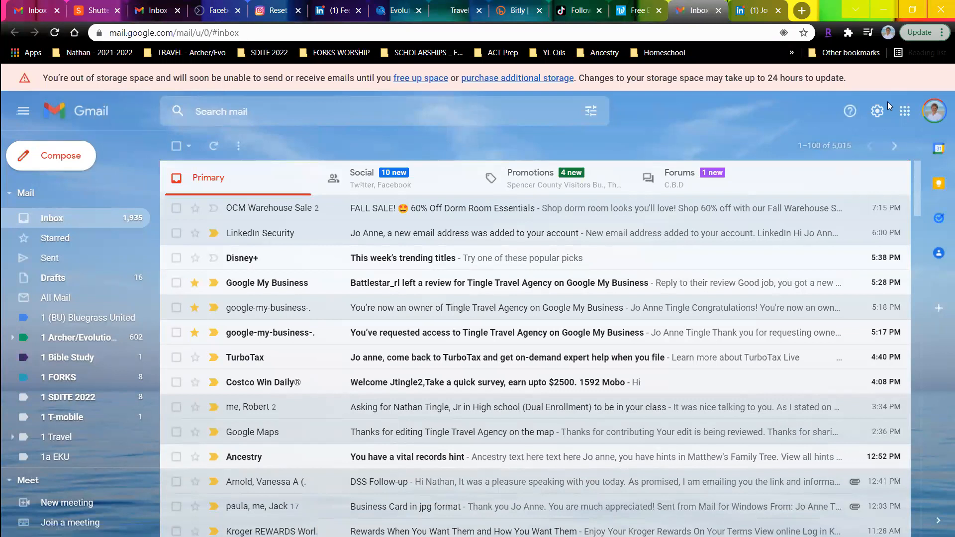
- Start a test message and delete the old default signature from it
{"action": "left_click", "coordinate": [75, 155]}
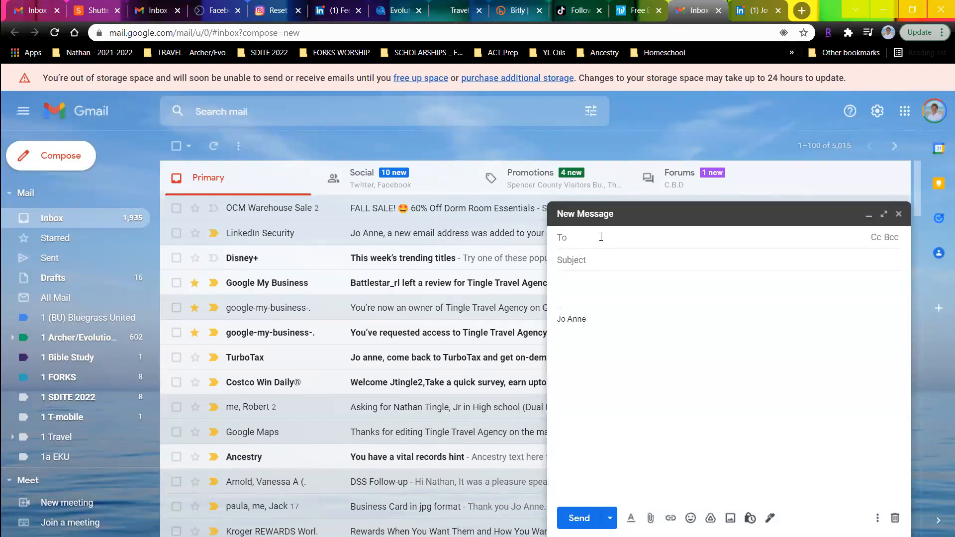
{"action": "left_click_drag", "start_coordinate": [586, 318], "coordinate": [547, 293]}
{"action": "key", "text": "BackSpace"}
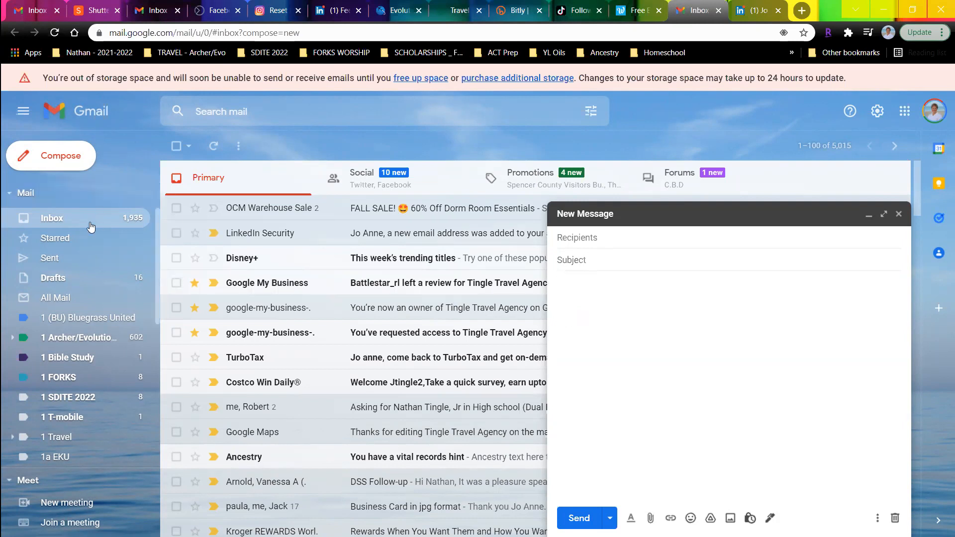
- Switch to the agency inbox, reload Gmail to pick up the signature, and close the extra draft
{"action": "left_click", "coordinate": [35, 14]}
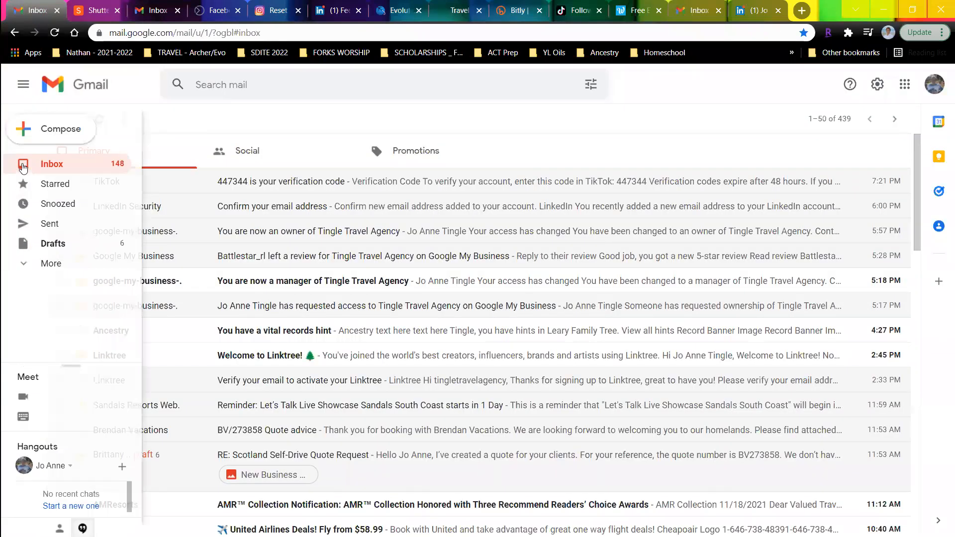
{"action": "left_click", "coordinate": [39, 168]}
{"action": "left_click", "coordinate": [39, 167]}
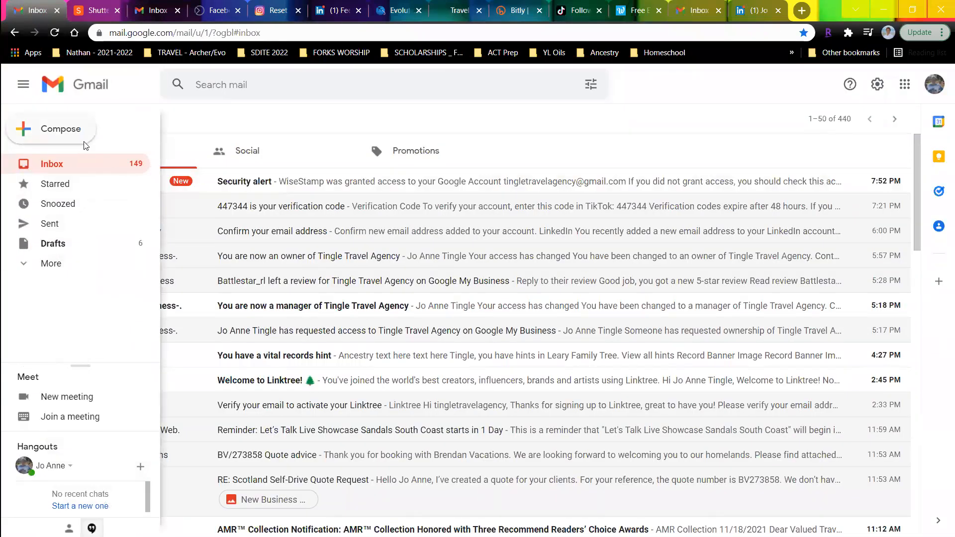
{"action": "left_click", "coordinate": [59, 128]}
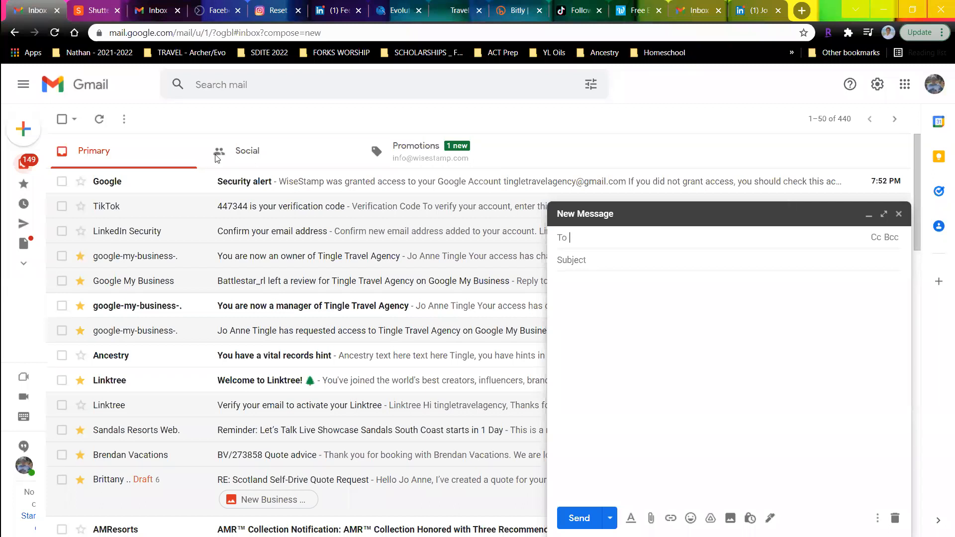
{"action": "left_click", "coordinate": [211, 38]}
{"action": "key", "text": "Return"}
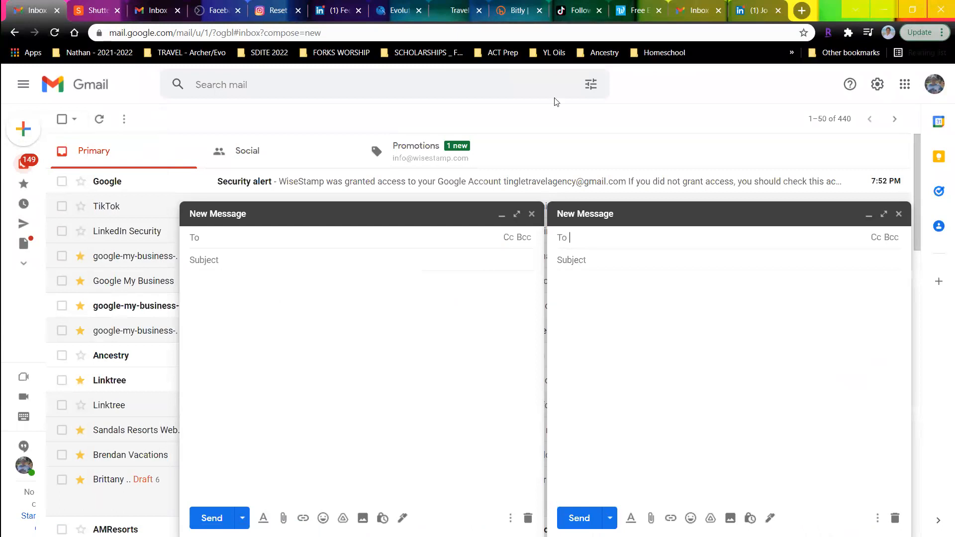
{"action": "left_click", "coordinate": [531, 214]}
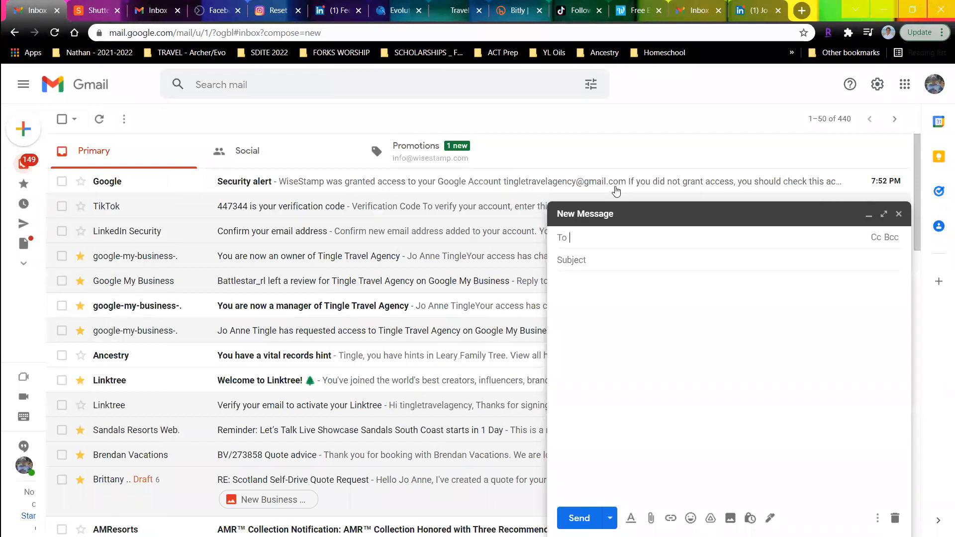
- Confirm the WiseStamp security alert activity as genuine with 'Yes, it was me'
{"action": "left_click", "coordinate": [898, 214]}
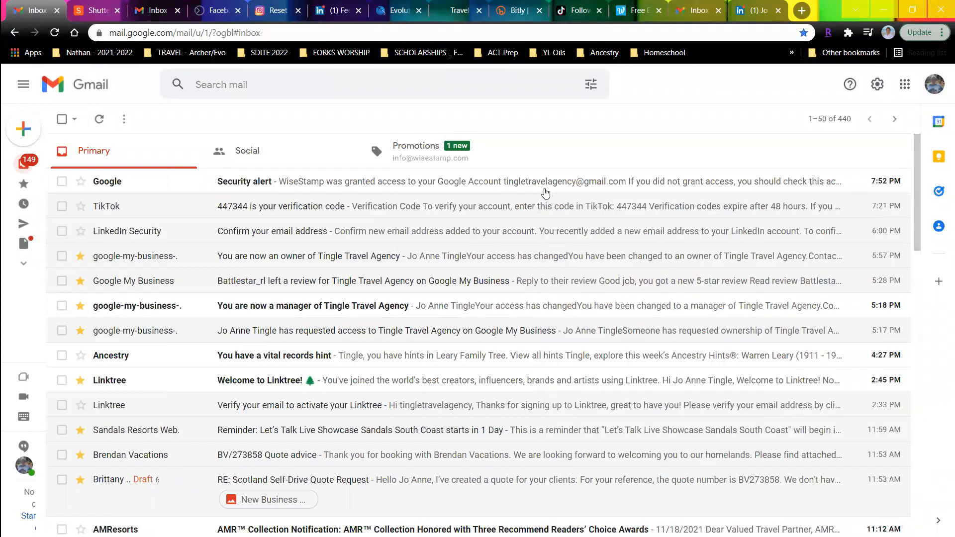
{"action": "left_click", "coordinate": [112, 185]}
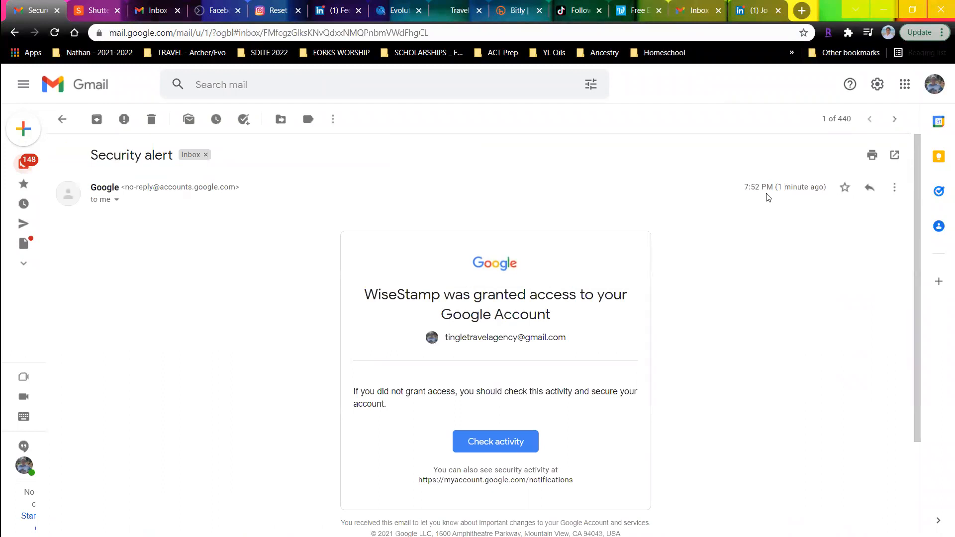
{"action": "left_click", "coordinate": [495, 443]}
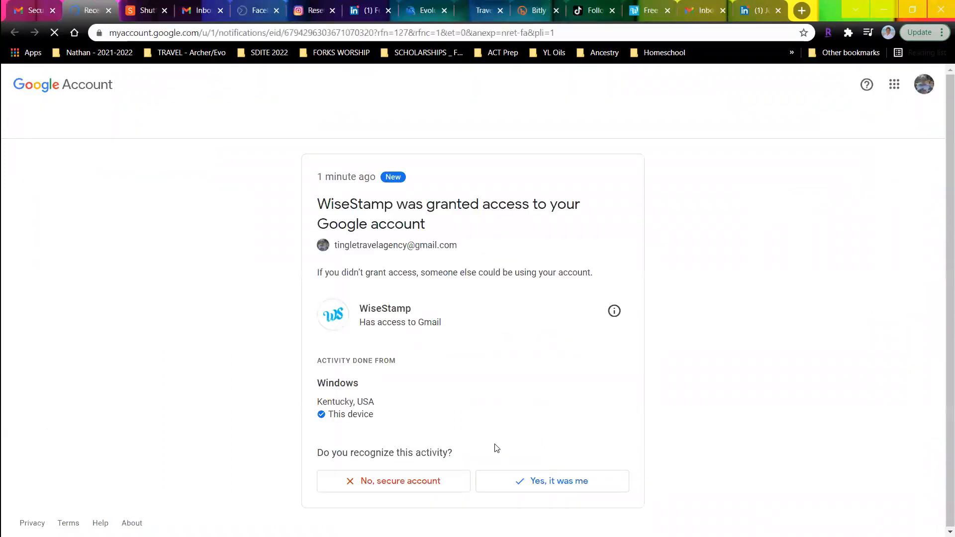
{"action": "left_click", "coordinate": [527, 486]}
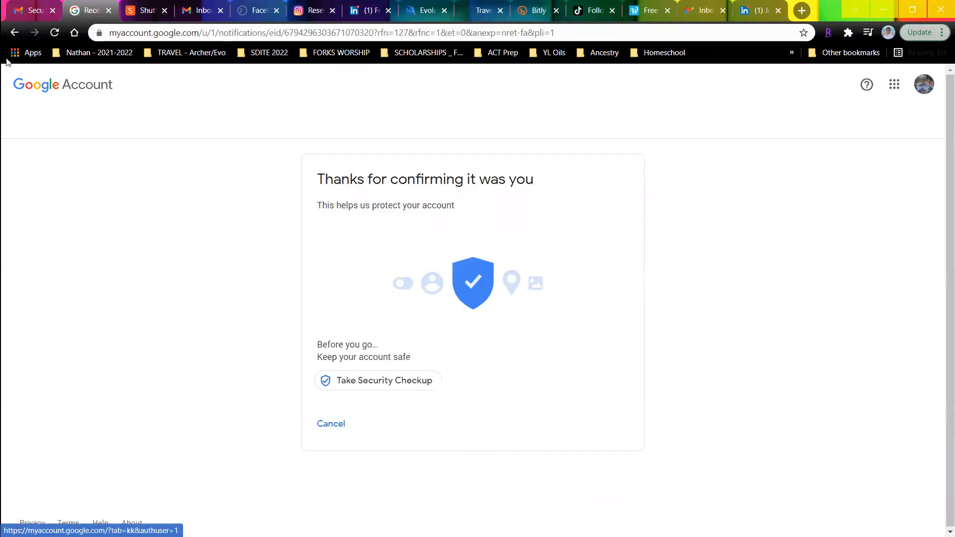
{"action": "left_click", "coordinate": [26, 13]}
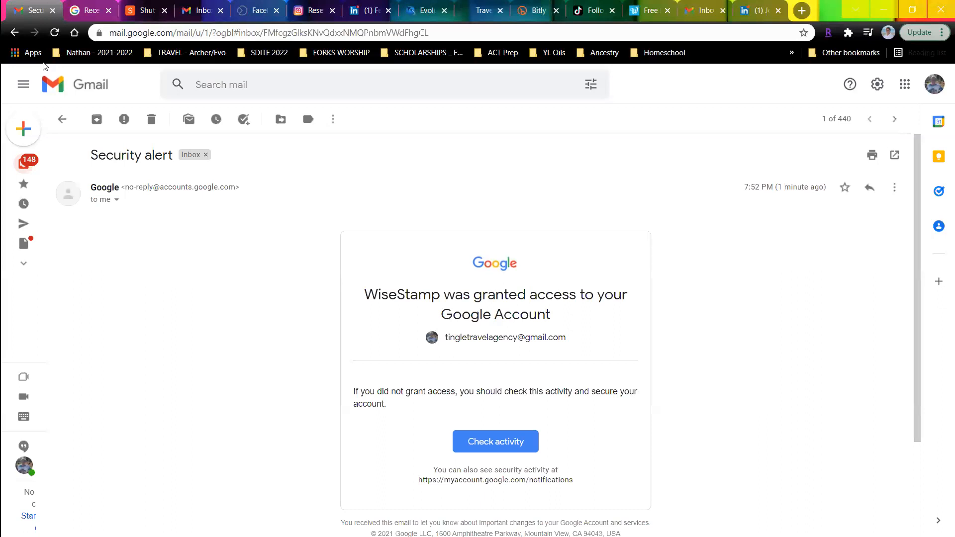
- Reload Gmail, testing new messages for the signature, then discard the blank drafts
{"action": "left_click", "coordinate": [31, 132]}
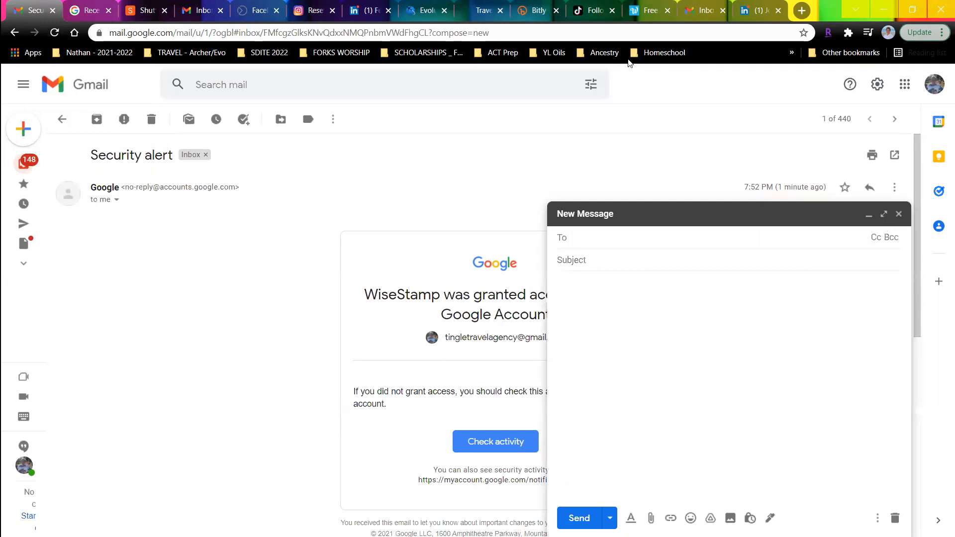
{"action": "left_click", "coordinate": [198, 34]}
{"action": "key", "text": "Return"}
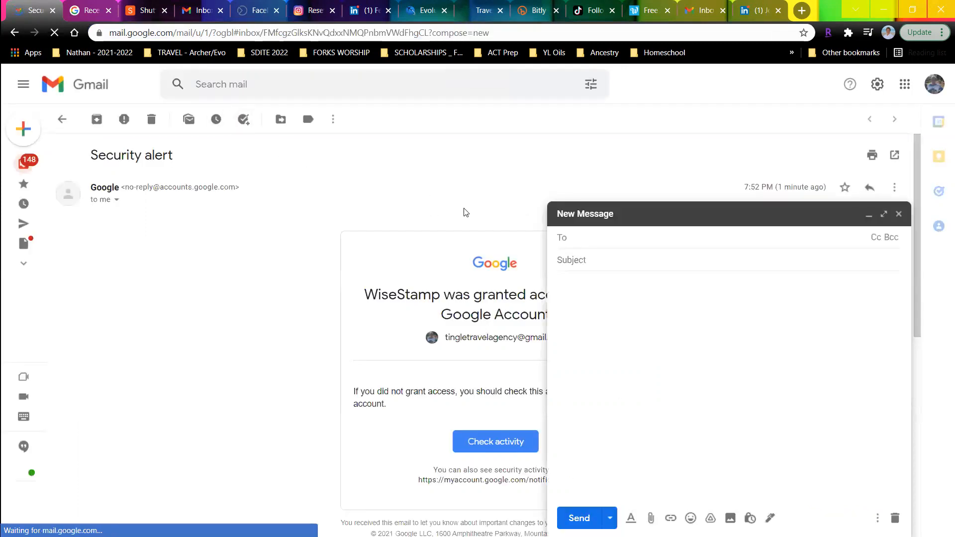
{"action": "left_click", "coordinate": [898, 214]}
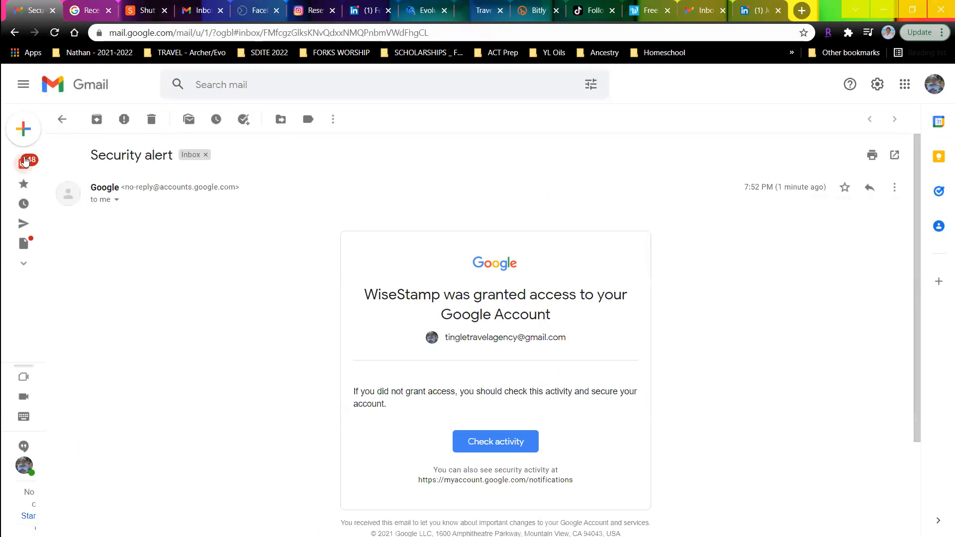
{"action": "left_click", "coordinate": [47, 165]}
{"action": "left_click", "coordinate": [43, 137]}
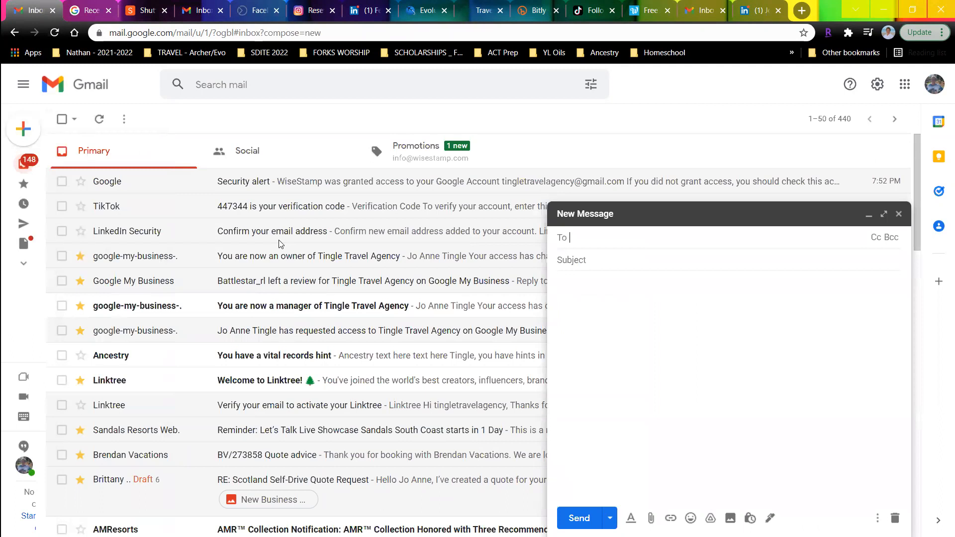
{"action": "left_click", "coordinate": [898, 214]}
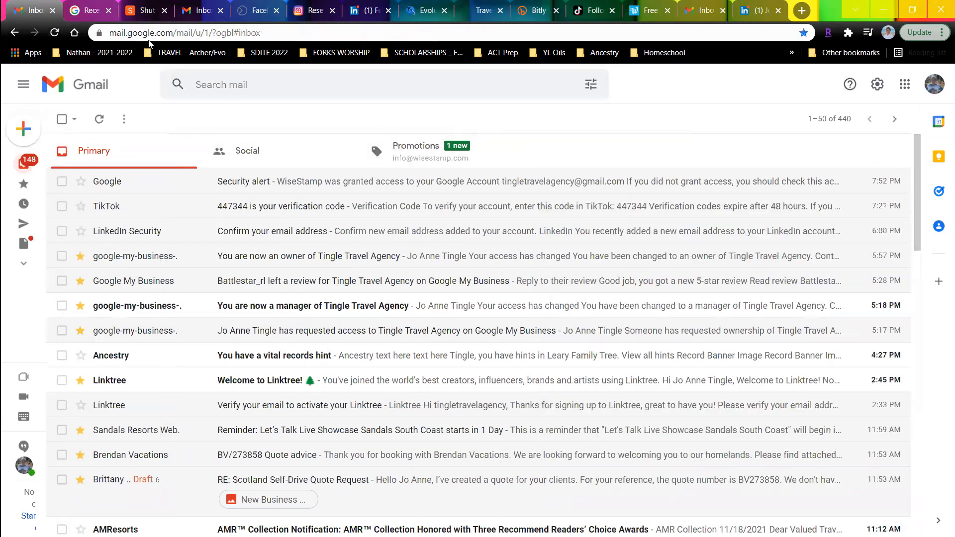
- Close the extra Gmail and Google Account tabs and show the original inbox's signed-in accounts
{"action": "left_click", "coordinate": [52, 11]}
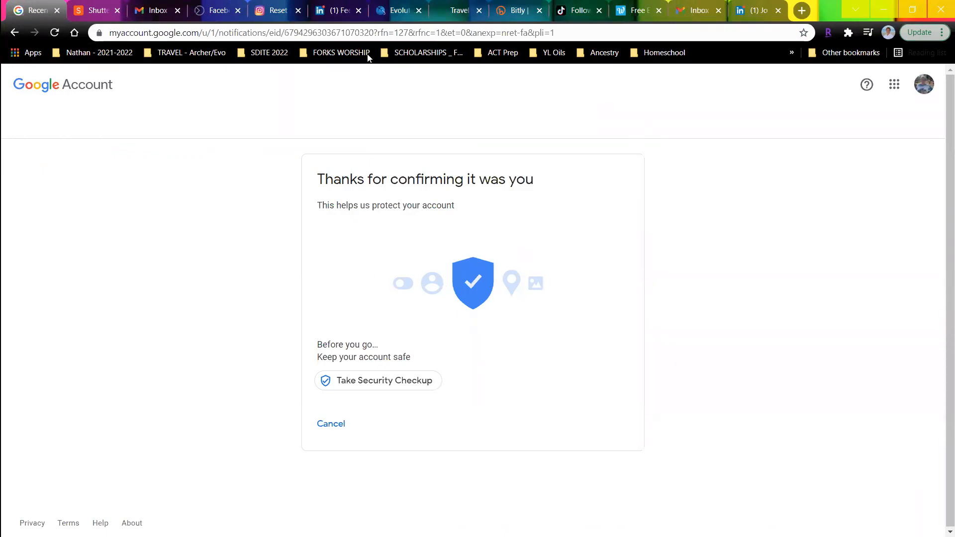
{"action": "left_click", "coordinate": [57, 10]}
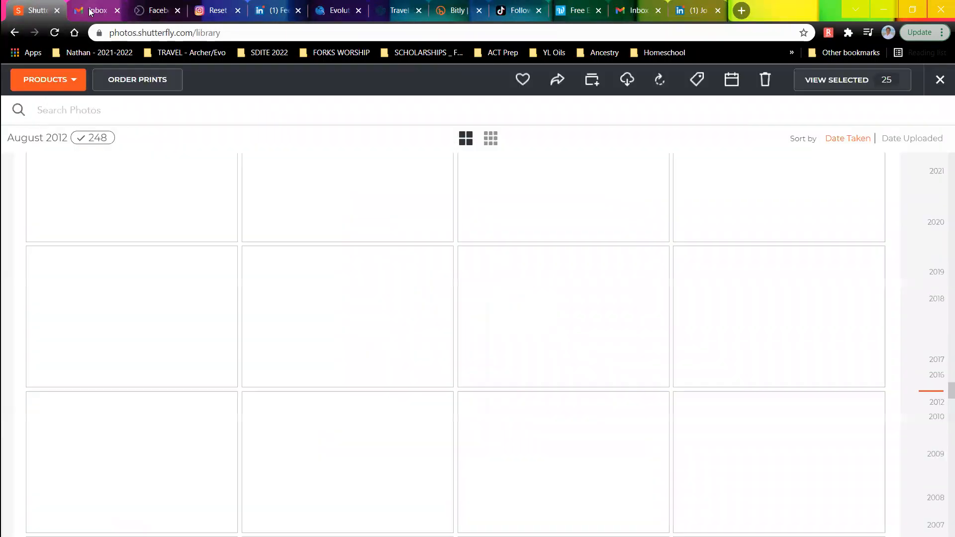
{"action": "left_click", "coordinate": [90, 11]}
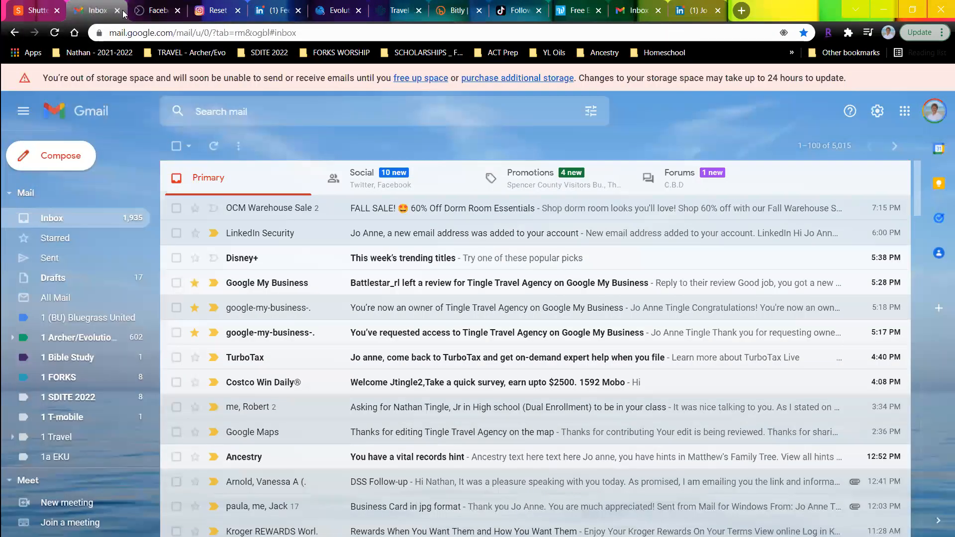
{"action": "left_click", "coordinate": [933, 111]}
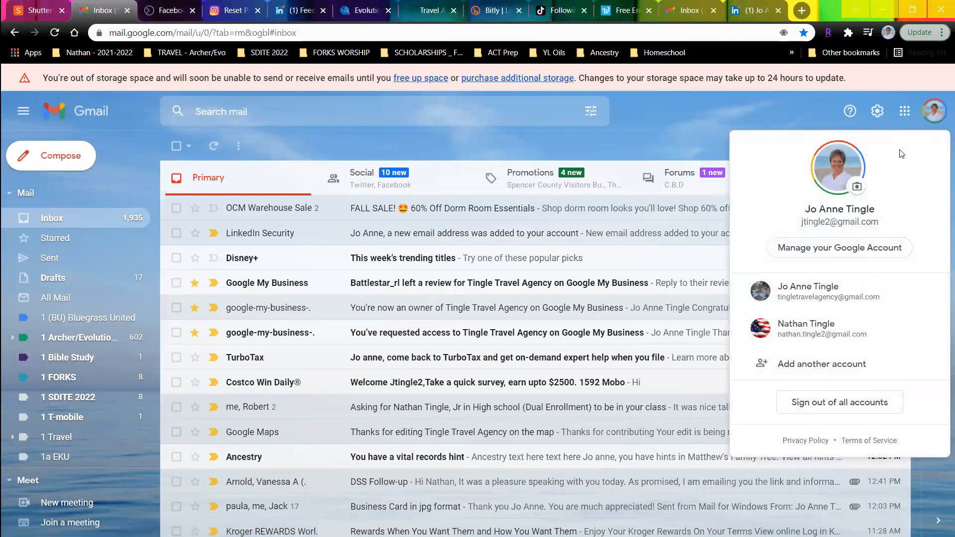